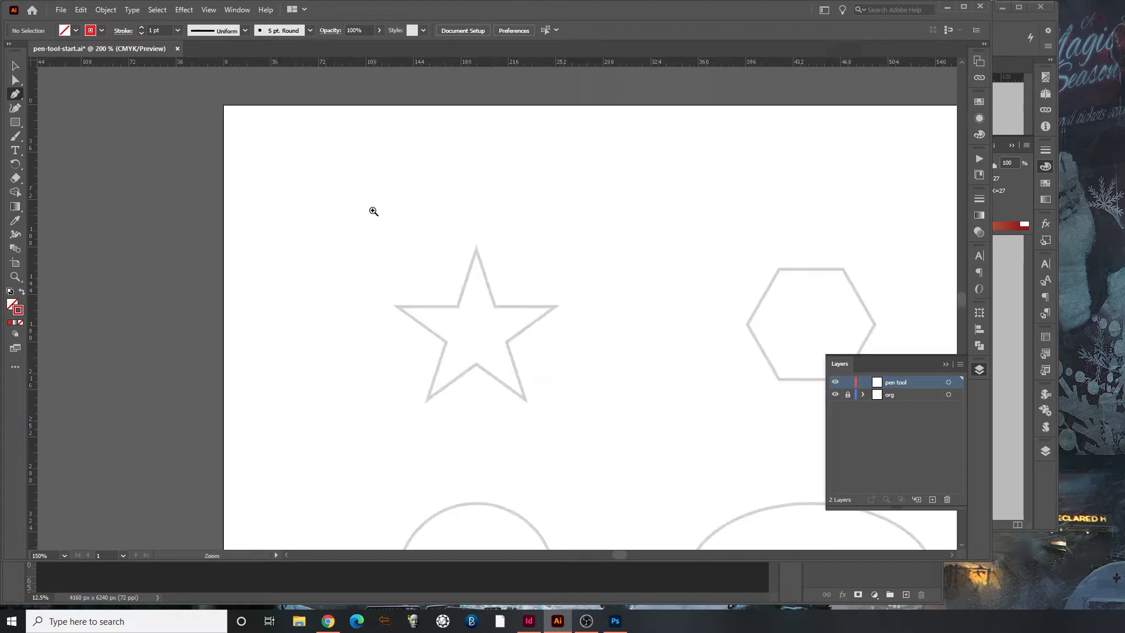
Trace the star template with straight Pen segments from its top tip down the left side to the bottom inner corner
ctrl+click(691, 430)
drag(506, 347, 539, 277)
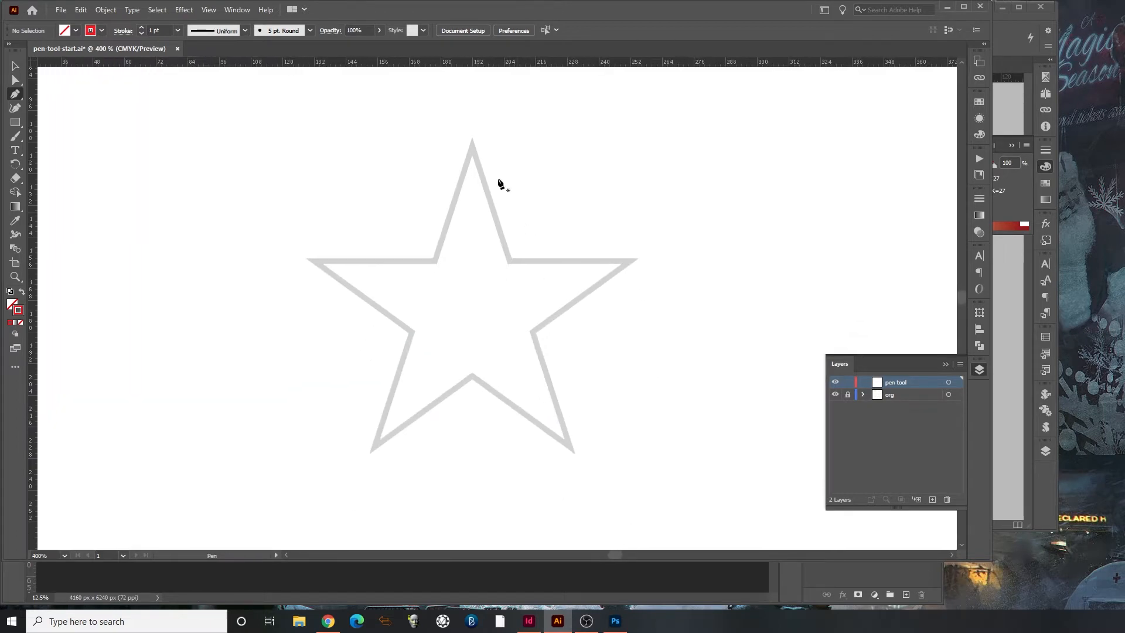
click(472, 146)
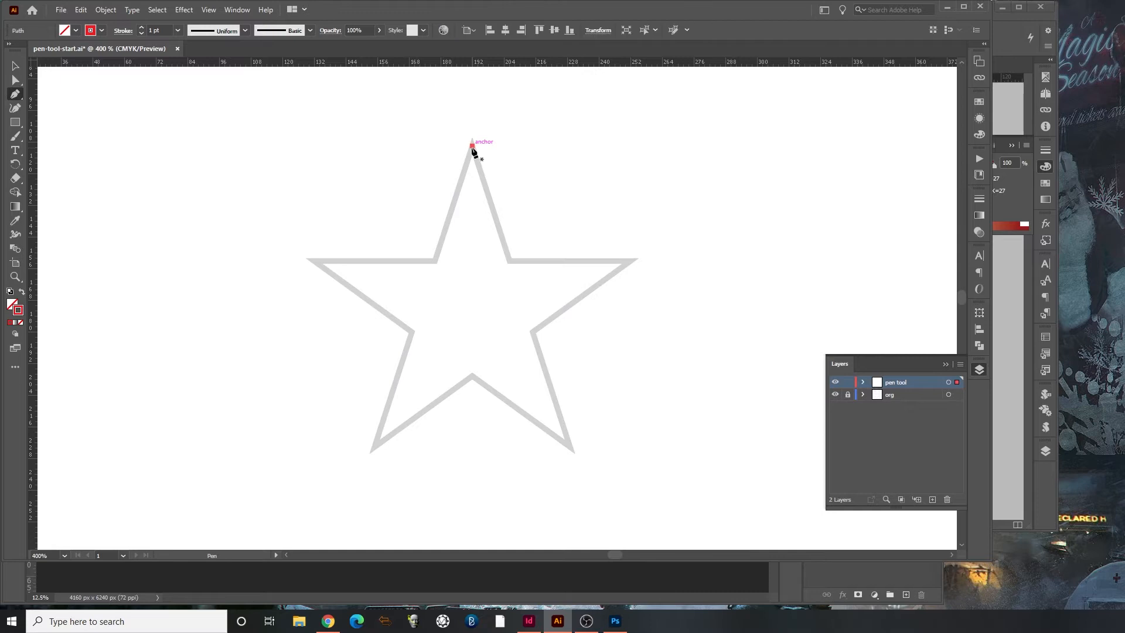
click(436, 261)
click(313, 261)
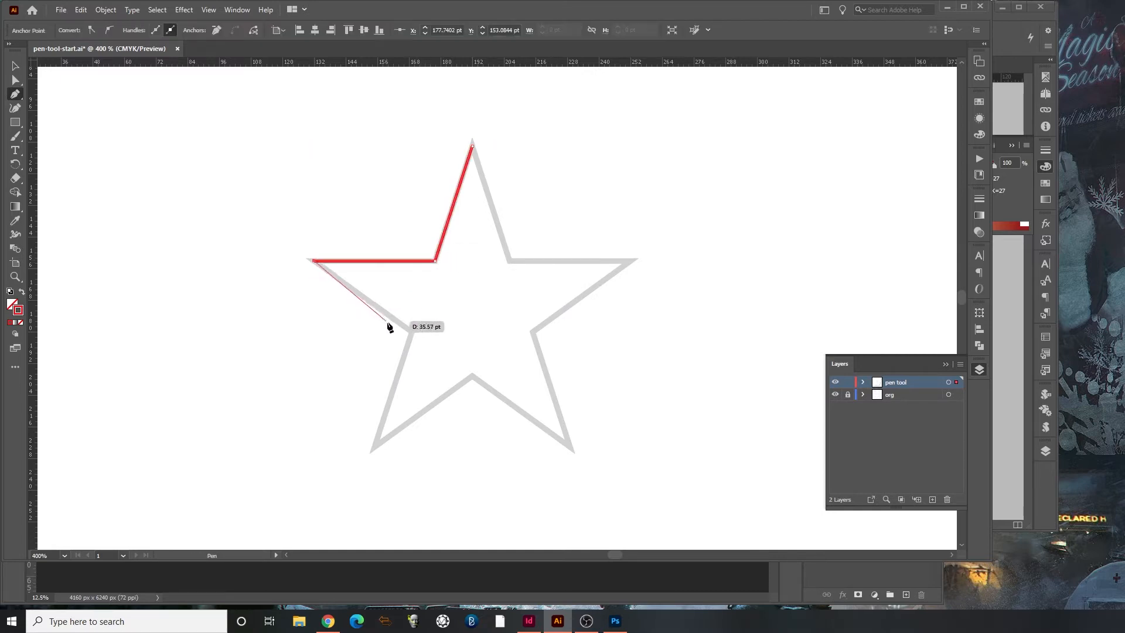
click(412, 332)
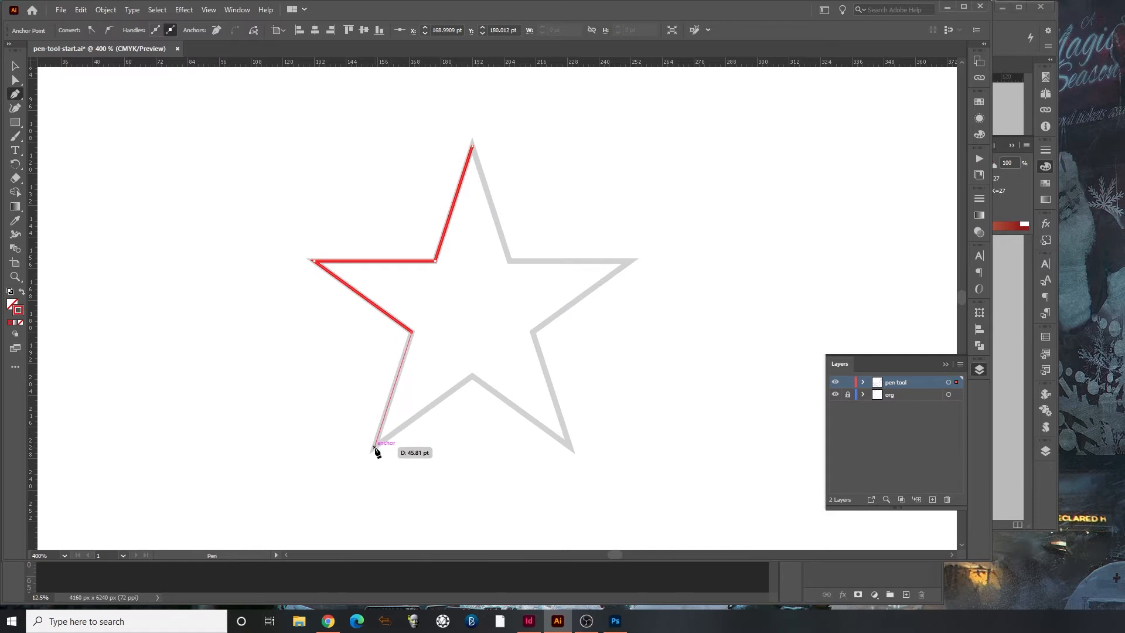
click(374, 448)
click(473, 376)
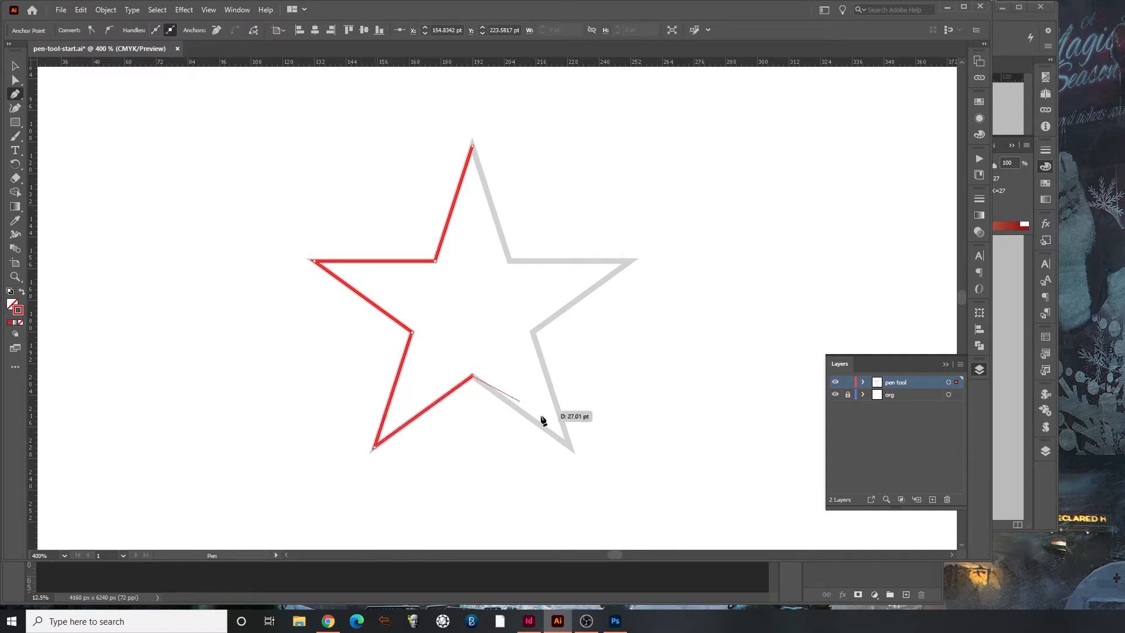
Continue the star outline up its right side, close the path at the top tip and deselect it
click(571, 447)
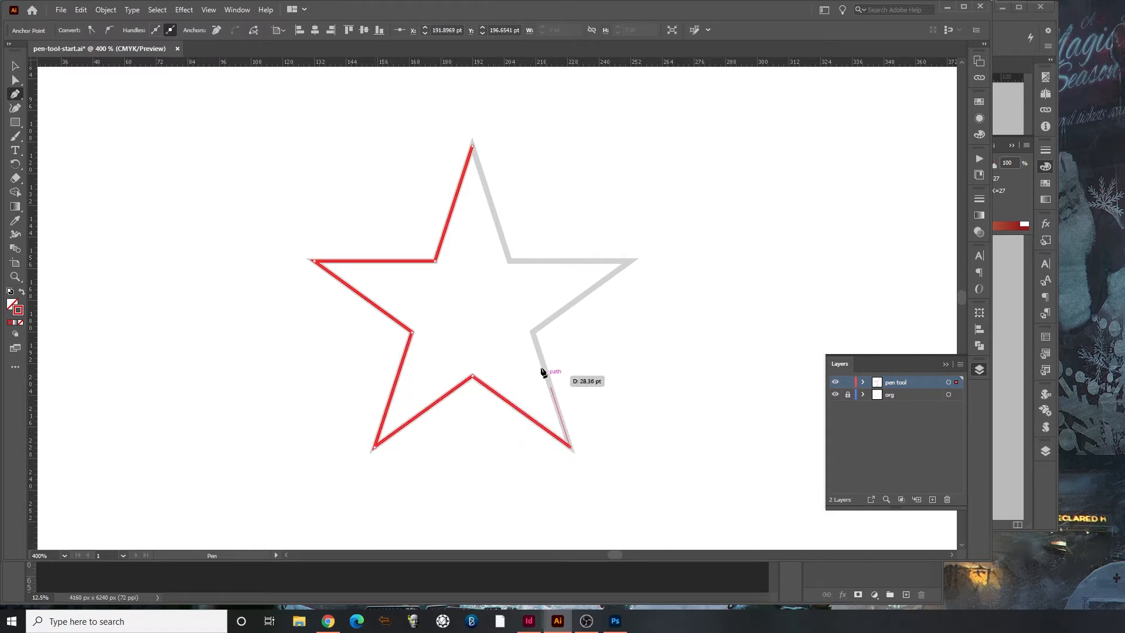
click(533, 331)
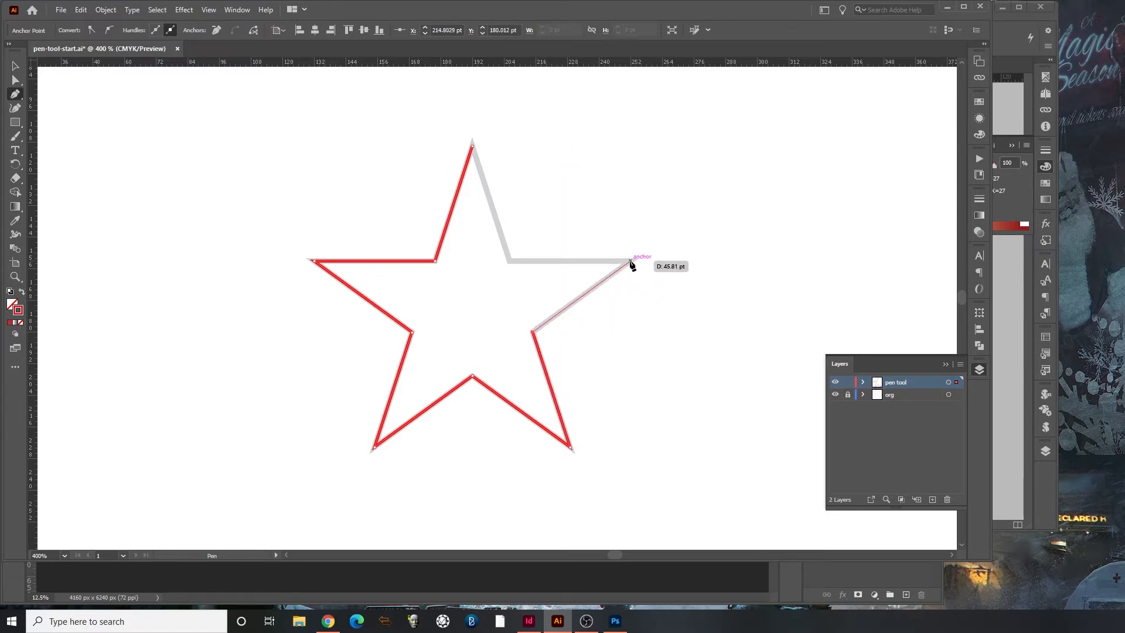
click(631, 261)
click(510, 259)
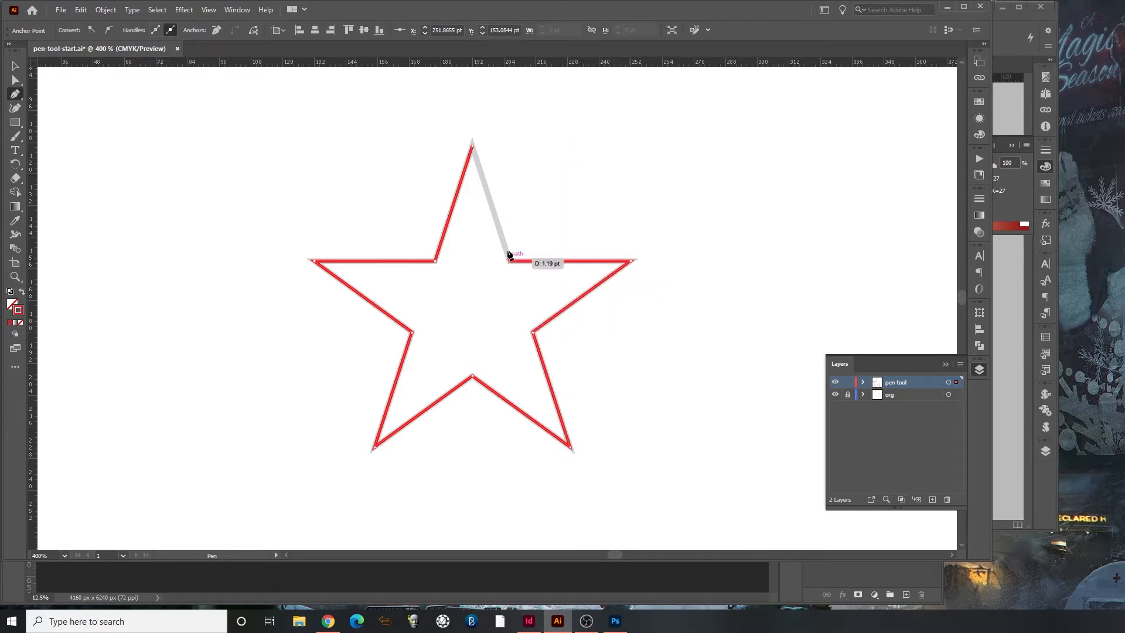
click(472, 143)
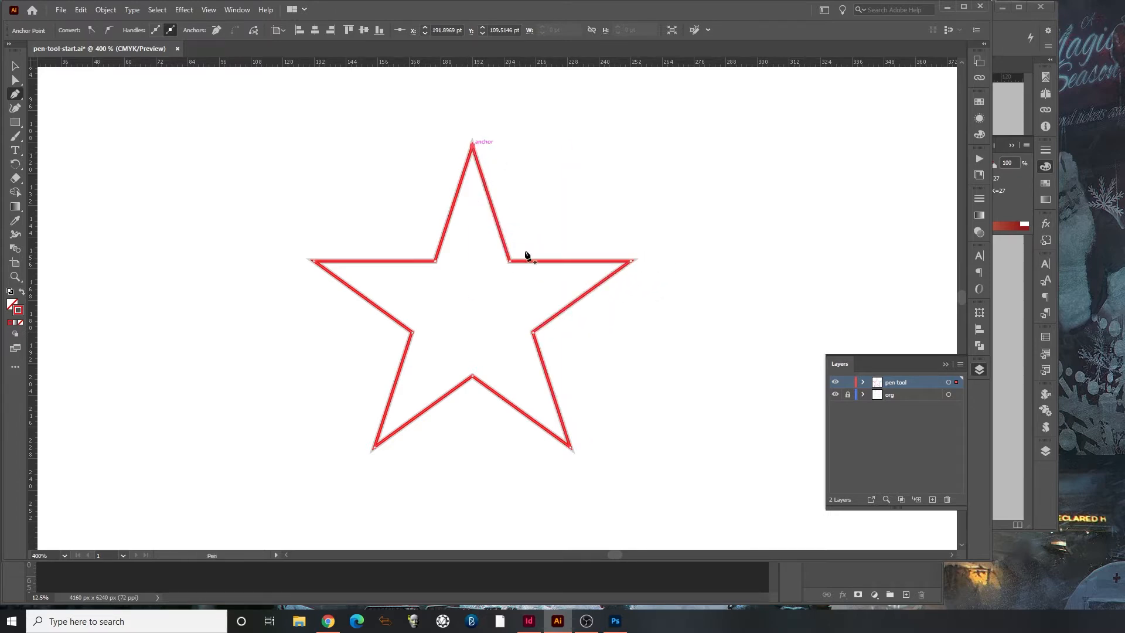
ctrl+click(615, 193)
Draw an open zigzag path of four straight segments in the empty area right of the star and deselect it
click(598, 131)
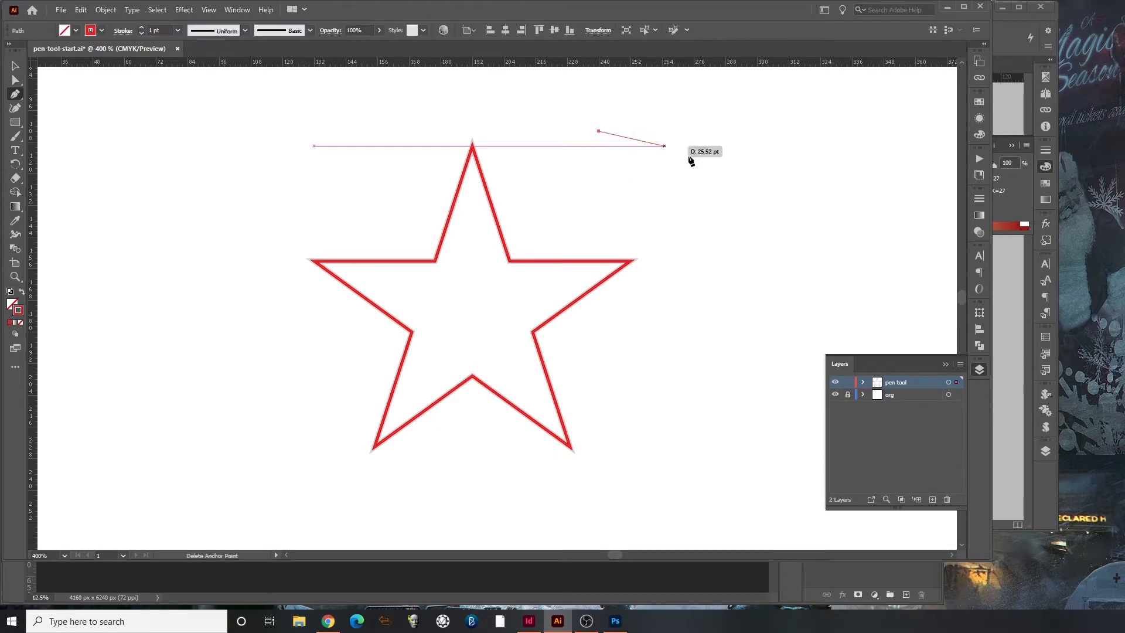
click(729, 192)
click(692, 320)
click(763, 380)
click(802, 184)
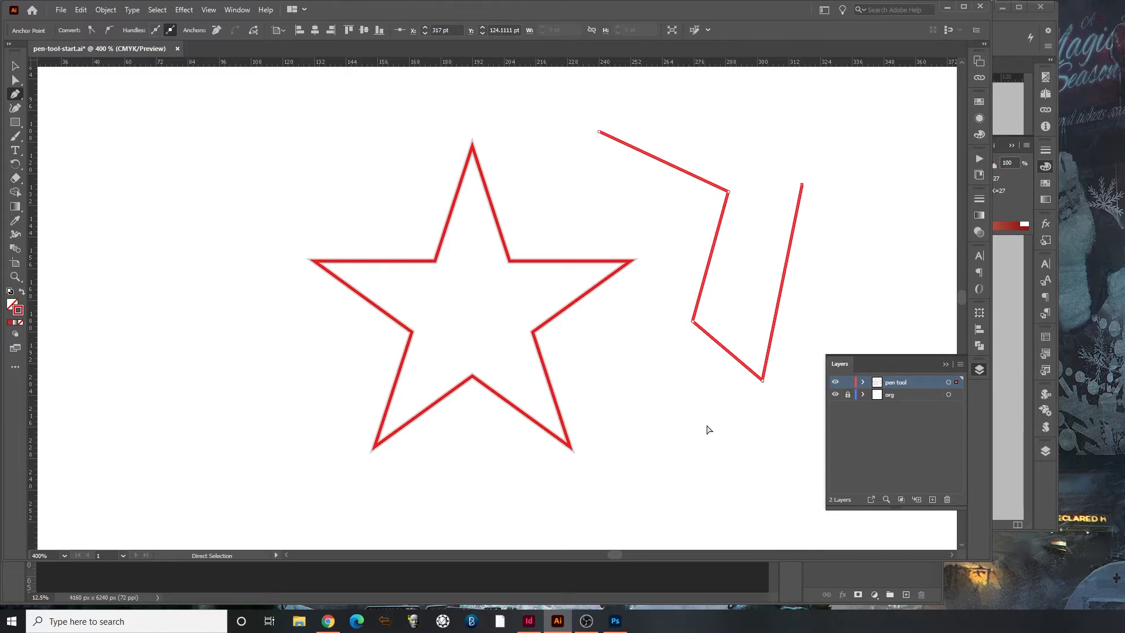
ctrl+click(707, 429)
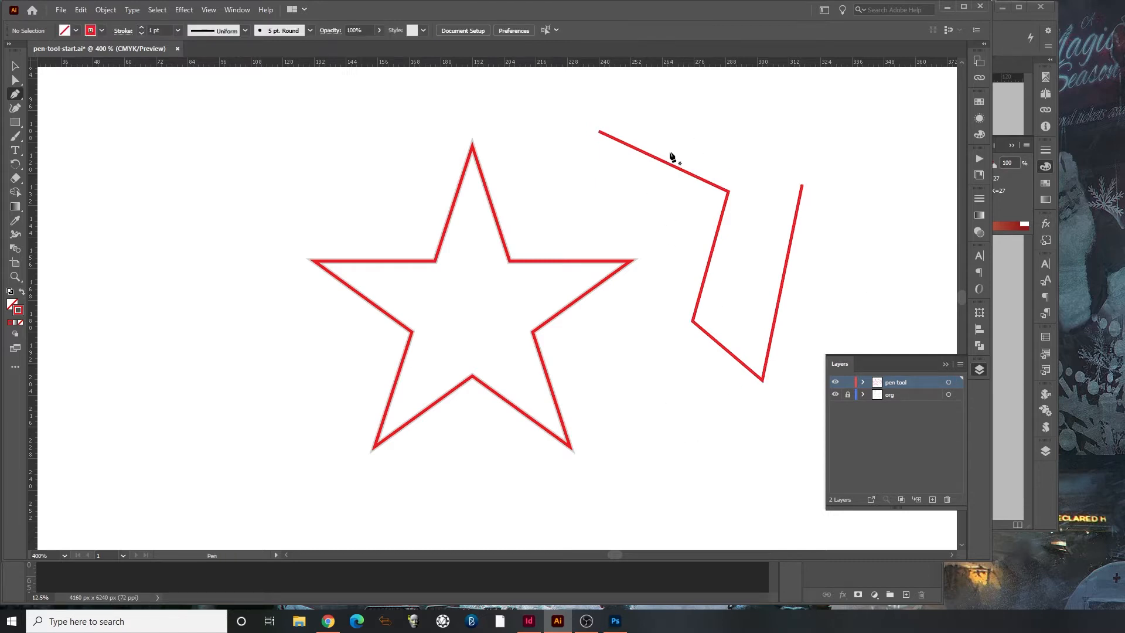
Select the open zigzag path beside the star and delete it completely
key(ctrl)
drag(674, 107, 853, 249)
key(Delete)
key(Delete)
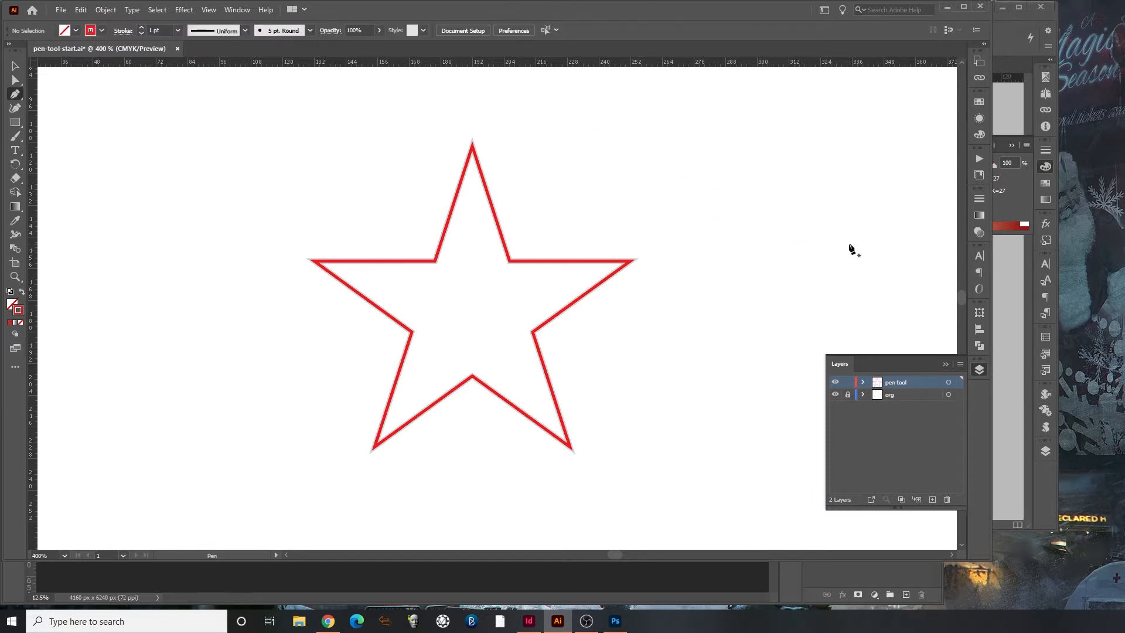
Trace the hexagon template with straight Pen segments clockwise from its left corner, close the path and deselect it
key(space)
drag(711, 299, 444, 272)
drag(683, 238, 498, 269)
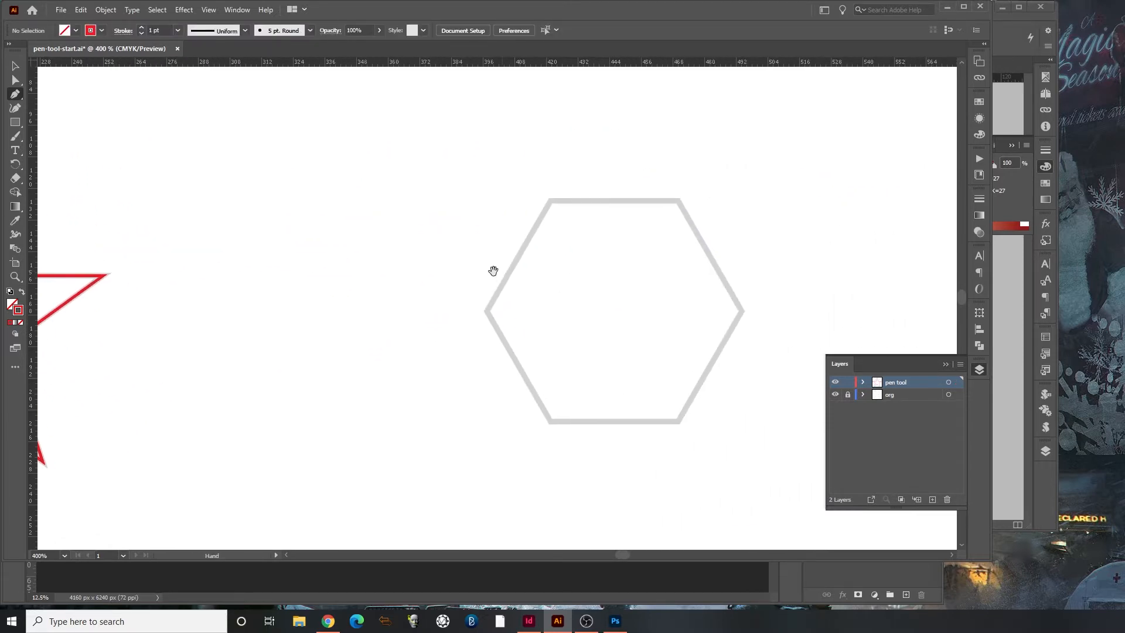
click(487, 311)
click(550, 201)
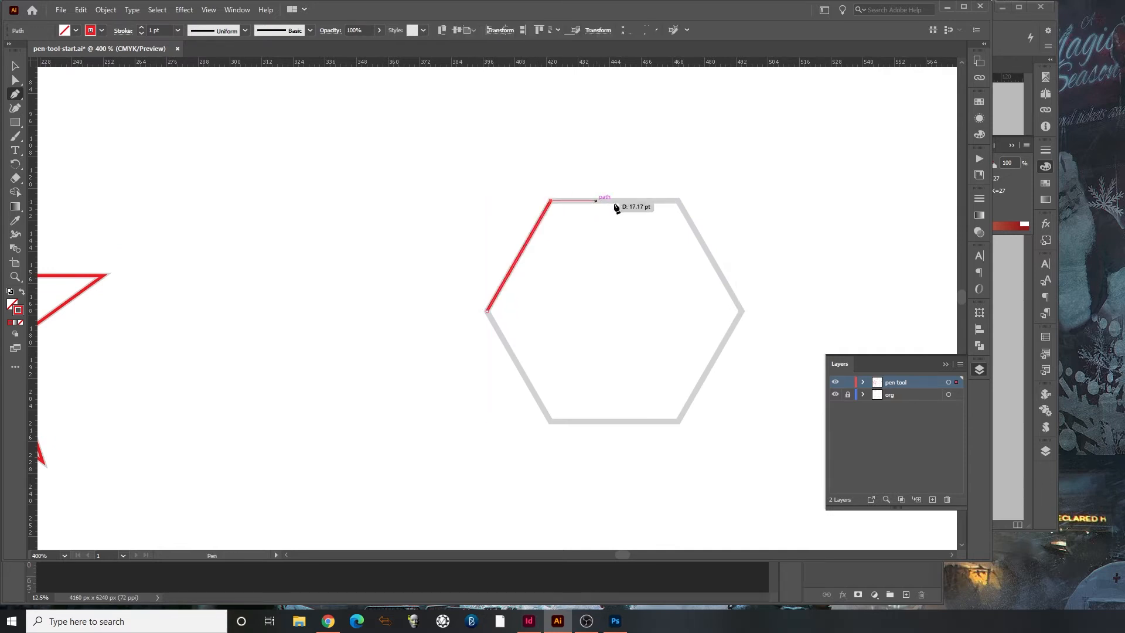
click(677, 201)
click(742, 311)
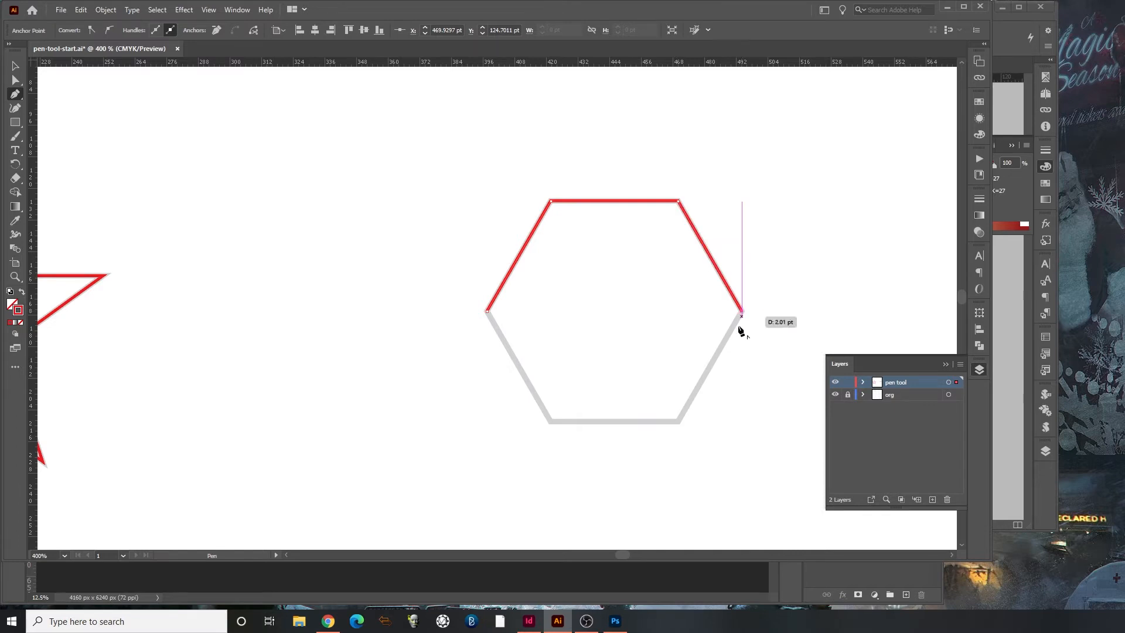
click(679, 421)
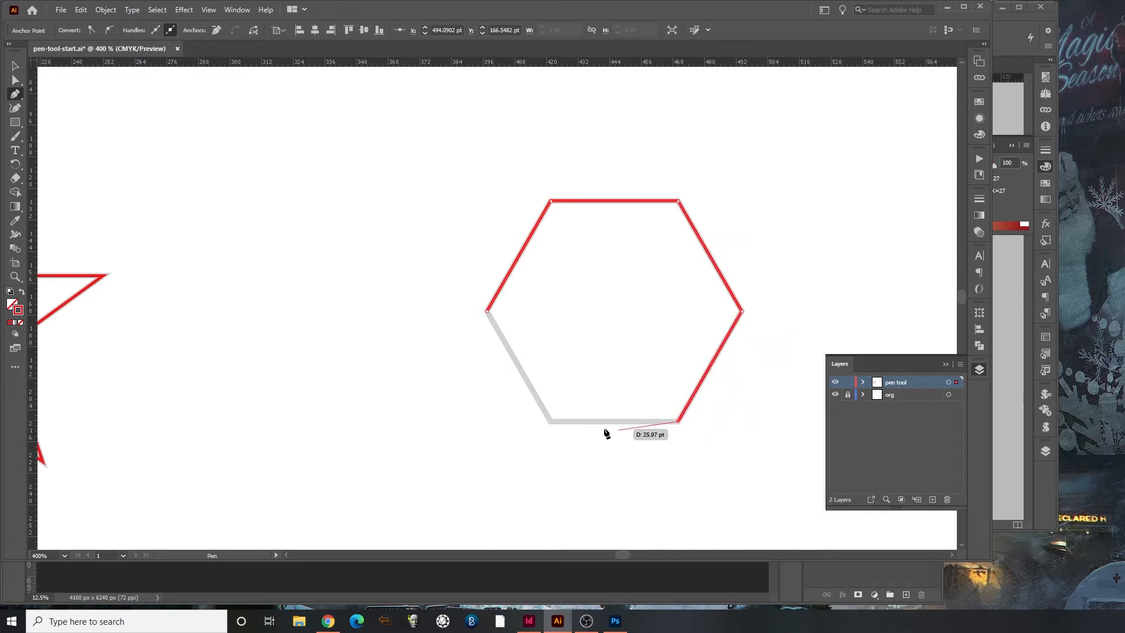
click(551, 421)
click(487, 312)
ctrl+click(333, 398)
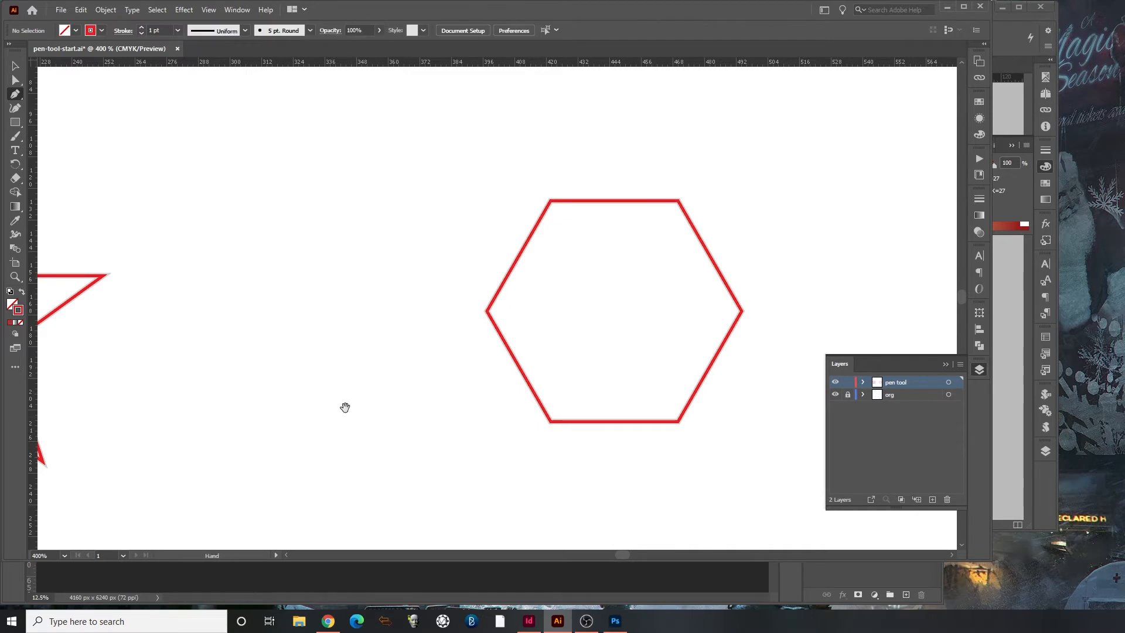
Select the hexagon's left anchor point and round that corner slightly with its live corner widget
drag(418, 265, 600, 377)
drag(690, 420, 668, 435)
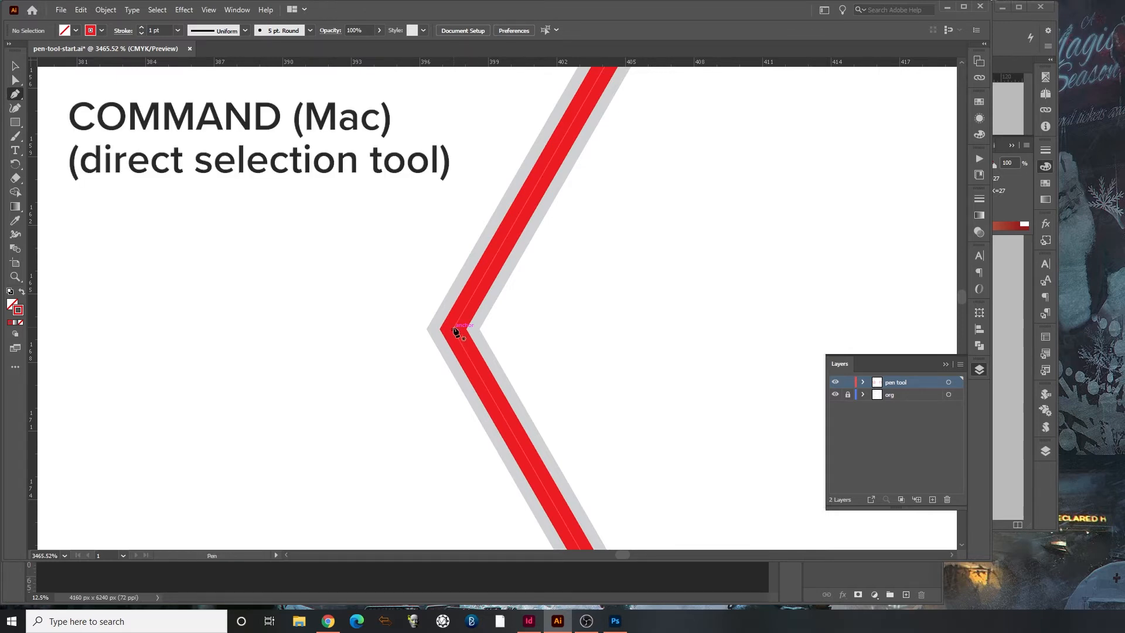
key(ctrl)
ctrl+click(455, 332)
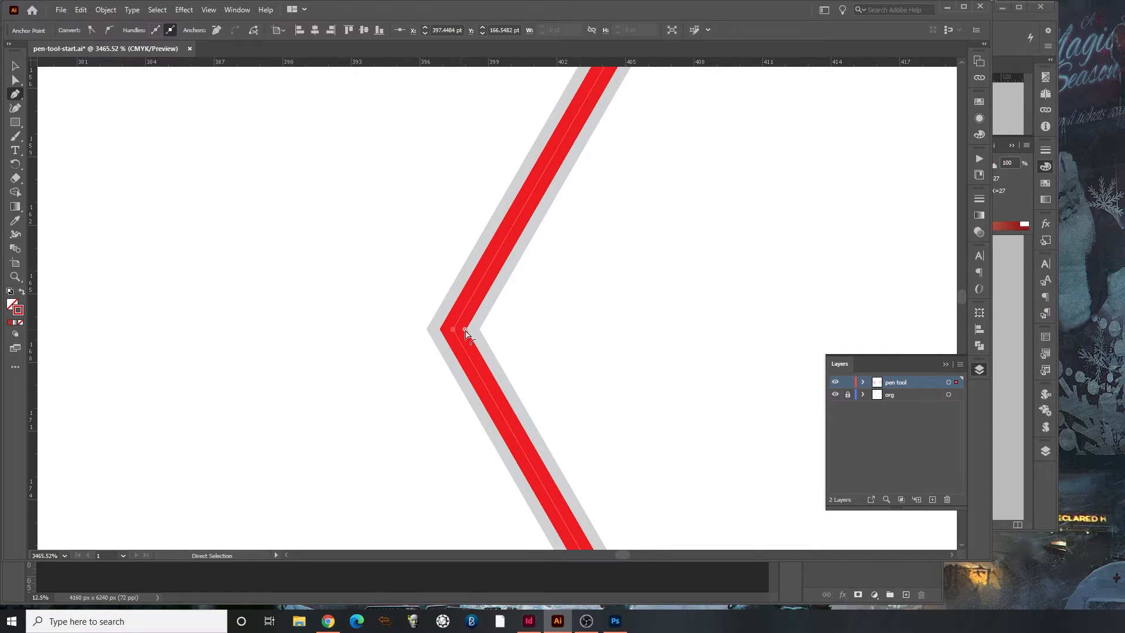
key(ctrl+space)
ctrl+click(466, 336)
ctrl+click(467, 345)
ctrl+click(527, 277)
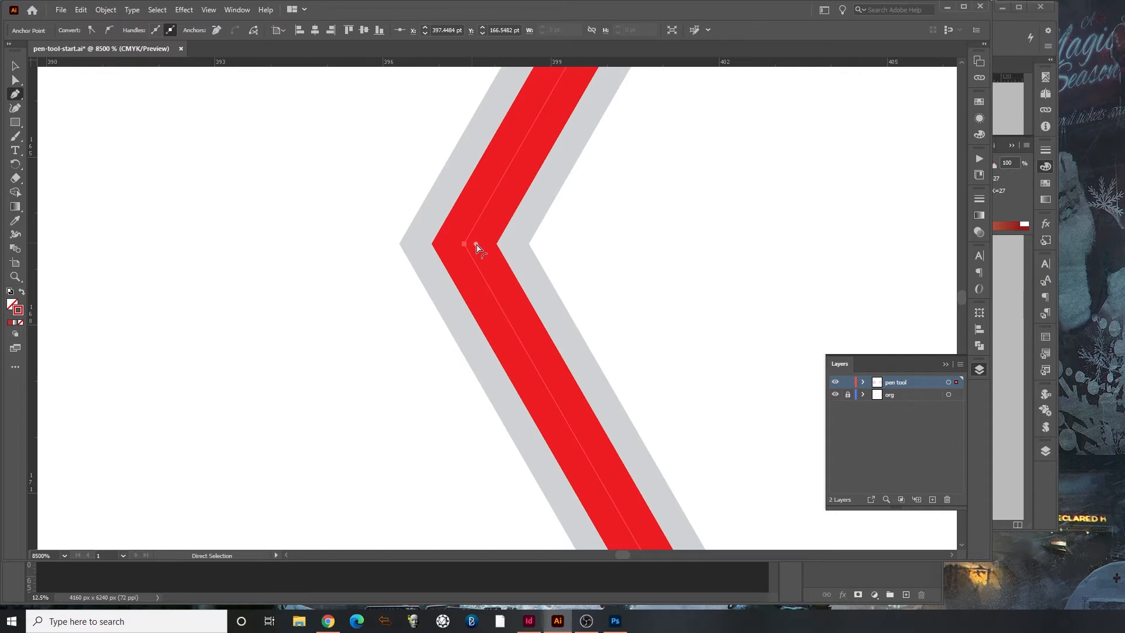
key(ctrl+space)
ctrl+alt+click(477, 244)
ctrl+alt+click(492, 260)
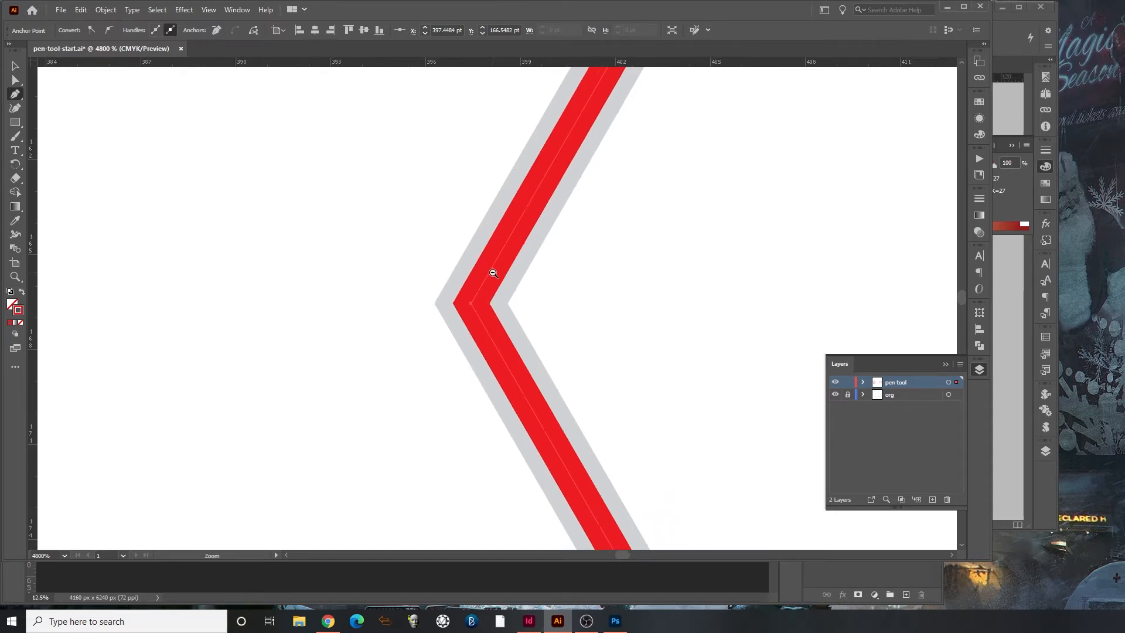
ctrl+alt+click(500, 301)
drag(487, 319, 534, 314)
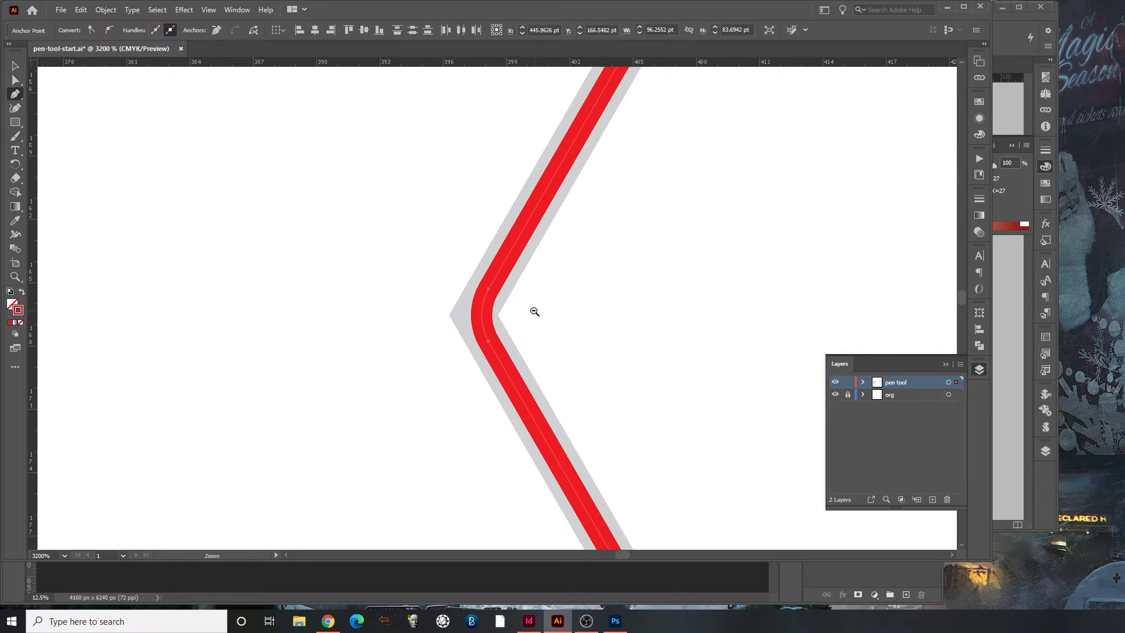
Bring the hexagon back to sharp corners and deselect it
ctrl+alt+click(533, 311)
ctrl+alt+click(533, 312)
ctrl+alt+click(532, 311)
ctrl+alt+click(532, 311)
ctrl+alt+click(532, 311)
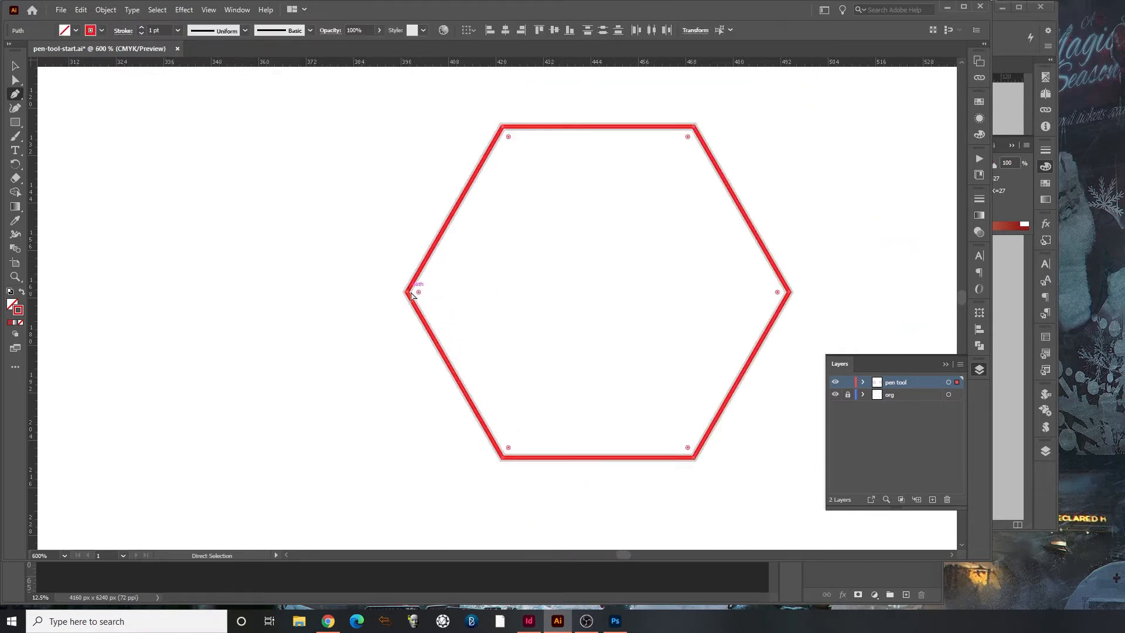
drag(420, 292, 390, 291)
ctrl+click(300, 300)
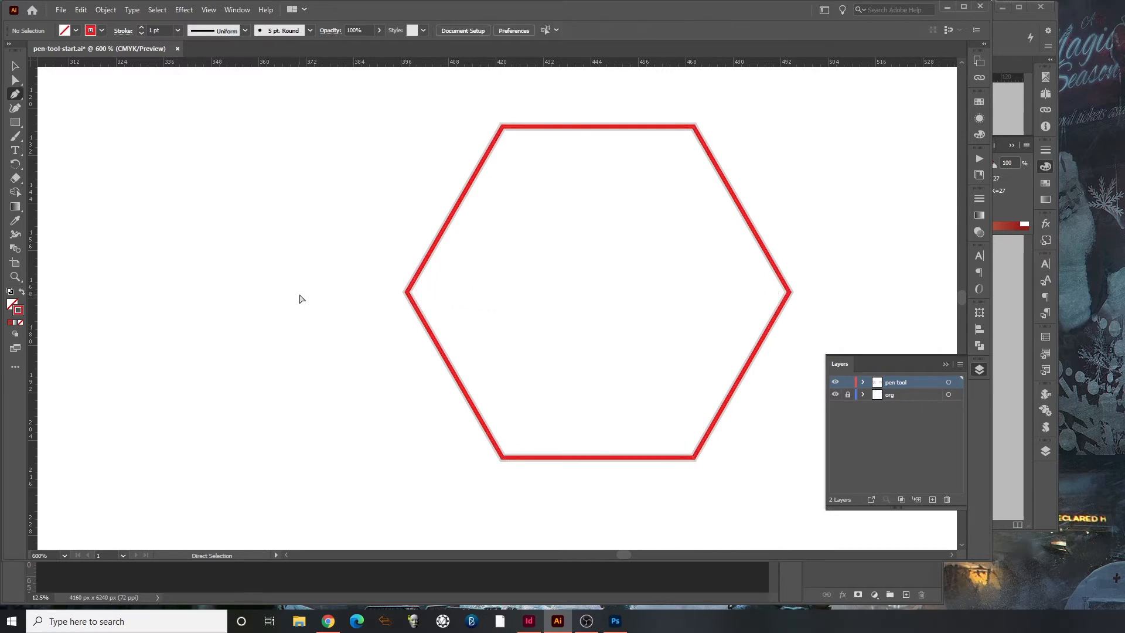
Unlock the org layer and select the entire template circle
ctrl+alt+click(356, 372)
ctrl+alt+click(356, 372)
drag(323, 433, 459, 234)
drag(367, 364, 440, 276)
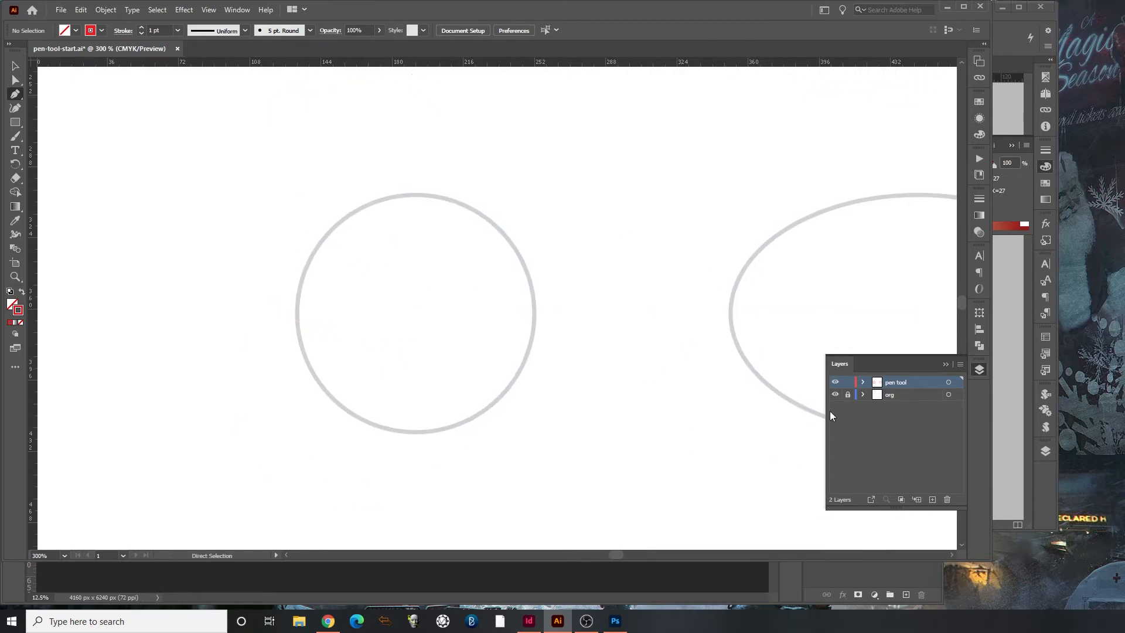
drag(237, 147, 490, 326)
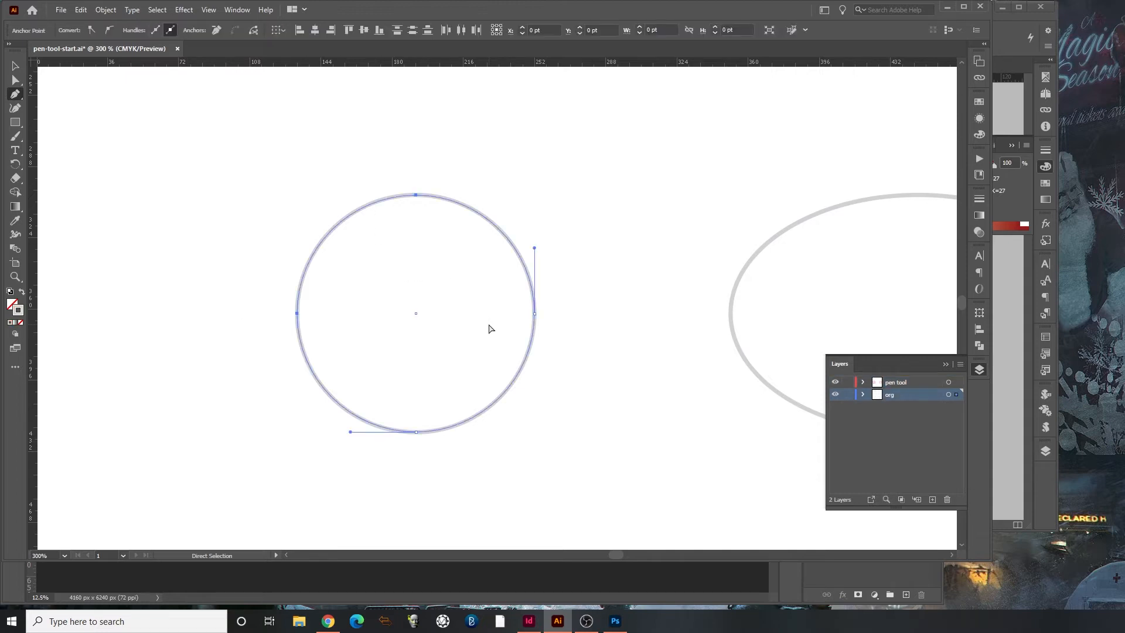
drag(229, 169, 608, 457)
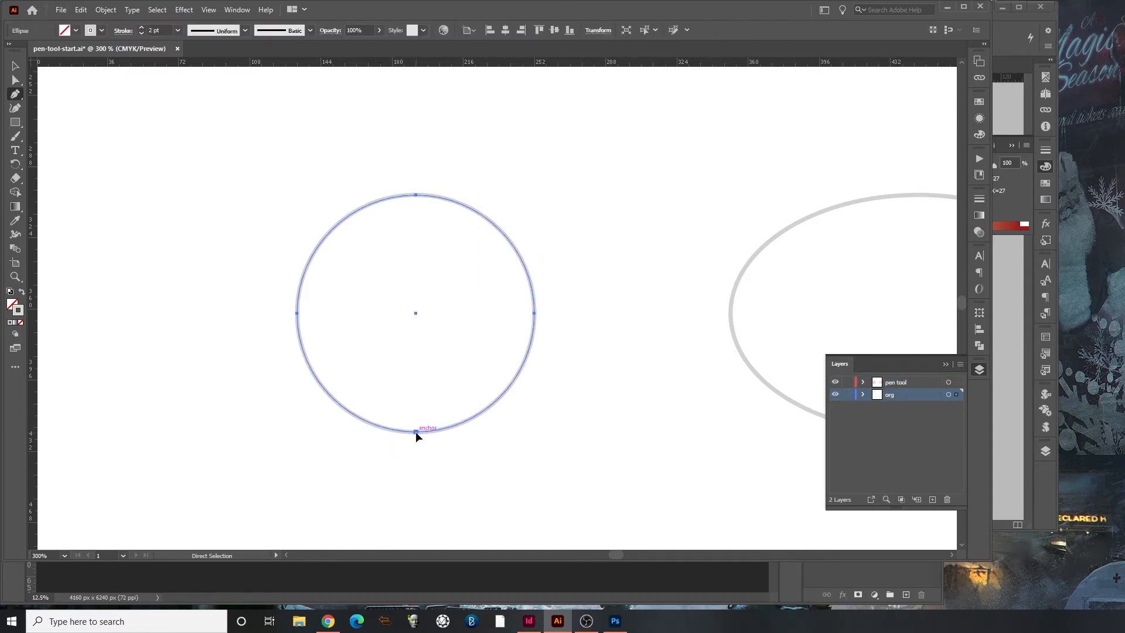
Select the circle's bottom, right, top and left anchor points individually to examine their direction handles
ctrl+click(416, 432)
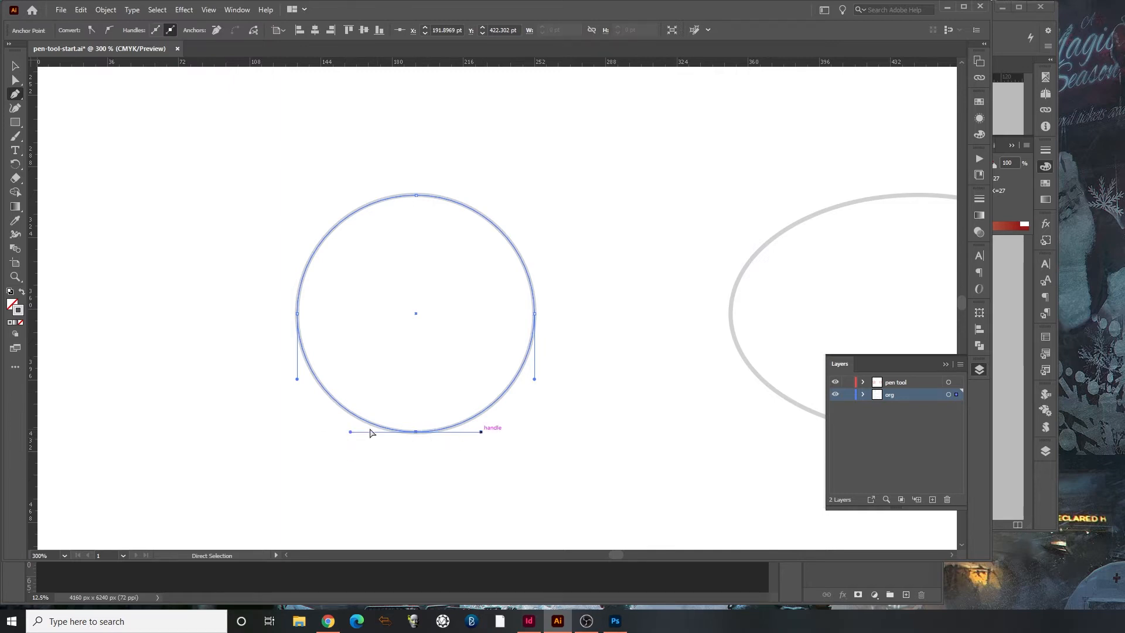
ctrl+click(533, 317)
ctrl+click(416, 195)
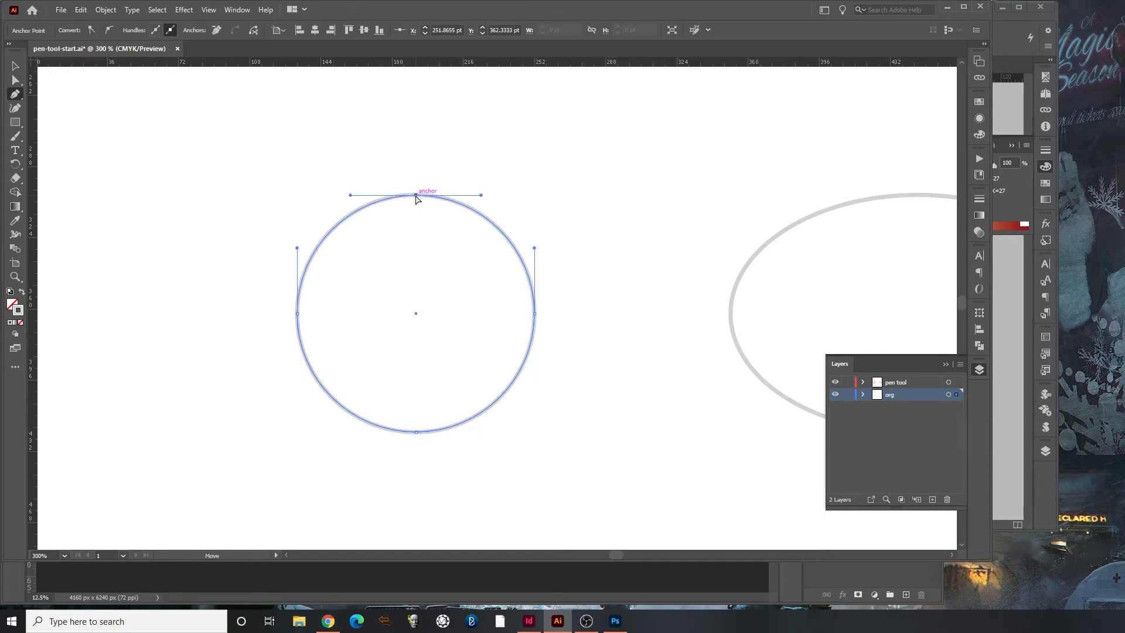
ctrl+click(298, 314)
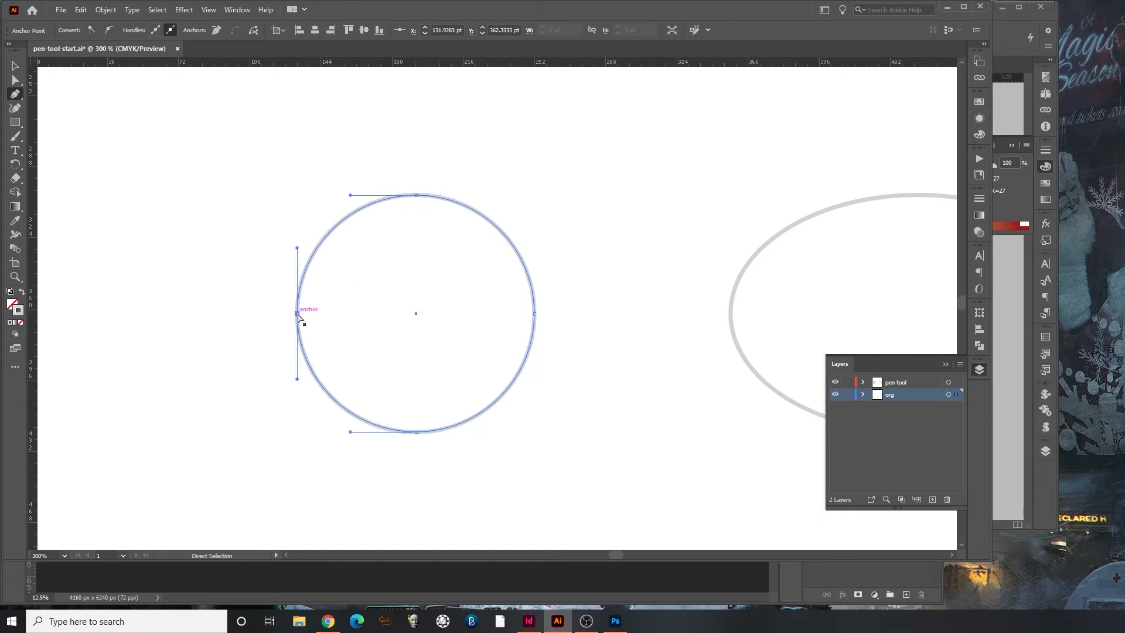
ctrl+click(416, 432)
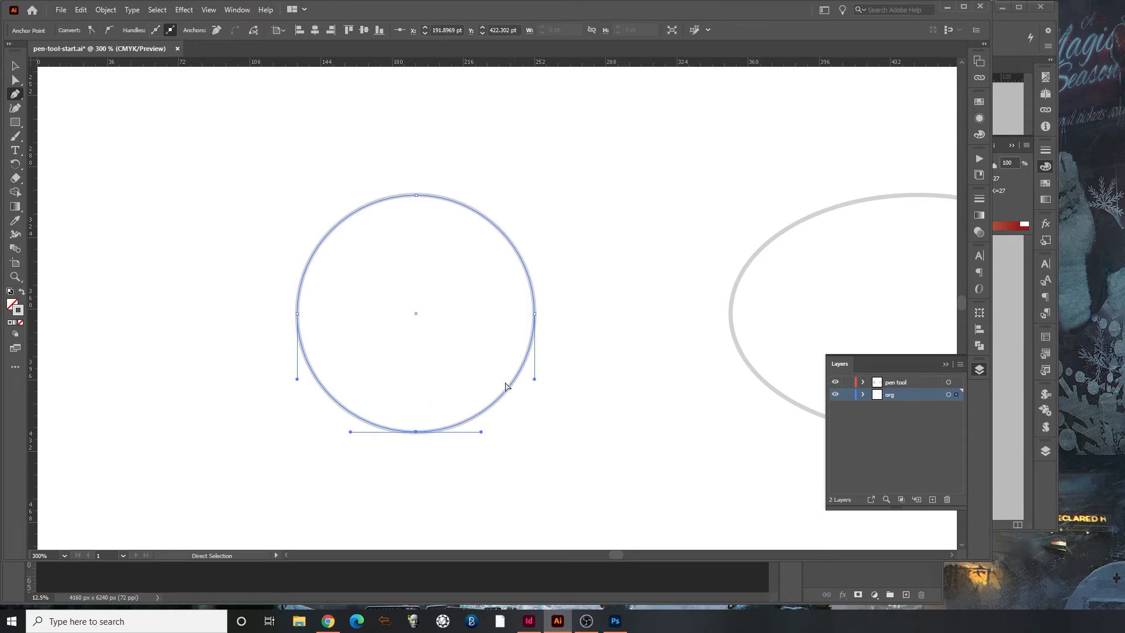
Lock the org layer again and make the pen tool layer active
click(848, 395)
click(848, 382)
click(896, 383)
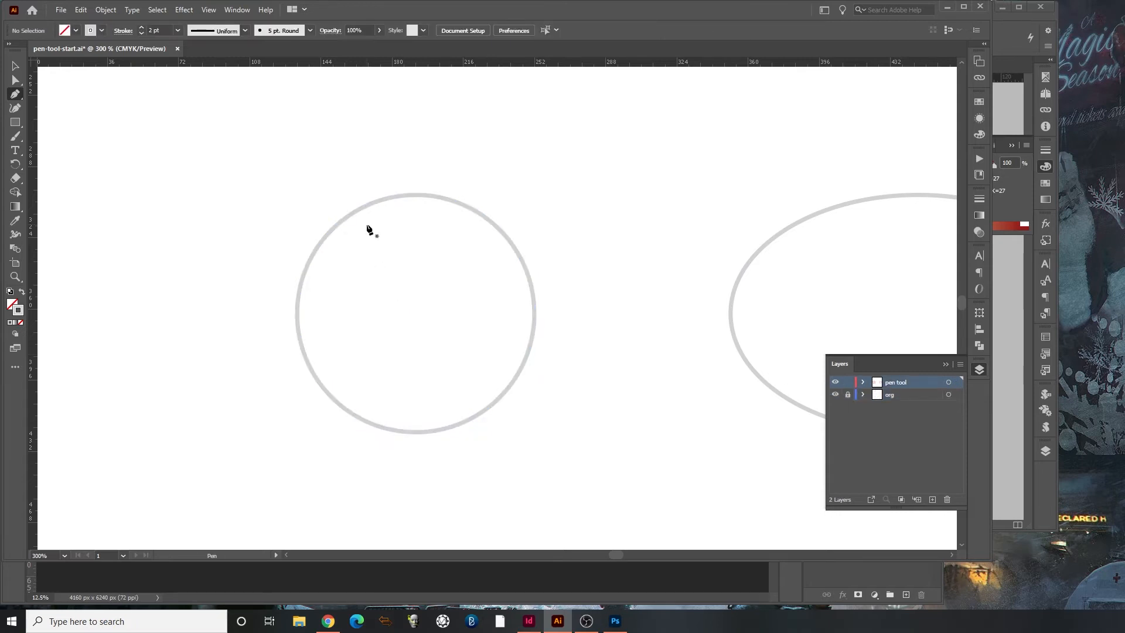
Trace the template circle with the Pen tool, placing curved anchor points at its left, top, right and bottom and closing the path at the start
drag(297, 312, 300, 257)
drag(364, 274, 297, 250)
drag(406, 196, 462, 197)
drag(535, 308, 535, 385)
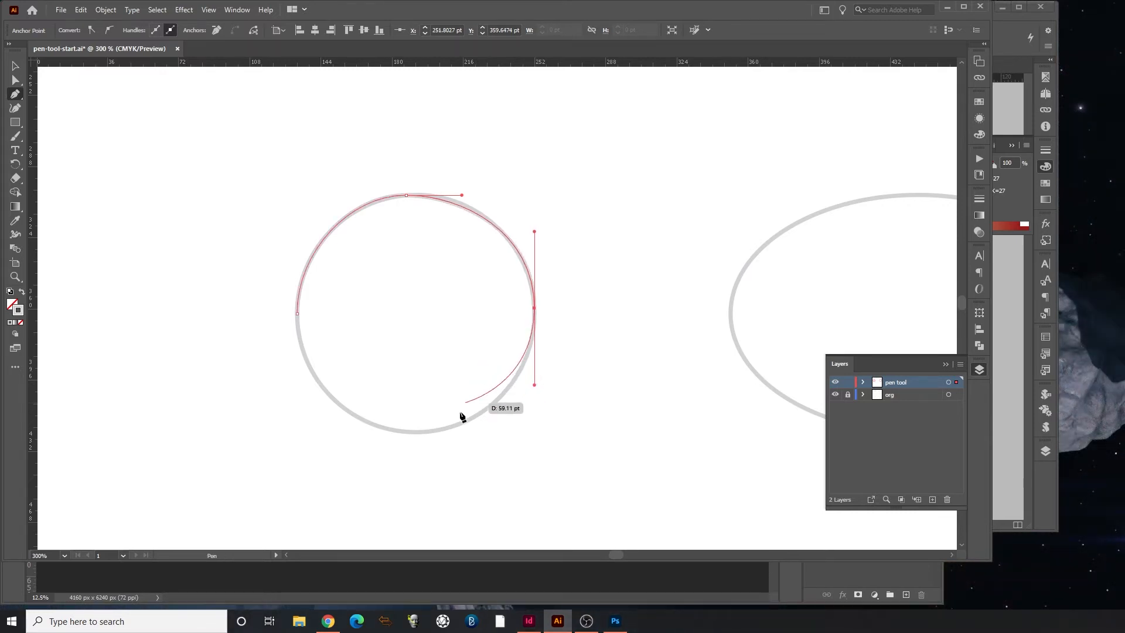
drag(422, 433, 367, 436)
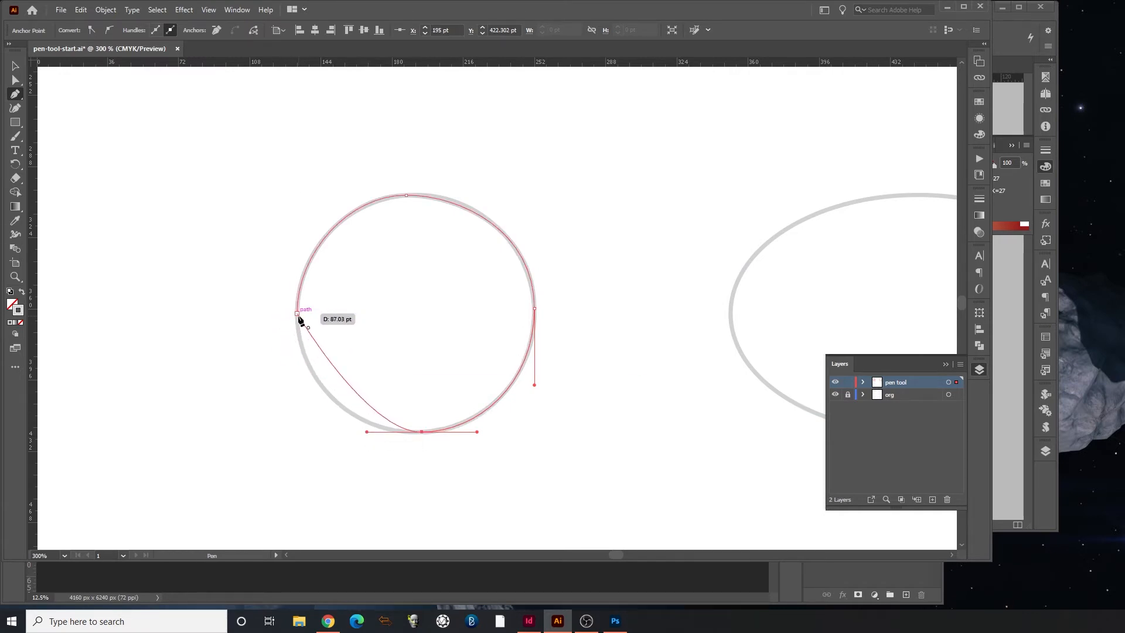
key(alt)
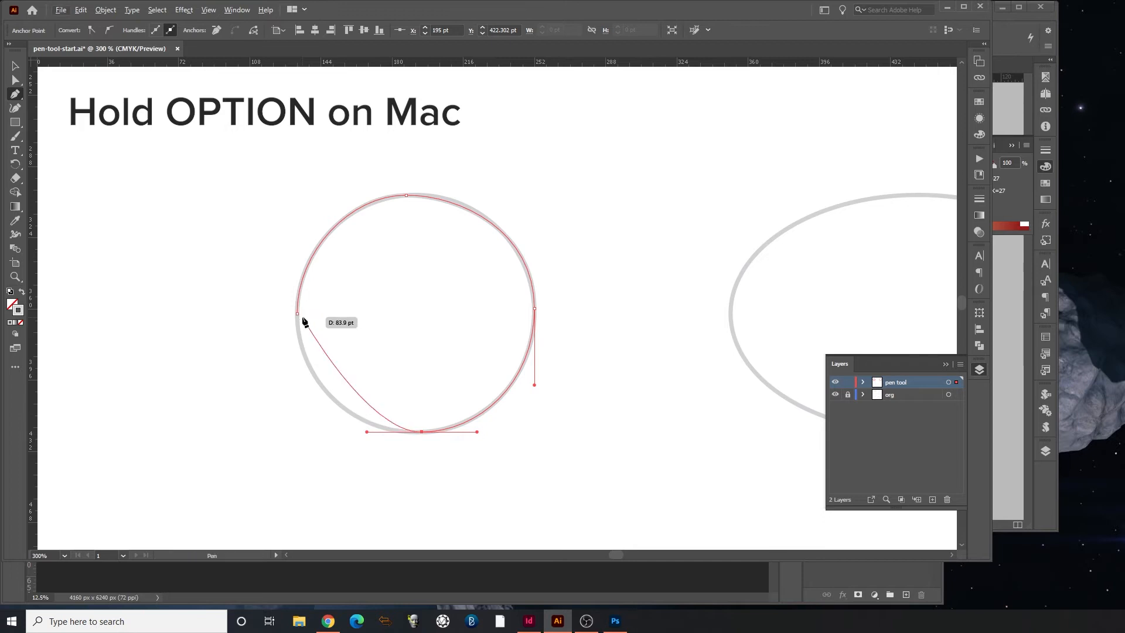
drag(297, 316, 299, 320)
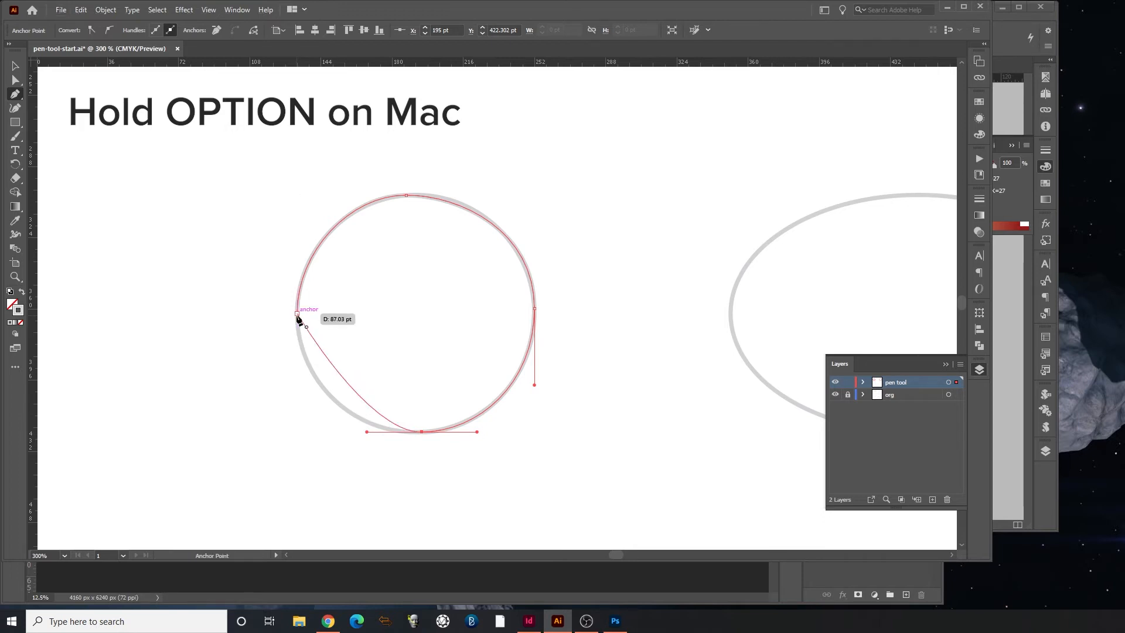
drag(299, 320, 296, 230)
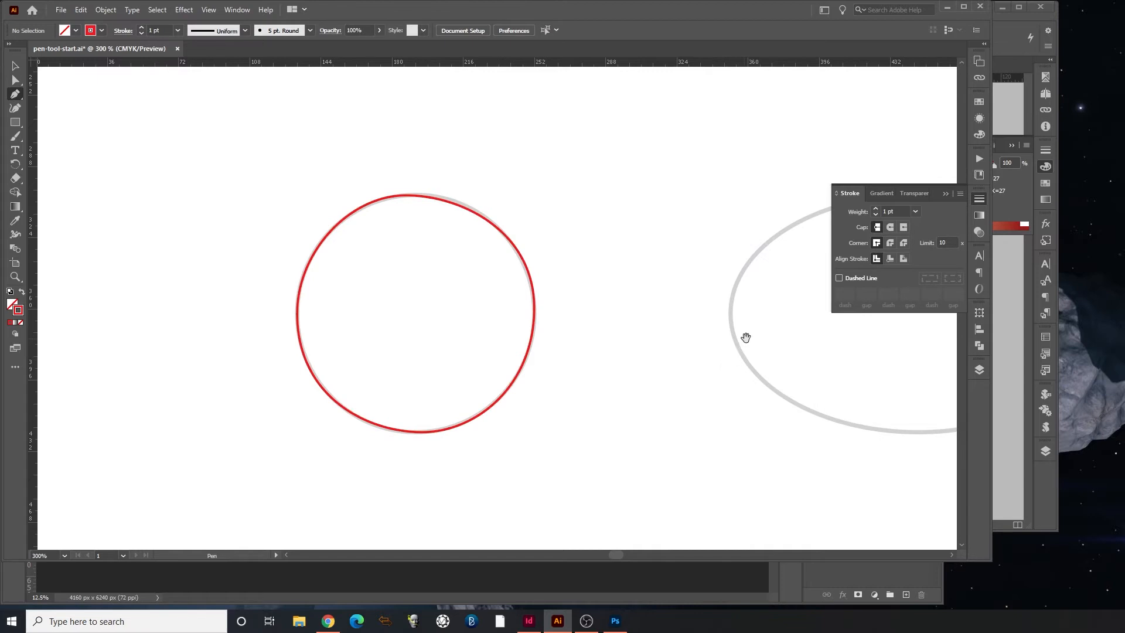
Trace the template ellipse with four curved anchor points, starting at its top, close the path and deselect it
drag(746, 337, 444, 305)
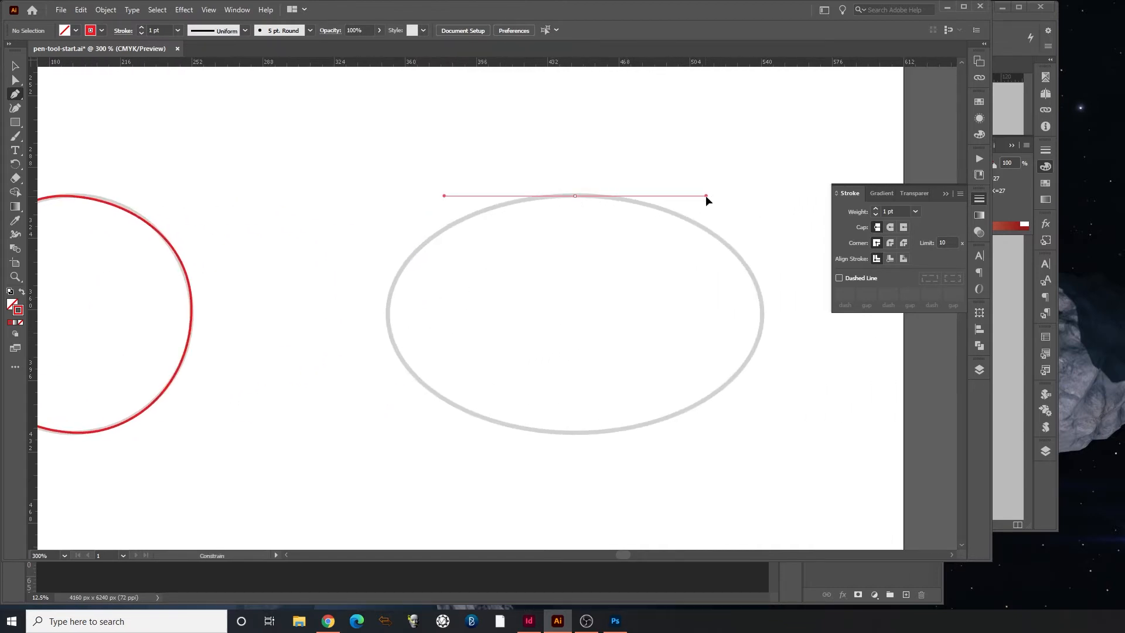
drag(697, 195, 696, 195)
drag(761, 315, 773, 375)
drag(582, 433, 472, 432)
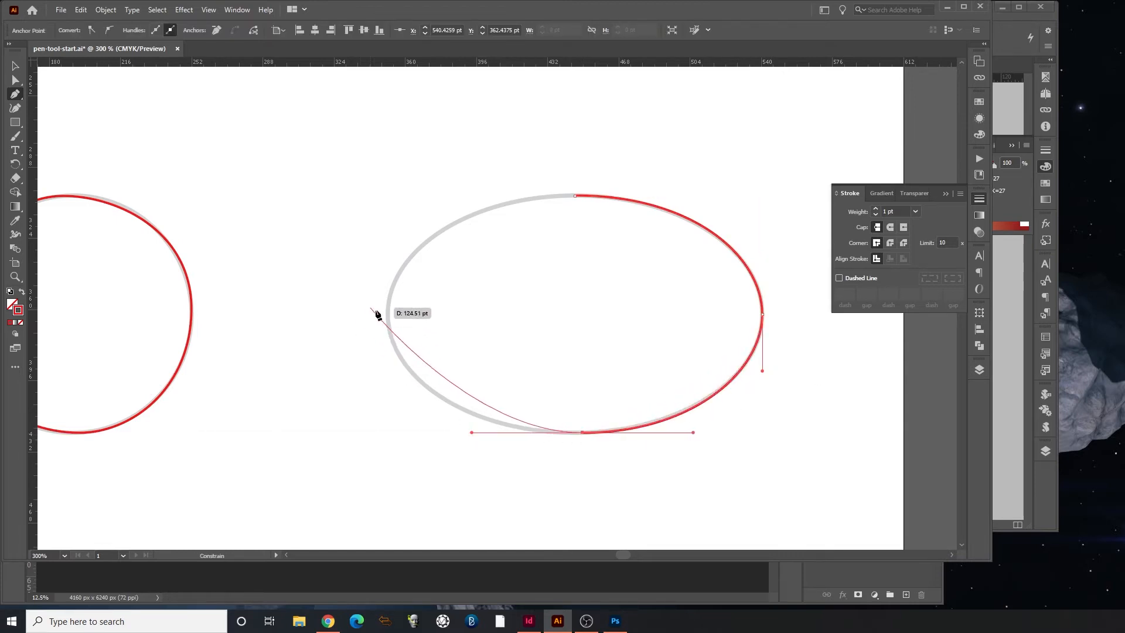
drag(388, 314, 388, 248)
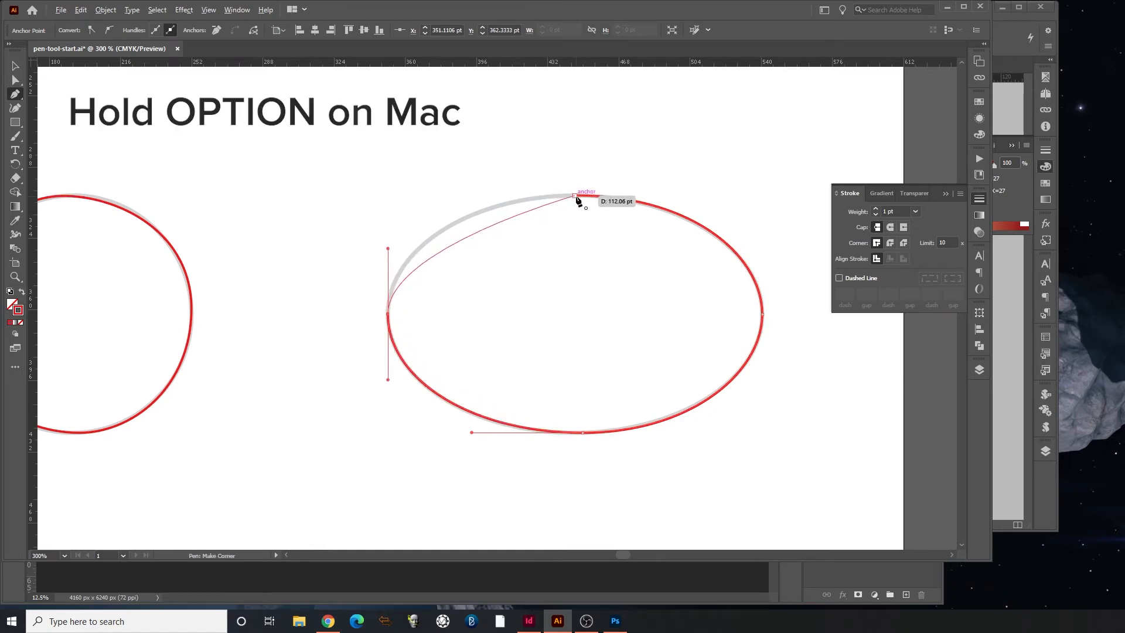
drag(575, 196, 676, 206)
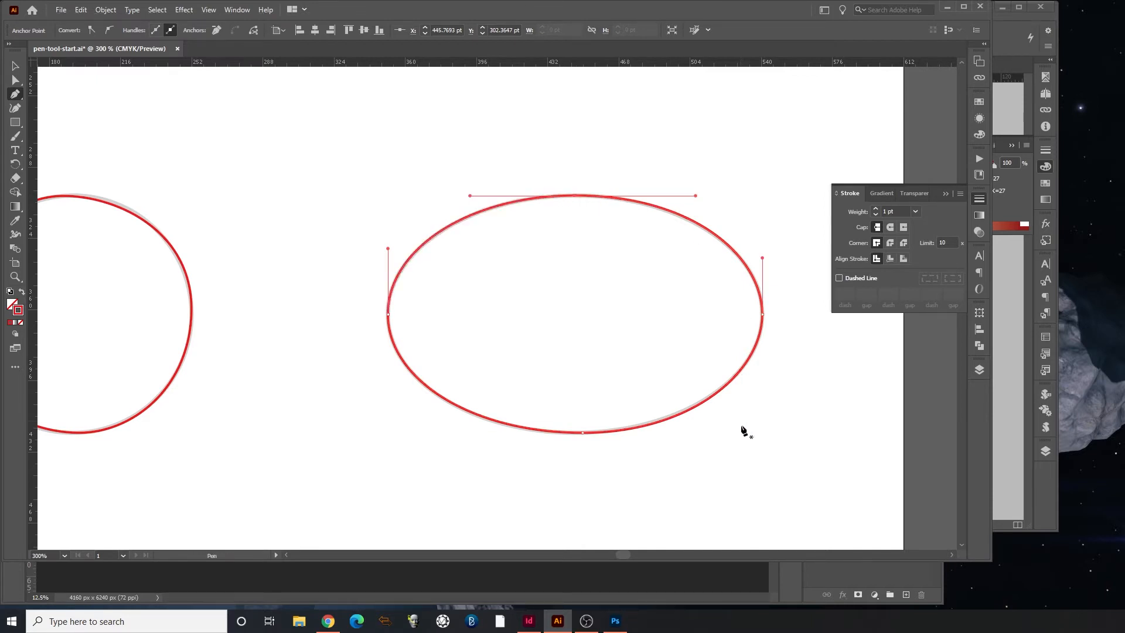
ctrl+click(674, 459)
Start tracing the wavy template line from its left end, placing curved anchor points over the first hump and around its right bend
drag(328, 445, 465, 242)
drag(424, 474, 605, 252)
drag(456, 319, 436, 241)
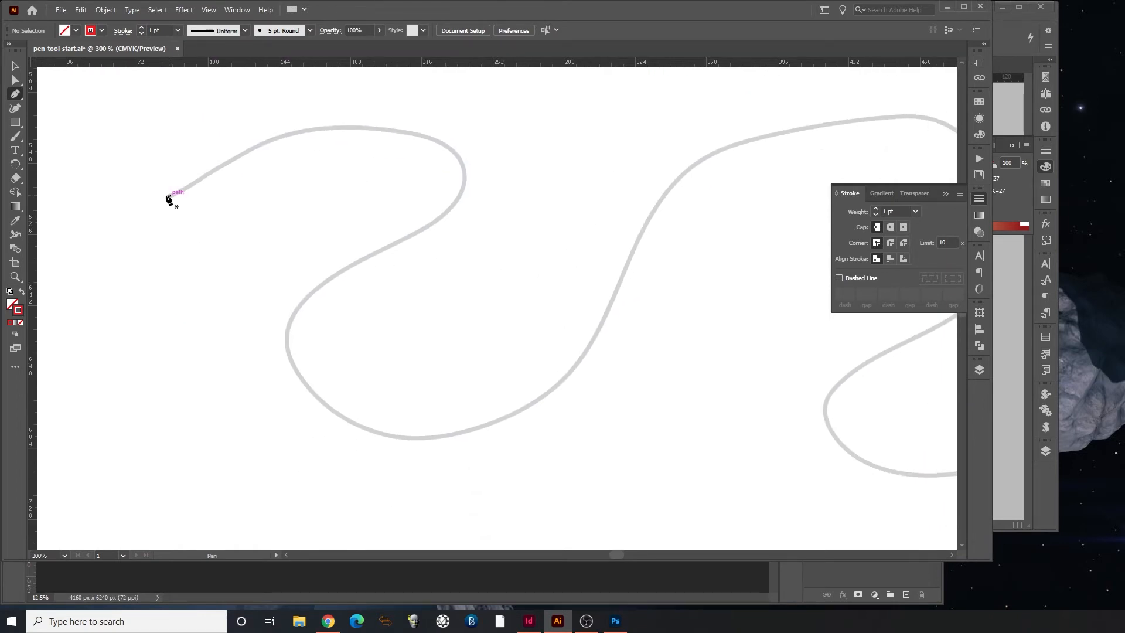
drag(179, 194, 194, 188)
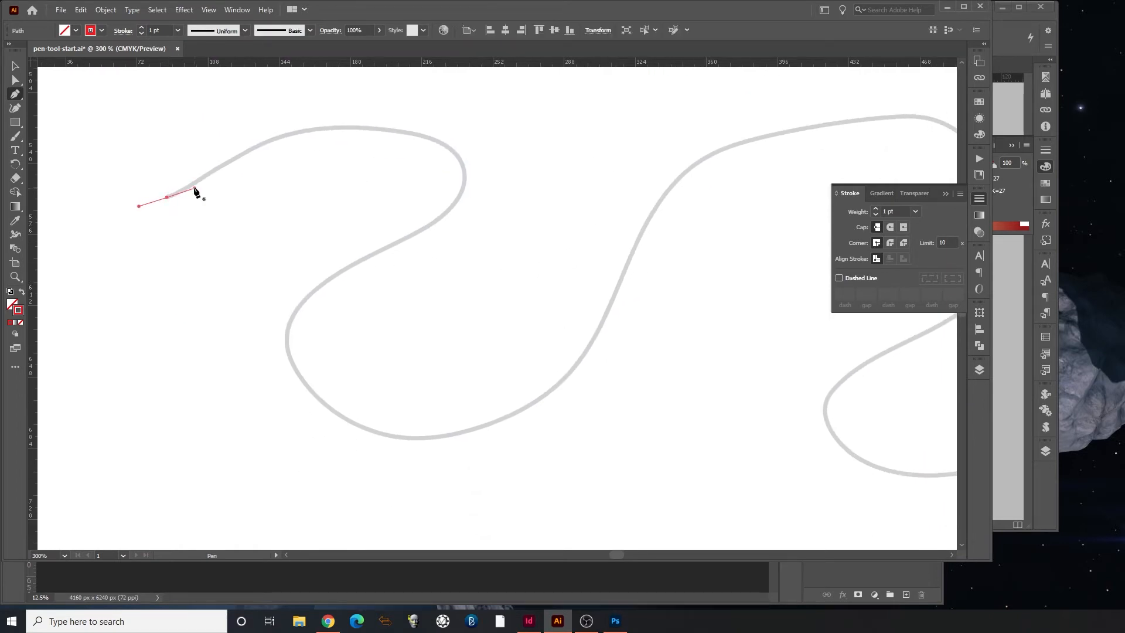
drag(270, 141, 306, 130)
drag(410, 133, 478, 146)
drag(457, 200, 447, 218)
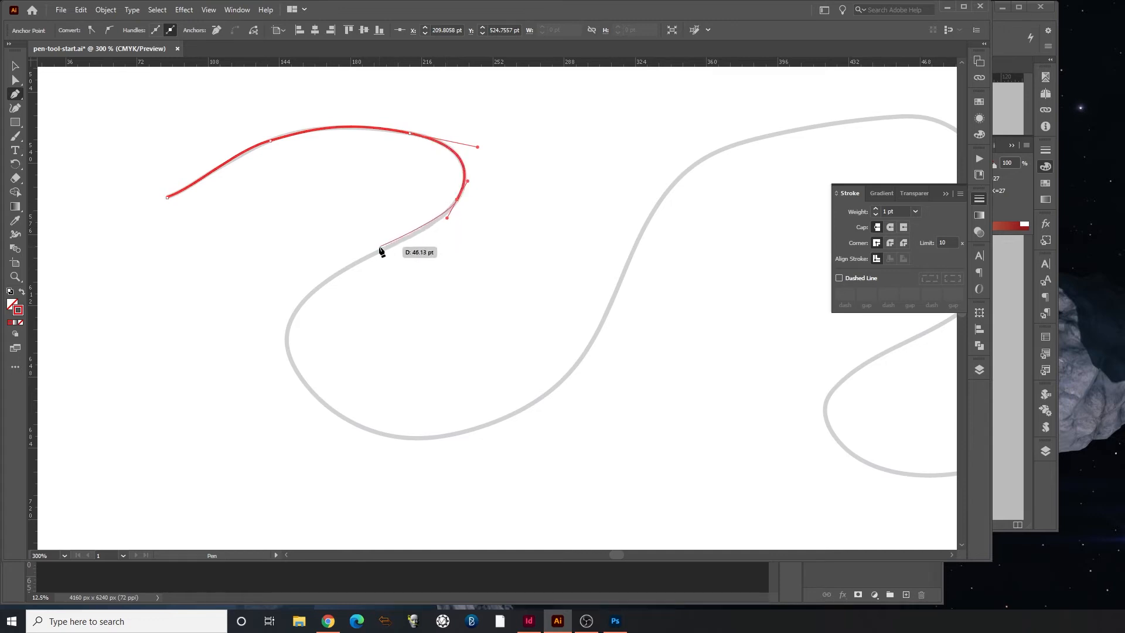
Continue the wavy path with curved anchor points around the lower-left loop and up the long slope to the second hump
drag(379, 252, 336, 269)
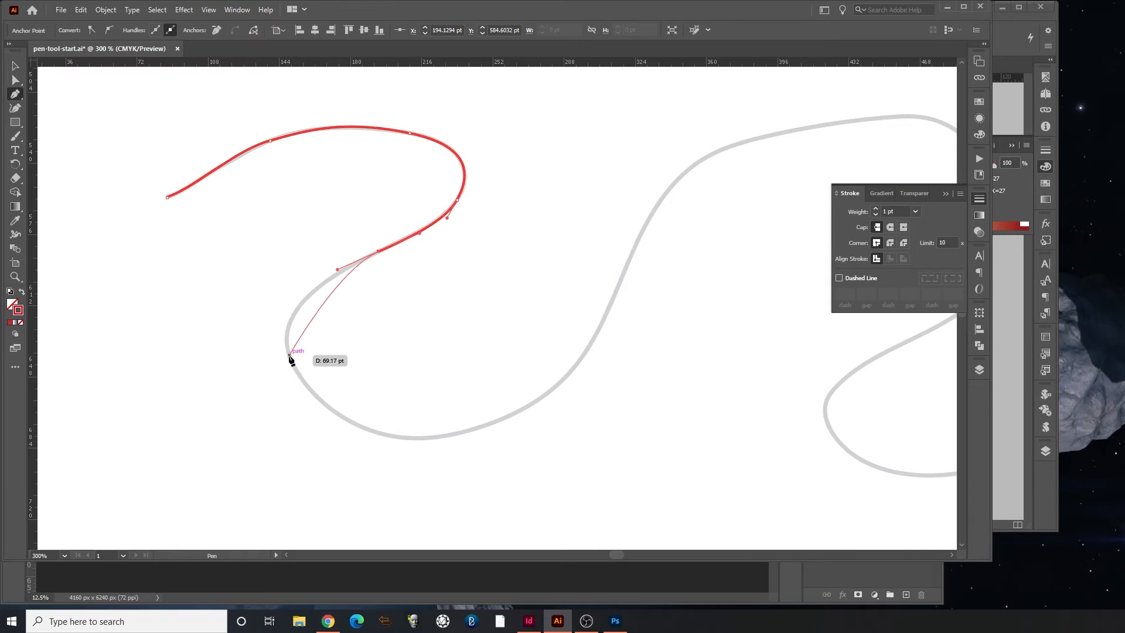
drag(290, 359, 307, 412)
drag(426, 438, 481, 437)
drag(586, 351, 612, 302)
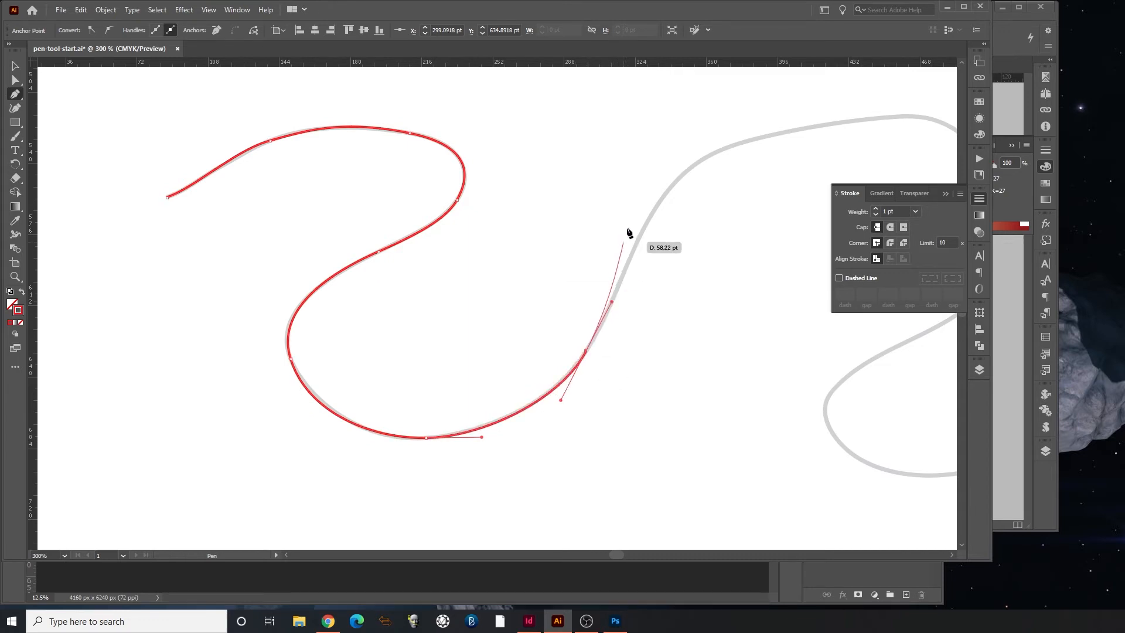
drag(680, 177, 710, 154)
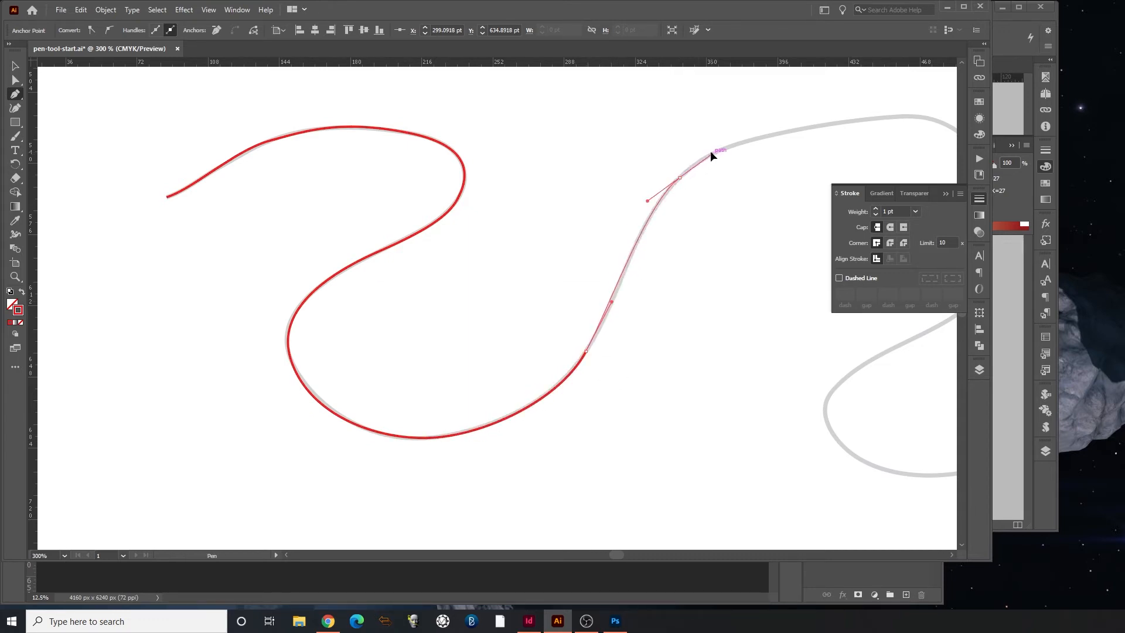
Extend the wavy path over the second hump to the last loop's left bend, shortening the outgoing handle on the hump's right side
drag(791, 169, 534, 245)
drag(554, 206, 636, 195)
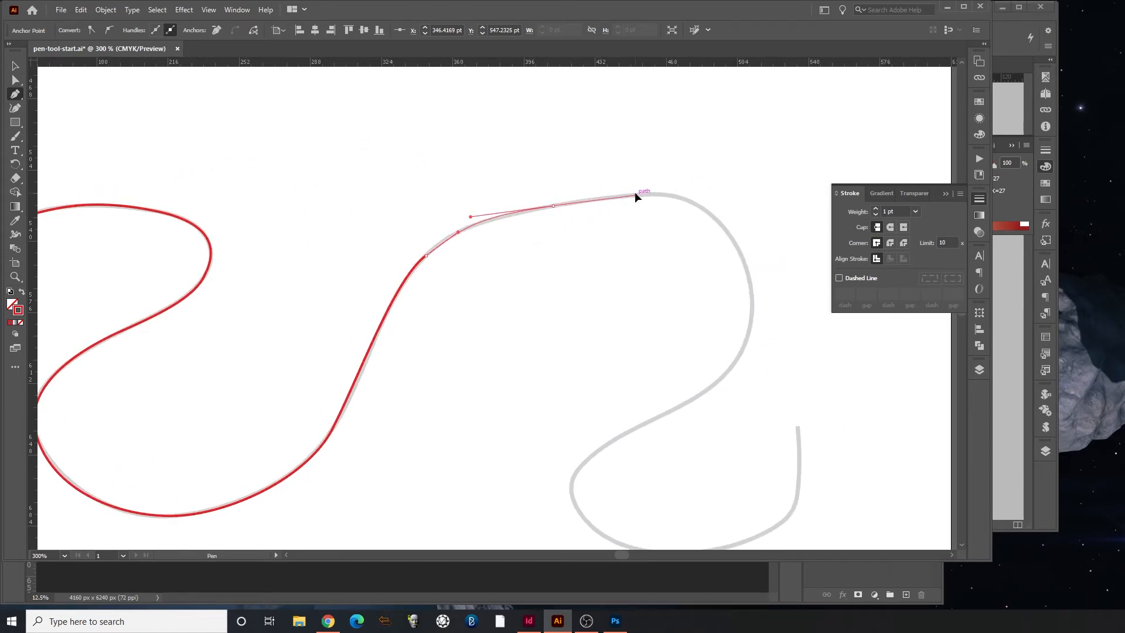
drag(702, 208, 727, 232)
drag(749, 337, 731, 408)
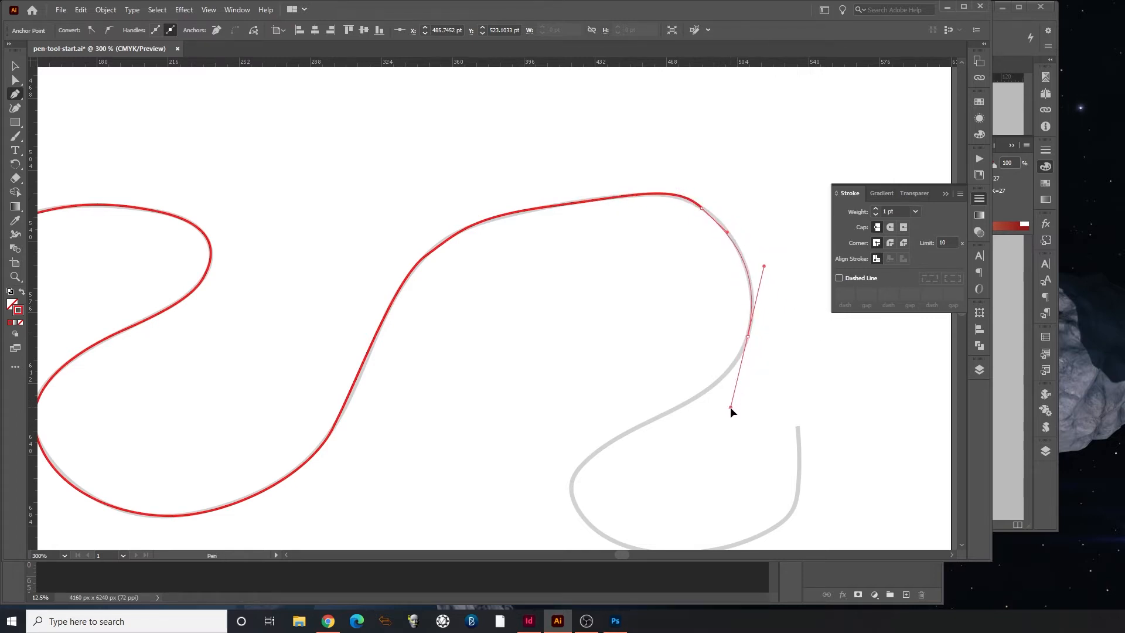
click(749, 337)
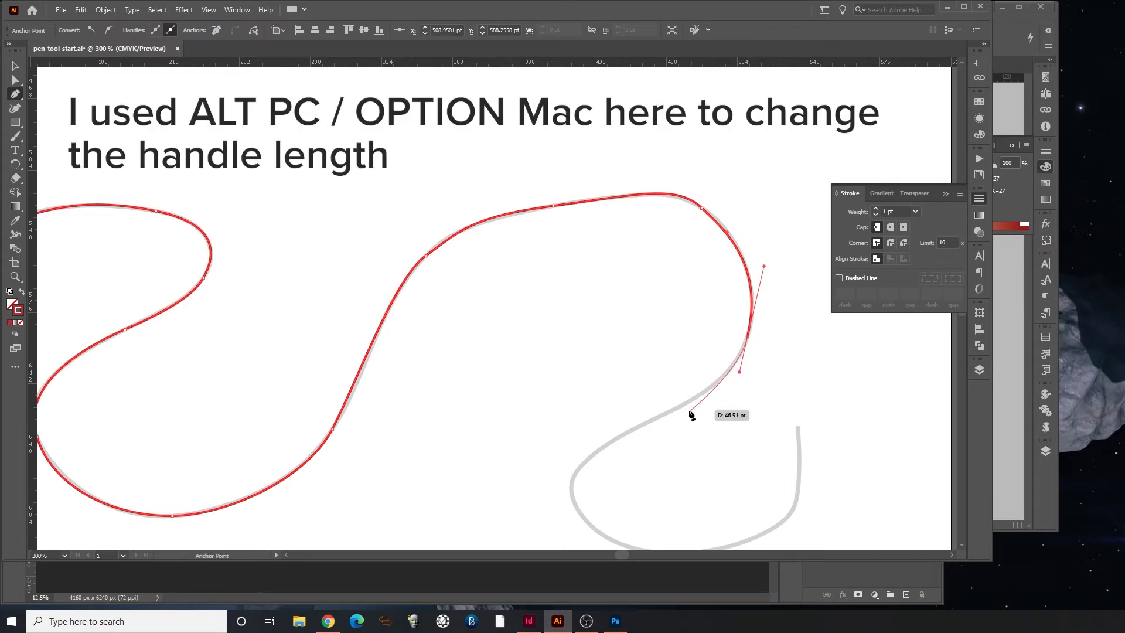
drag(673, 409, 574, 522)
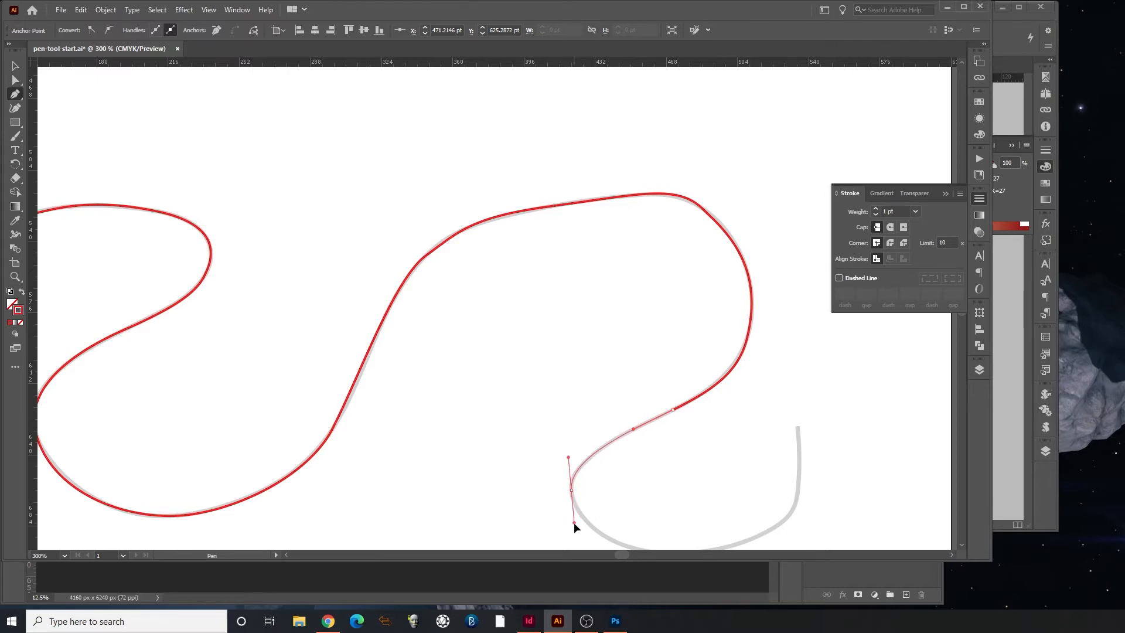
Finish the wavy path around the last loop to its upper end, shortening the handle at the sharp right bend, and deselect it
drag(626, 474, 506, 293)
drag(532, 373, 573, 374)
drag(672, 331, 701, 286)
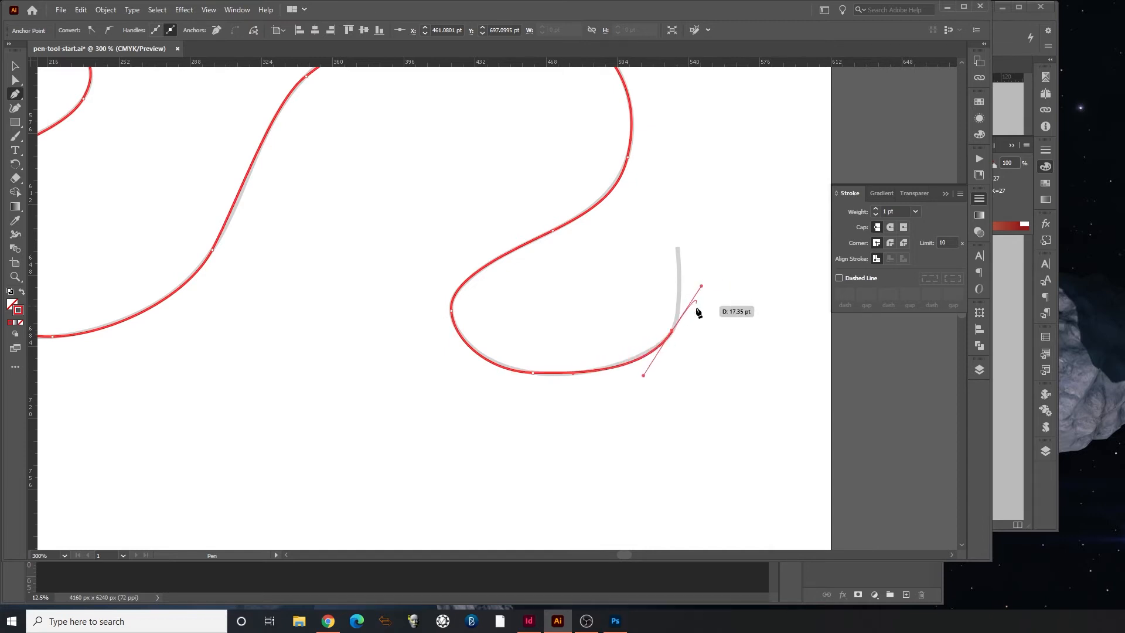
drag(673, 332, 684, 308)
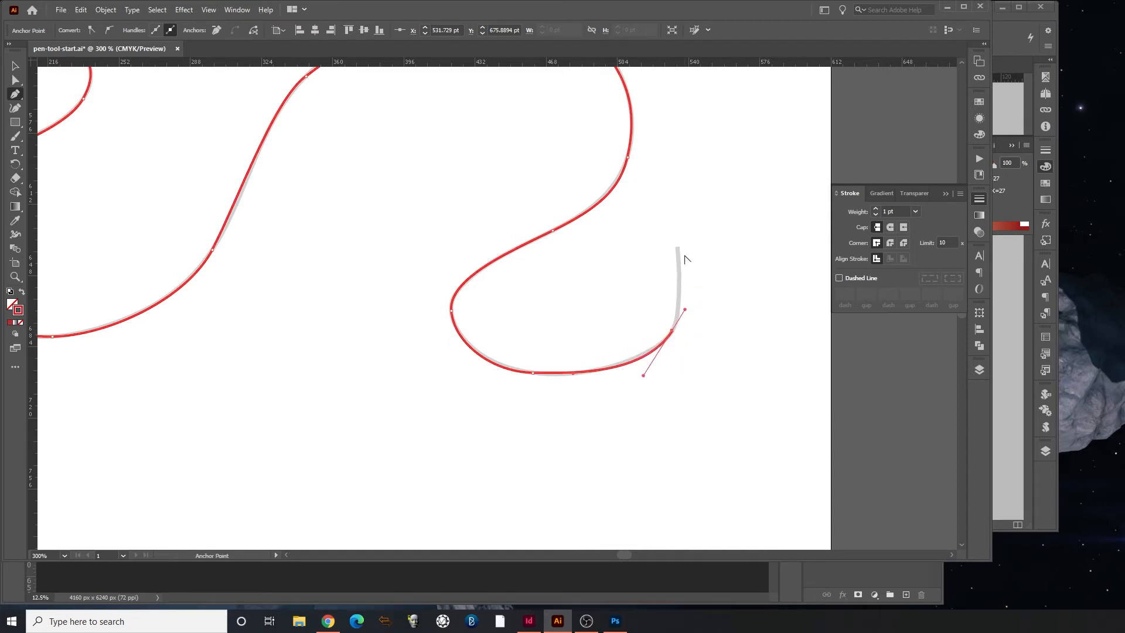
mouse_move(678, 248)
mouse_down()
mouse_move(628, 226)
mouse_move(721, 227)
mouse_move(630, 220)
mouse_move(723, 244)
mouse_move(648, 230)
mouse_move(683, 226)
mouse_move(676, 233)
mouse_up()
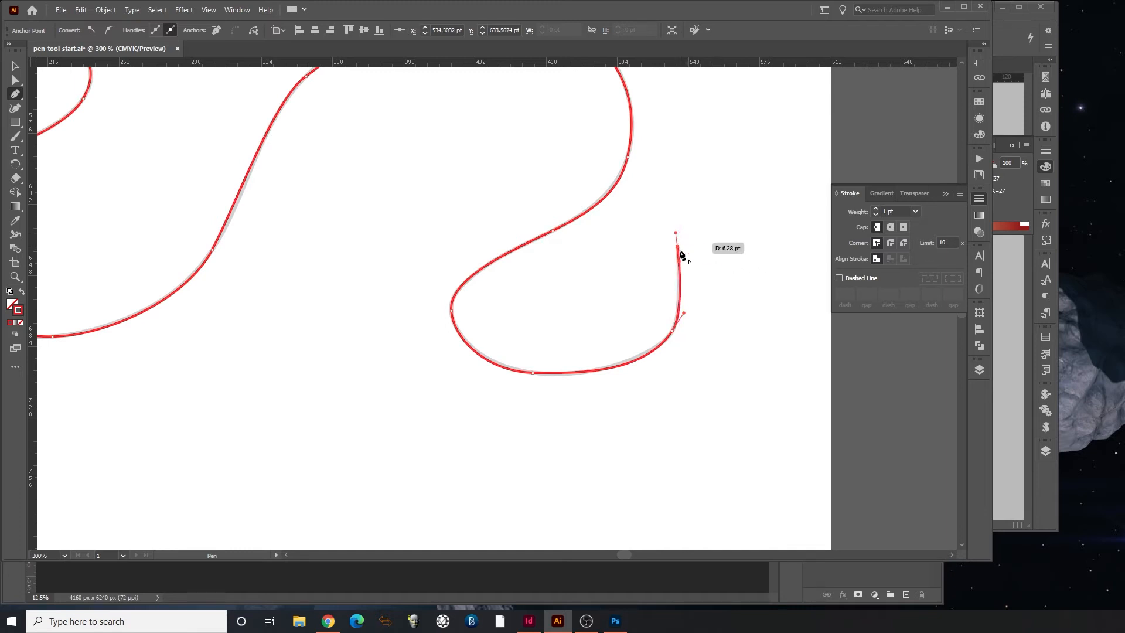
ctrl+click(708, 201)
Draw an open, freeform curved path with the Pen tool in the empty area between the ellipse and the wavy line, and end it
drag(623, 196, 746, 471)
drag(581, 281, 572, 368)
drag(399, 305, 596, 273)
drag(646, 311, 749, 353)
mouse_move(788, 350)
mouse_down()
mouse_move(801, 270)
mouse_move(787, 249)
mouse_up()
drag(679, 247, 641, 239)
drag(466, 230, 379, 191)
drag(316, 230, 275, 259)
drag(273, 327, 287, 352)
key(Escape)
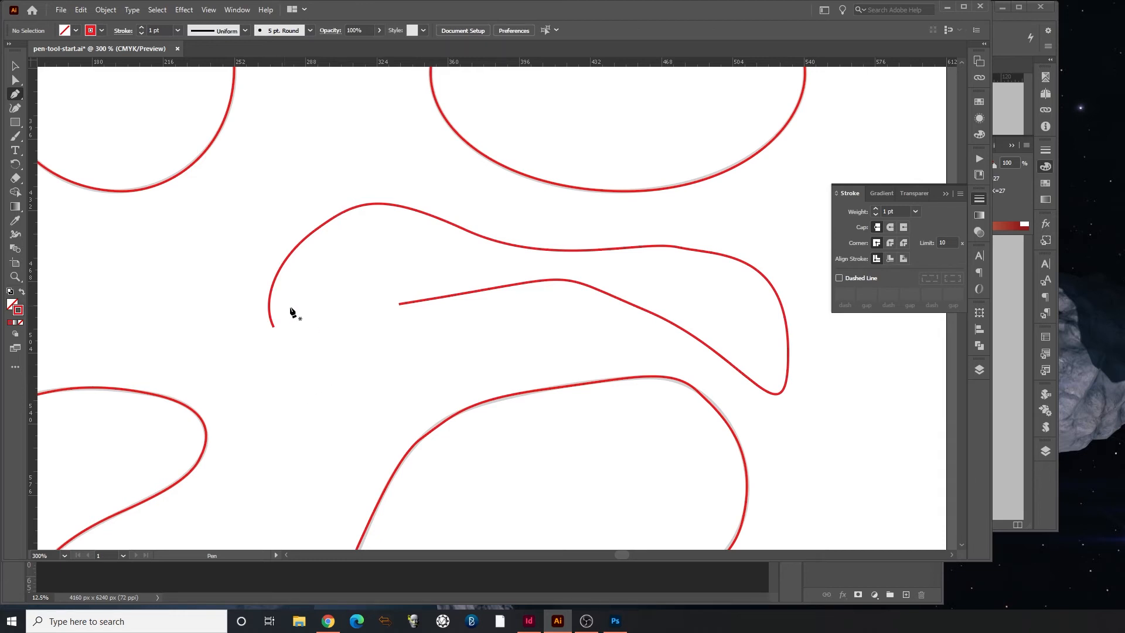
Draw an irregular freehand line with the Pencil tool from left of the open freeform path to its inner end point
key(ctrl)
click(15, 139)
click(59, 156)
mouse_move(134, 273)
mouse_down()
mouse_move(208, 318)
mouse_move(336, 418)
mouse_move(394, 304)
mouse_up()
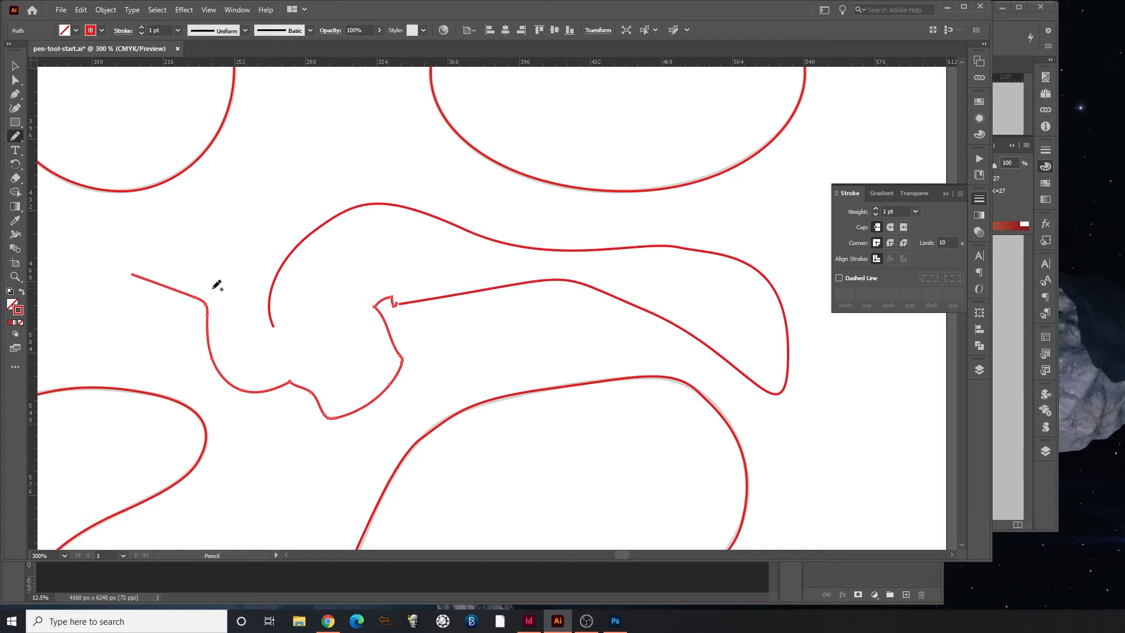
Pull the pencil line's end anchor beside the small gap downward, and delete that end piece and the small arc segment before it
click(16, 96)
key(ctrl+space)
drag(341, 284, 633, 463)
click(624, 398)
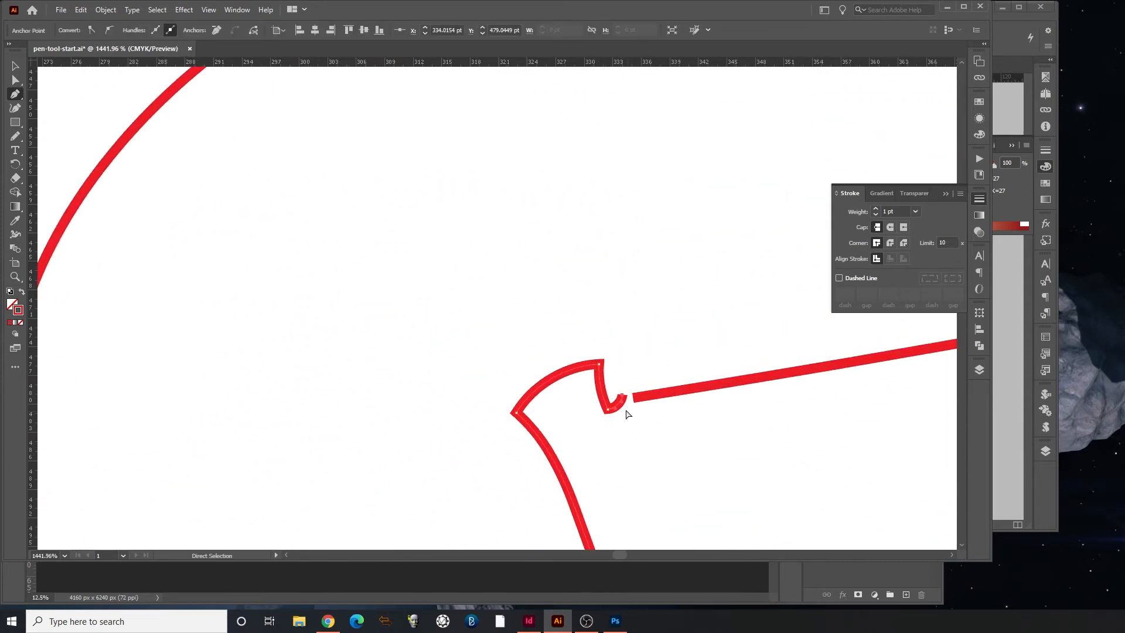
drag(623, 397, 612, 425)
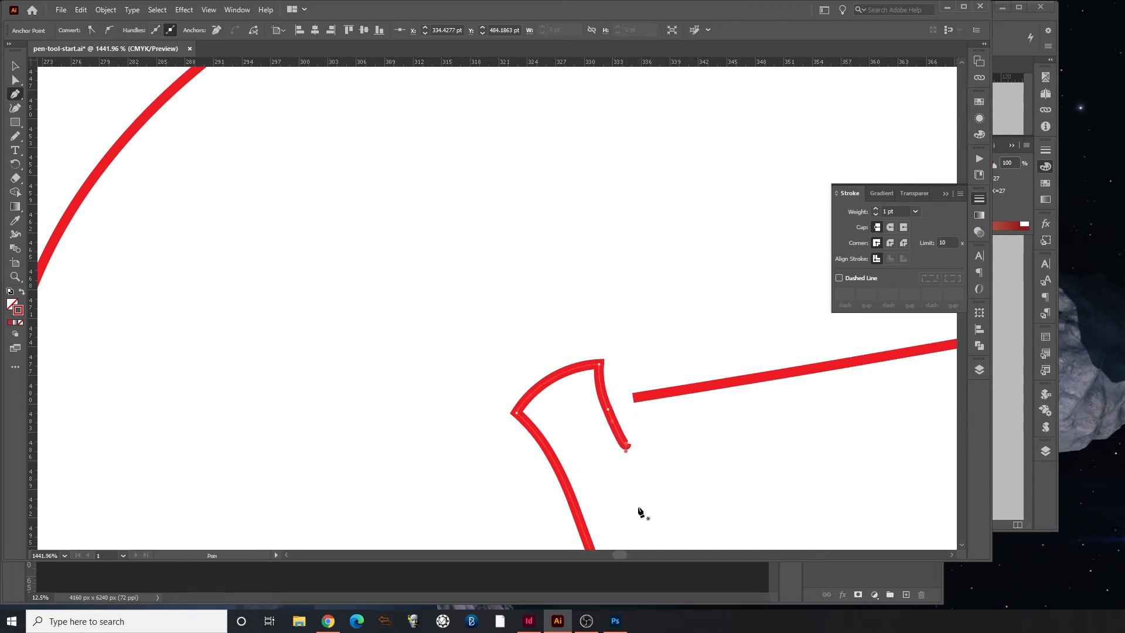
key(Delete)
drag(521, 332, 563, 402)
key(Delete)
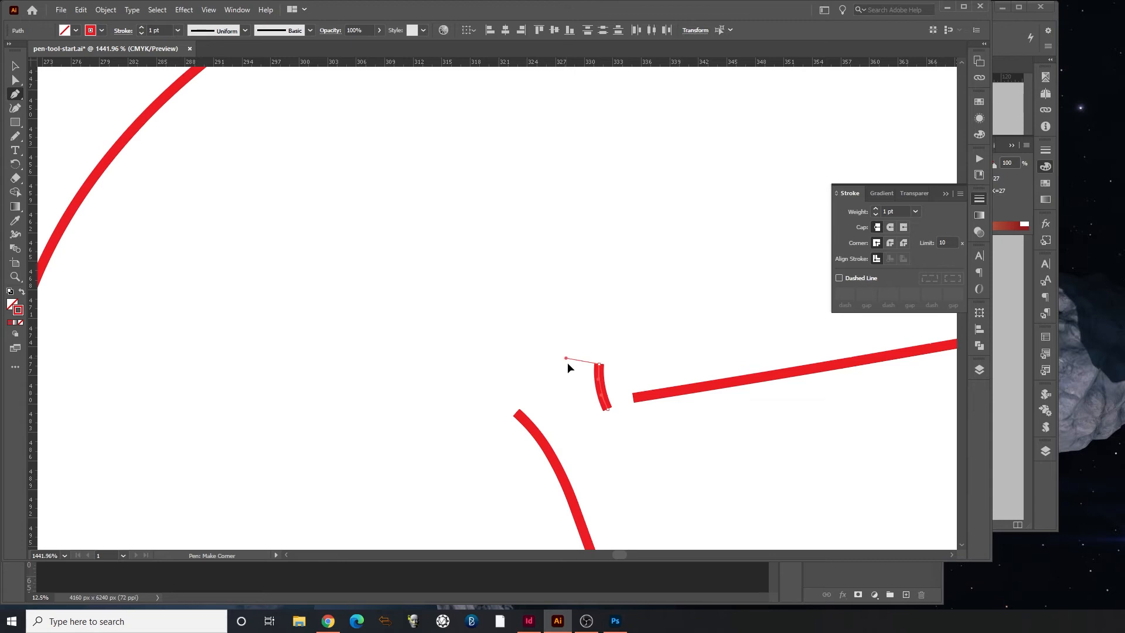
Bridge the pencil line's gap with a curved Pen segment and connect the freeform path's left end straight to the pencil line's middle corner anchor
mouse_move(516, 412)
mouse_down()
mouse_move(458, 393)
mouse_move(455, 406)
mouse_up()
click(414, 197)
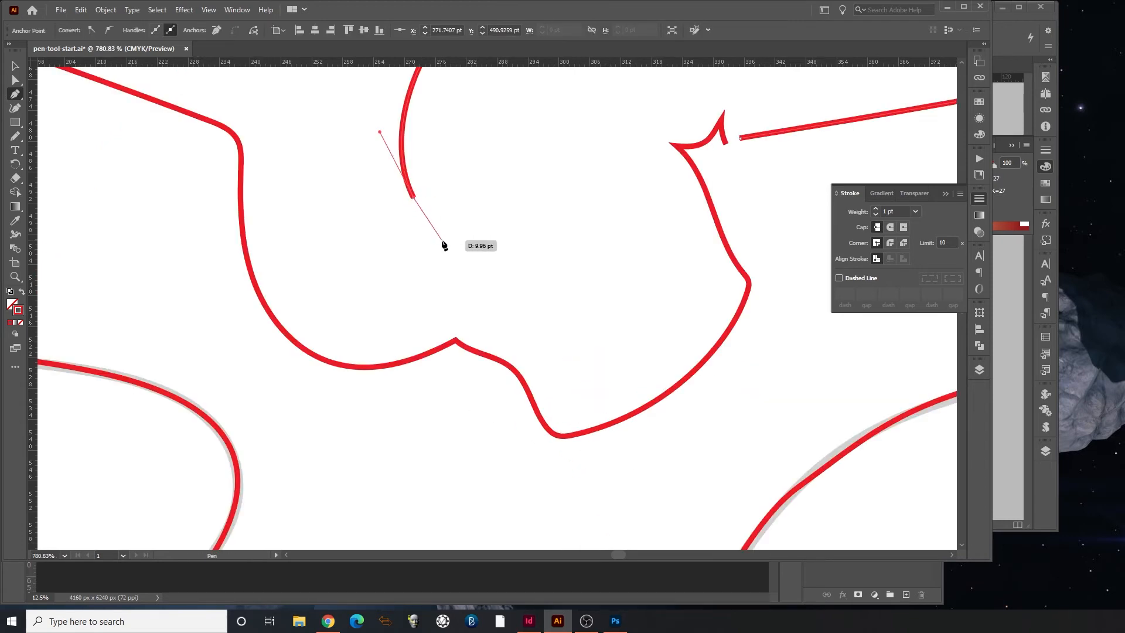
click(456, 340)
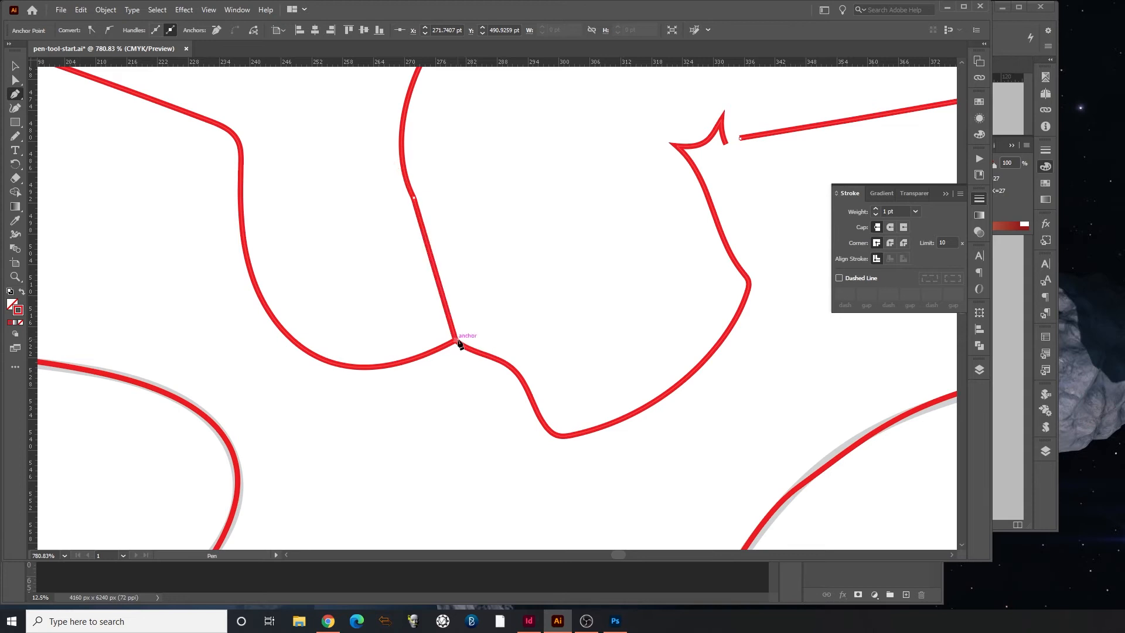
Try to join the freeform path and the pencil line at their shared corner anchor
click(15, 67)
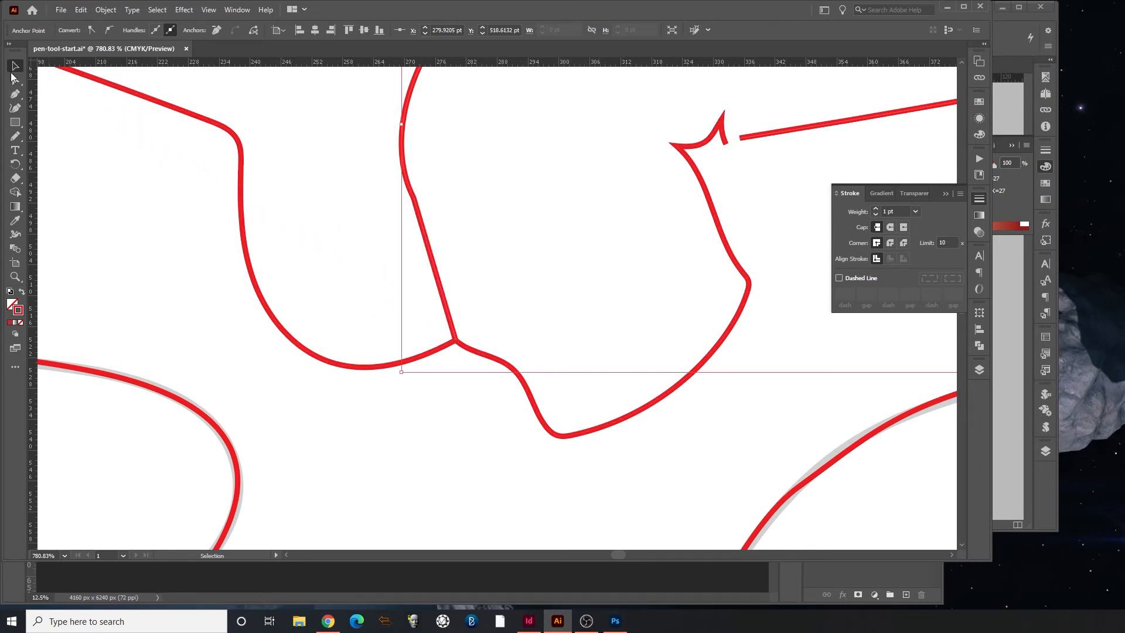
click(15, 81)
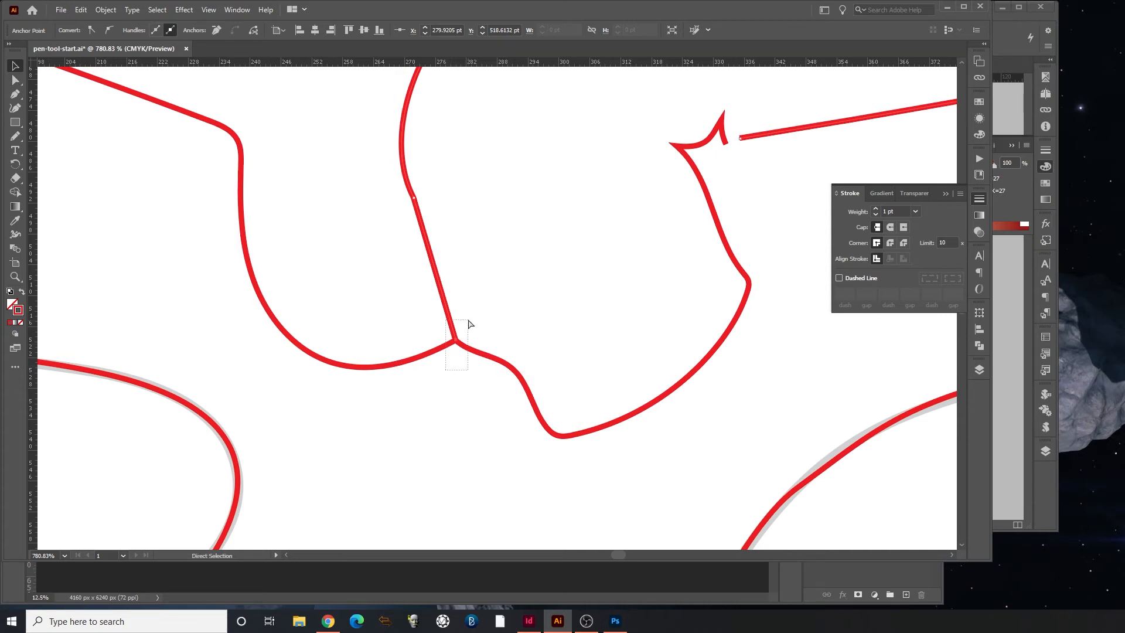
drag(469, 321, 458, 324)
key(ctrl+j)
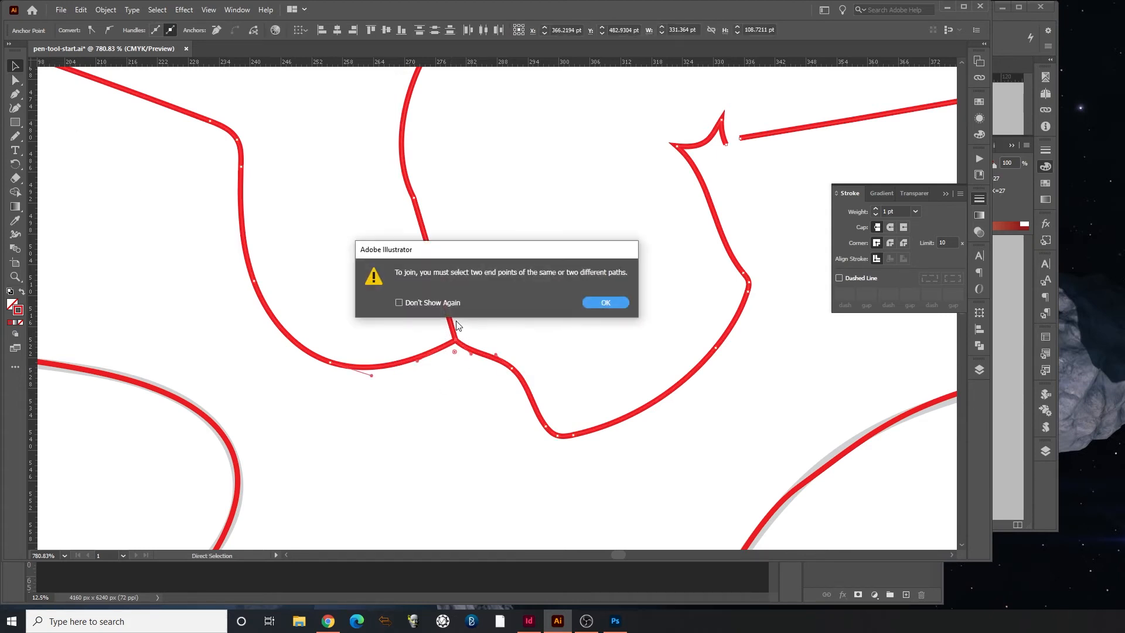
click(604, 303)
key(v)
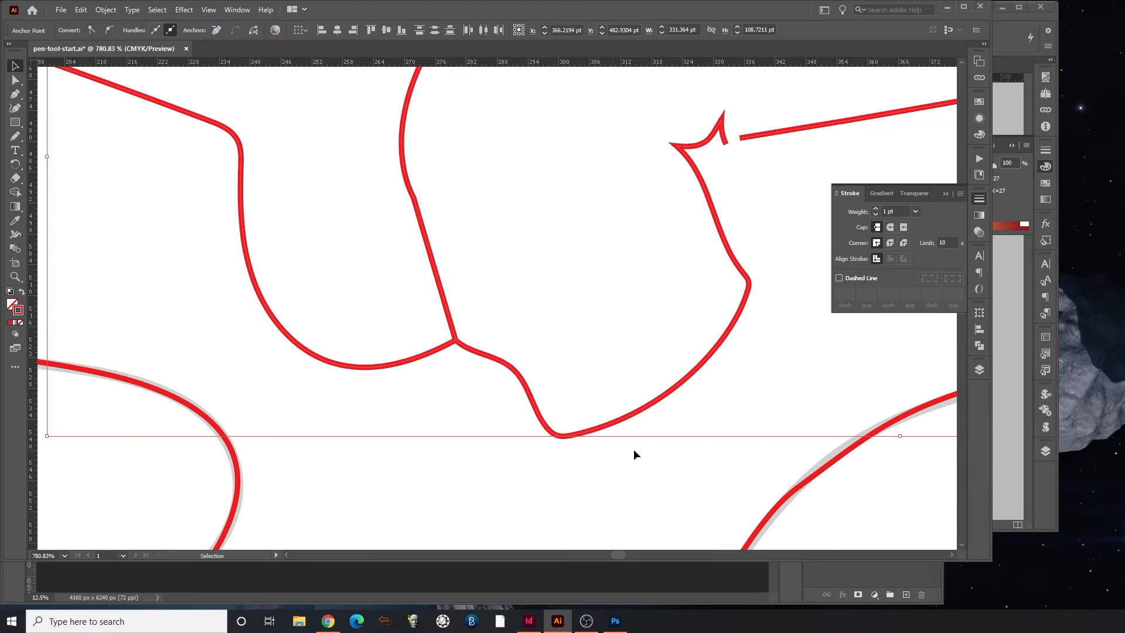
ctrl+alt+click(738, 323)
ctrl+alt+click(526, 275)
ctrl+alt+click(449, 291)
ctrl+alt+click(447, 305)
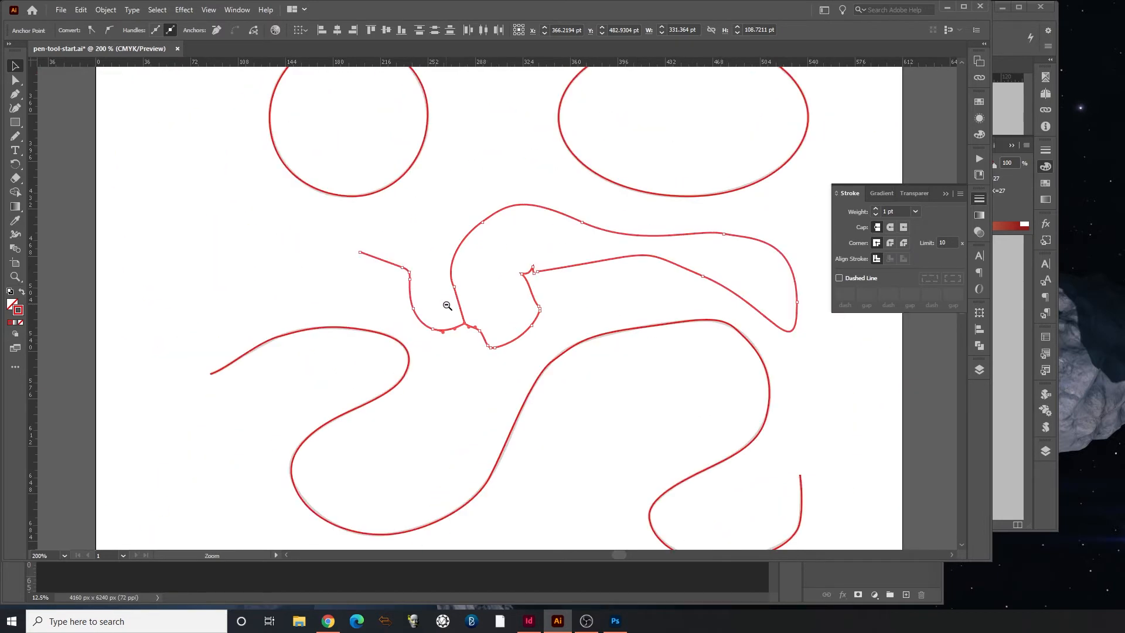
ctrl+alt+click(449, 308)
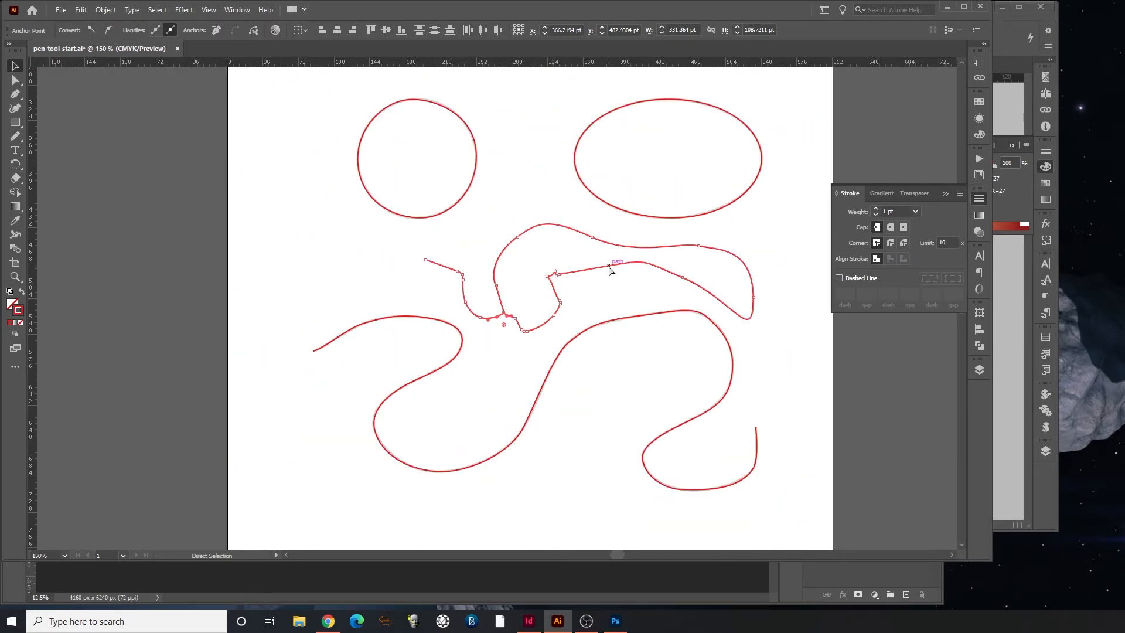
Delete the connected freeform path and pencil line lying between the traced circle and ellipse and the long wavy curve
key(Delete)
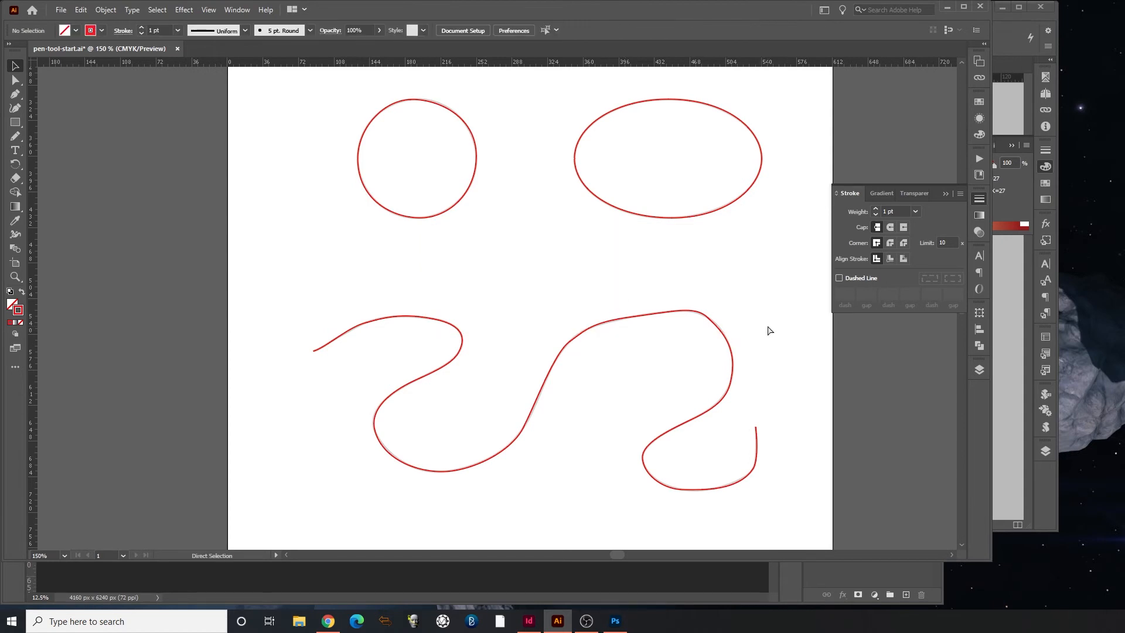
drag(746, 196, 641, 397)
mouse_move(654, 269)
mouse_down()
mouse_move(649, 378)
mouse_move(631, 151)
mouse_move(676, 205)
mouse_up()
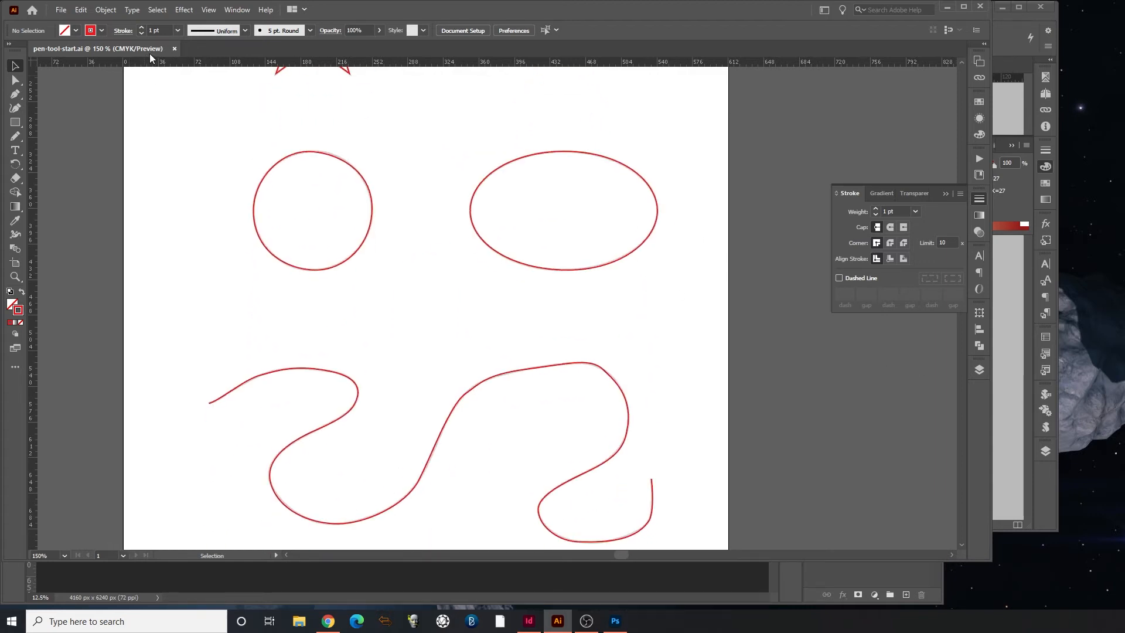
drag(514, 177, 502, 301)
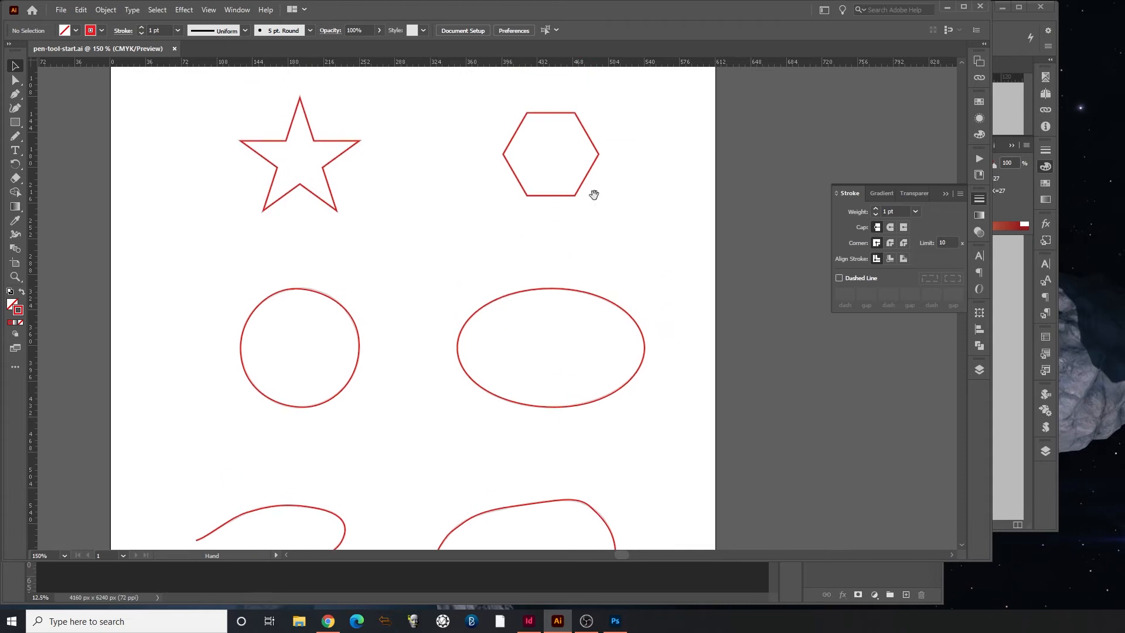
Switch to InDesign and bring the two-page spread of magazine-layout.indd with the backpack article into view
click(1002, 387)
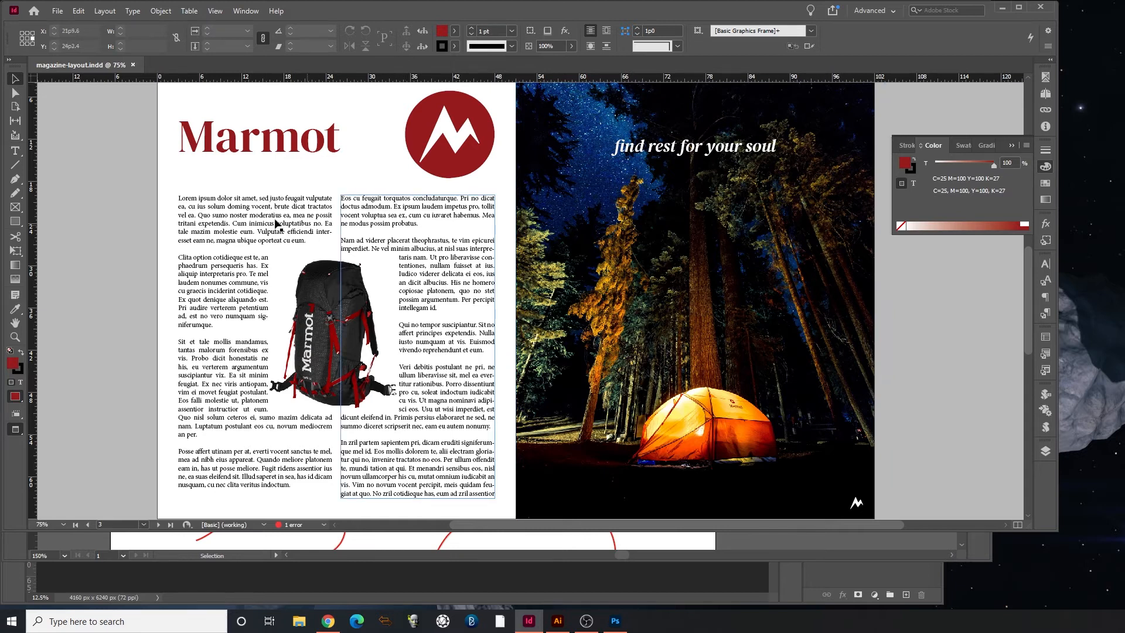
mouse_move(393, 193)
mouse_down()
mouse_move(384, 245)
mouse_move(388, 176)
mouse_up()
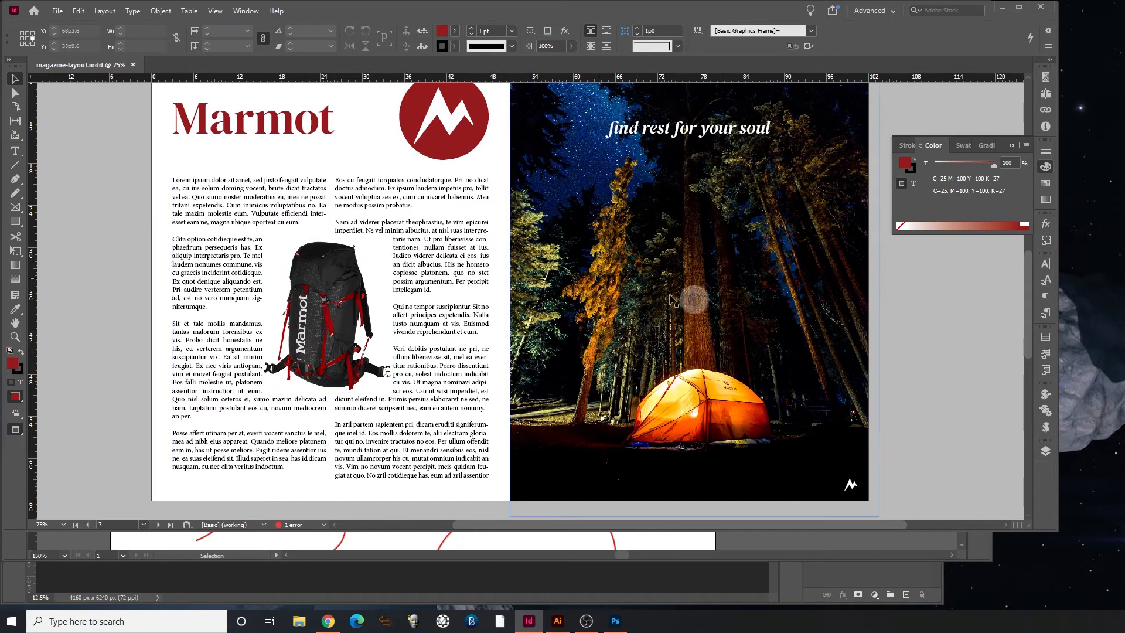
drag(543, 237, 544, 248)
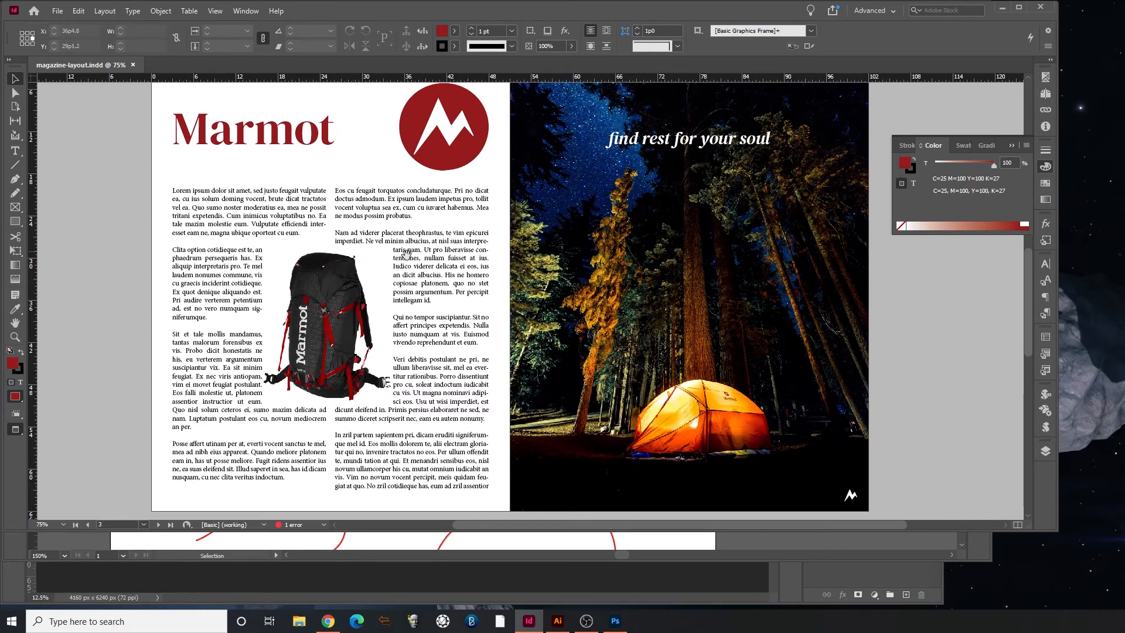
Delete the rectangular text-wrap frame around the backpack image, after inspecting the backpack up close
click(388, 254)
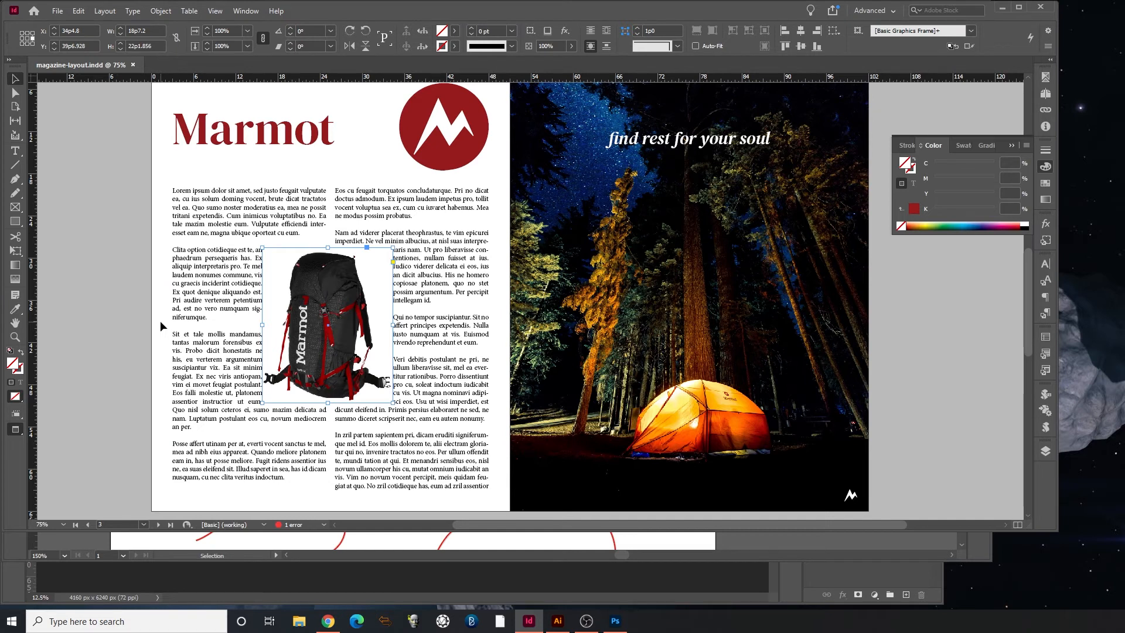
key(ctrl+space)
ctrl+click(299, 358)
drag(565, 286, 568, 286)
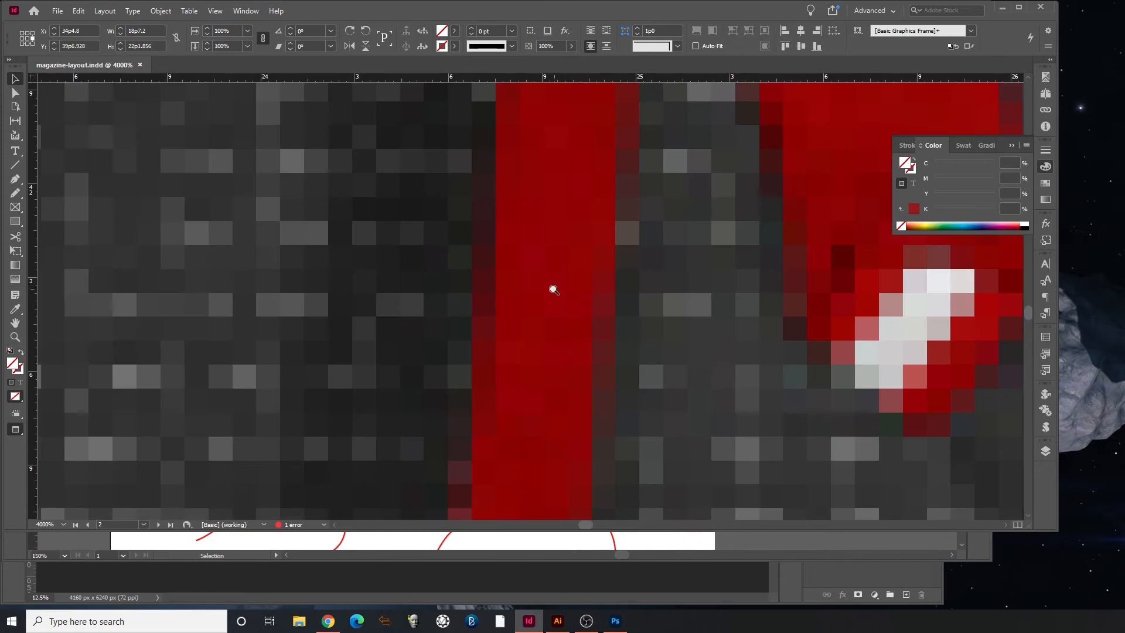
ctrl+alt+click(540, 293)
ctrl+alt+click(540, 294)
ctrl+alt+click(540, 294)
ctrl+alt+click(541, 295)
ctrl+alt+click(541, 295)
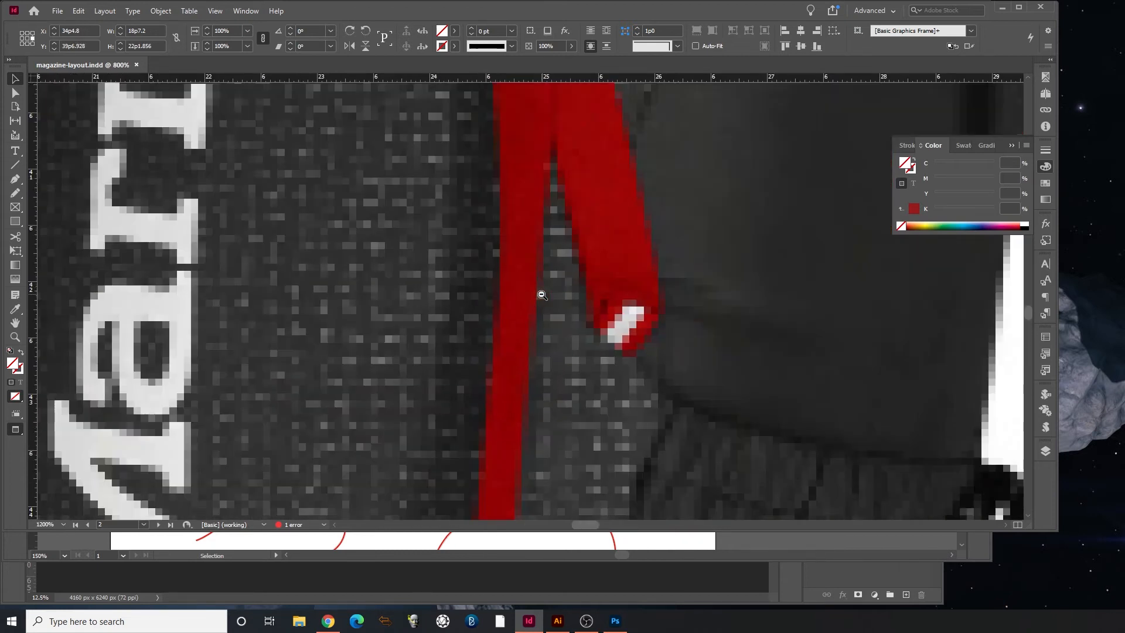
ctrl+alt+click(541, 295)
ctrl+alt+click(541, 295)
ctrl+alt+click(542, 295)
ctrl+alt+click(543, 295)
ctrl+alt+click(543, 295)
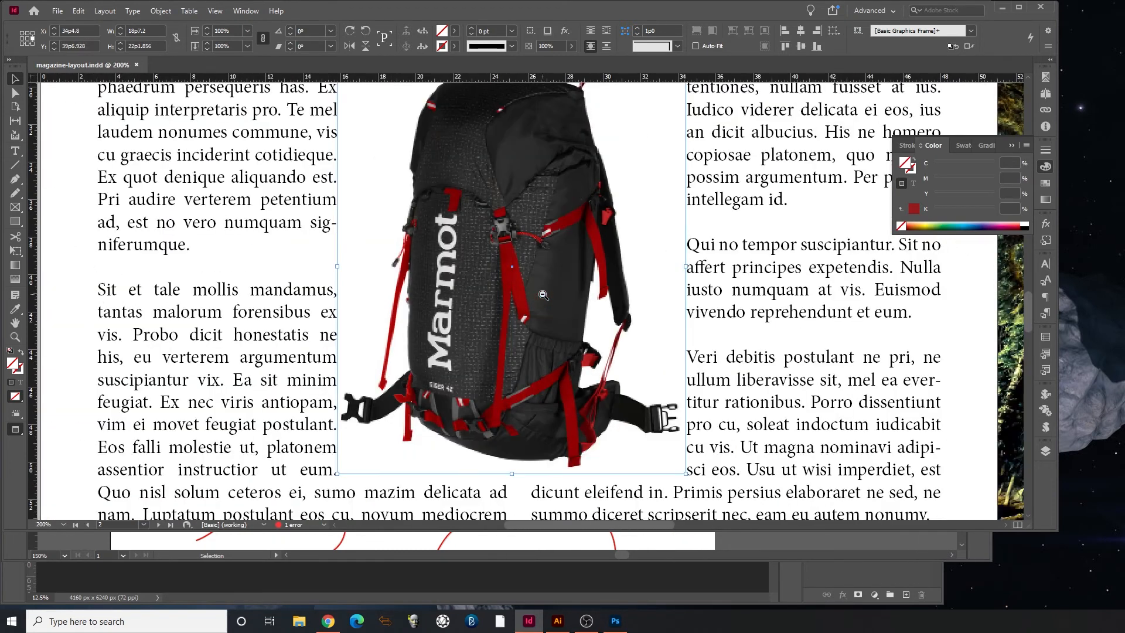
ctrl+alt+click(543, 295)
scroll(544, 296, up, 1)
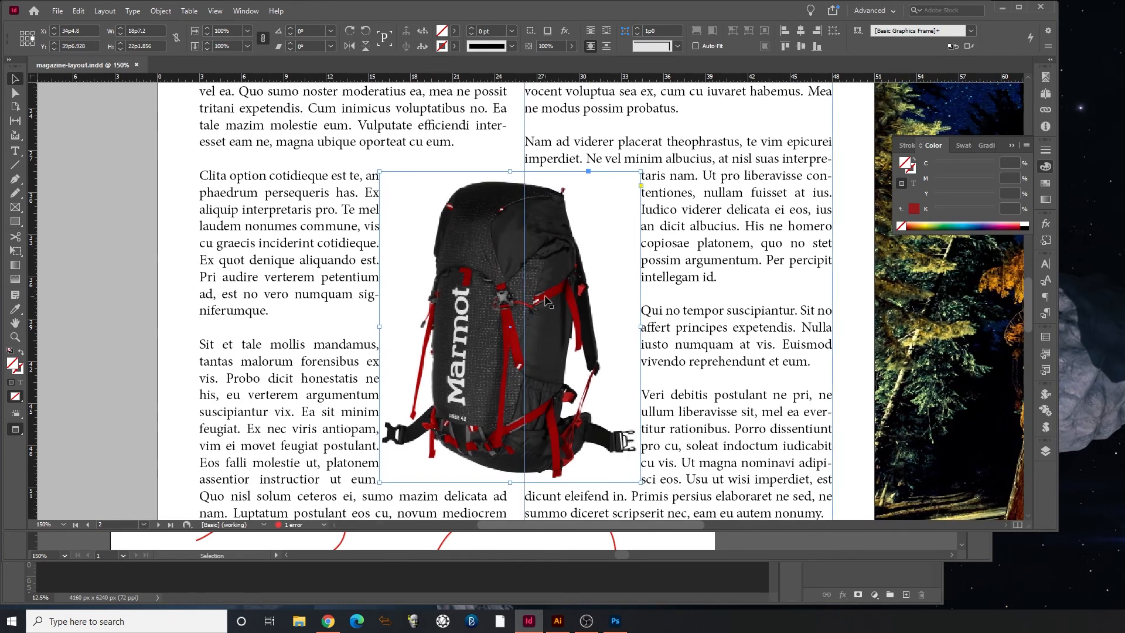
key(Delete)
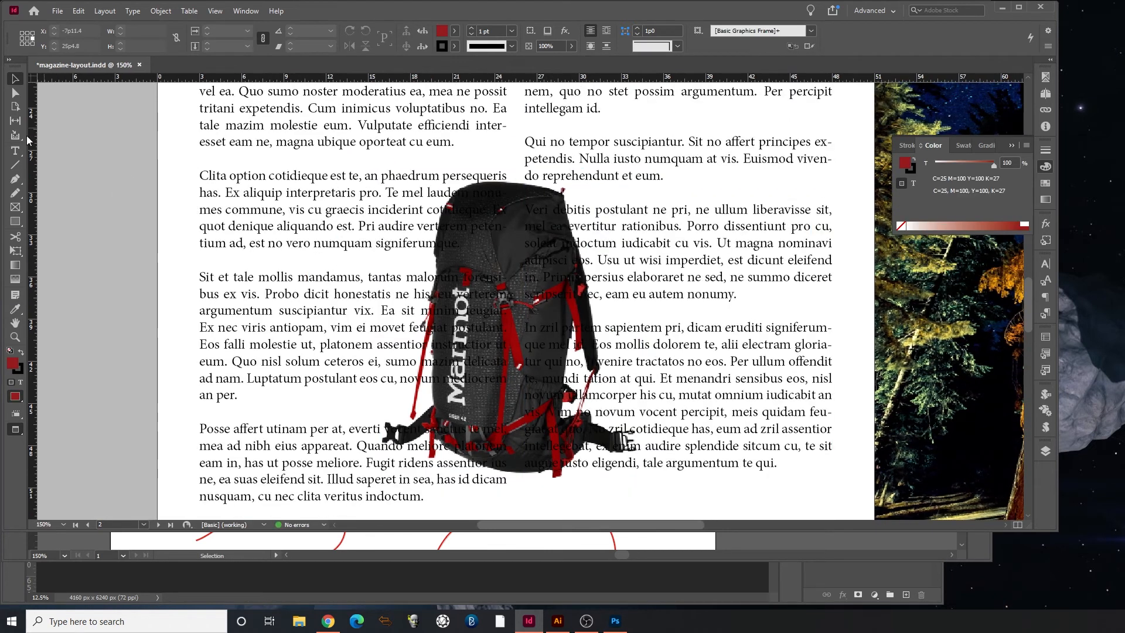
Start a loose Pen path below the backpack's left buckle and trace under the bag and around the right buckle
click(14, 183)
key(ctrl+equal)
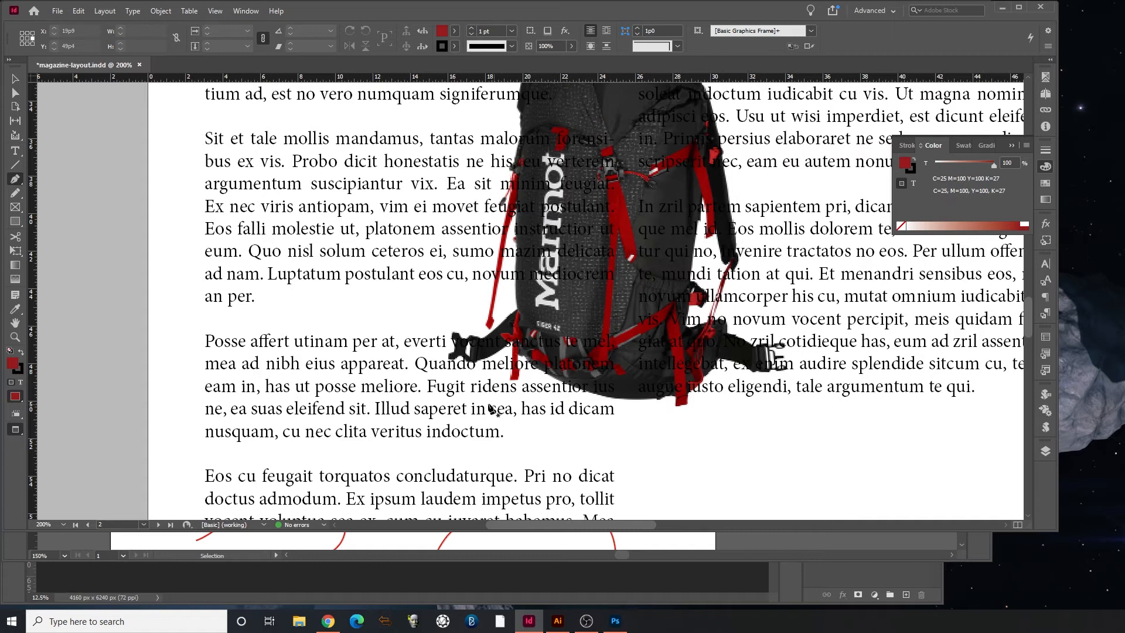
drag(445, 375, 501, 397)
drag(680, 422, 758, 394)
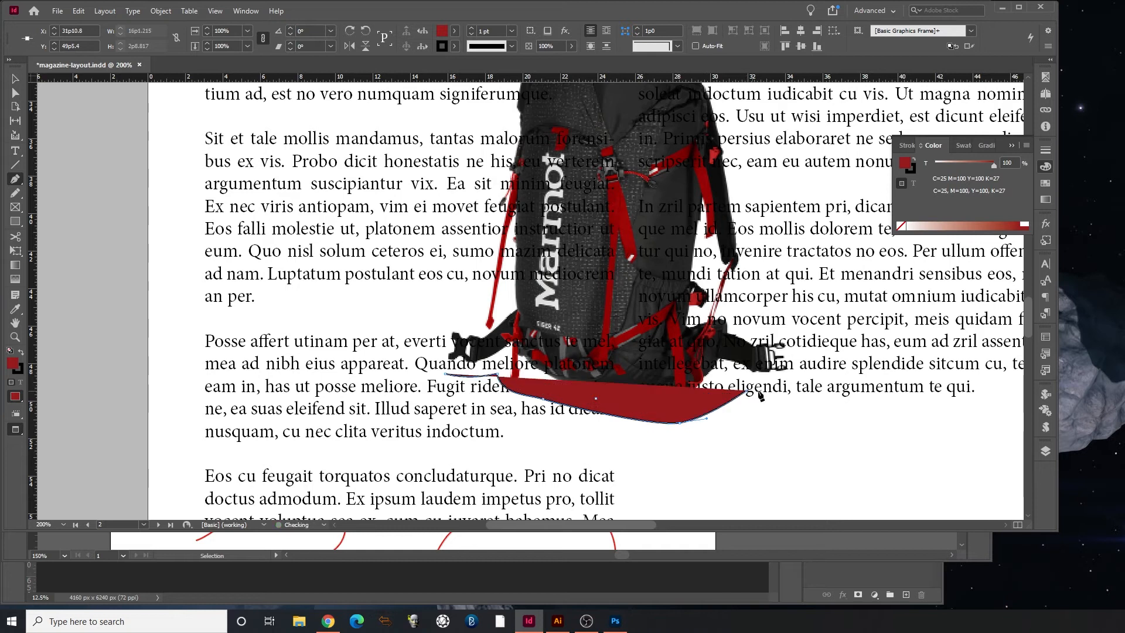
click(800, 390)
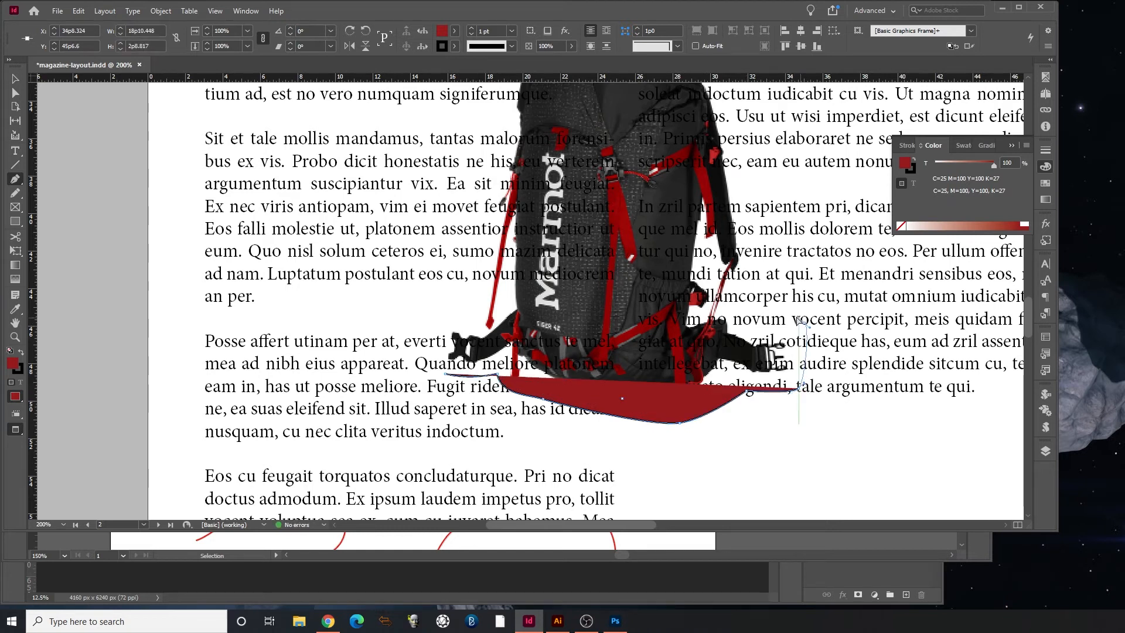
drag(807, 325, 790, 323)
click(749, 303)
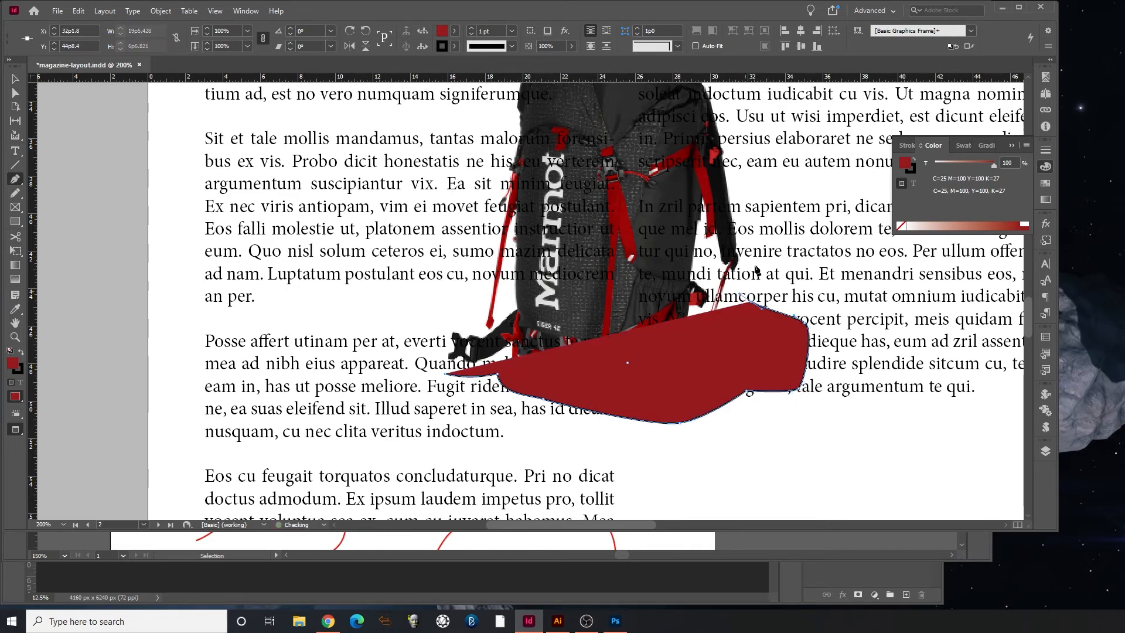
Continue the Pen path up the backpack's right side, across its top and around to its upper left side
drag(751, 220, 742, 191)
scroll(748, 271, up, 5)
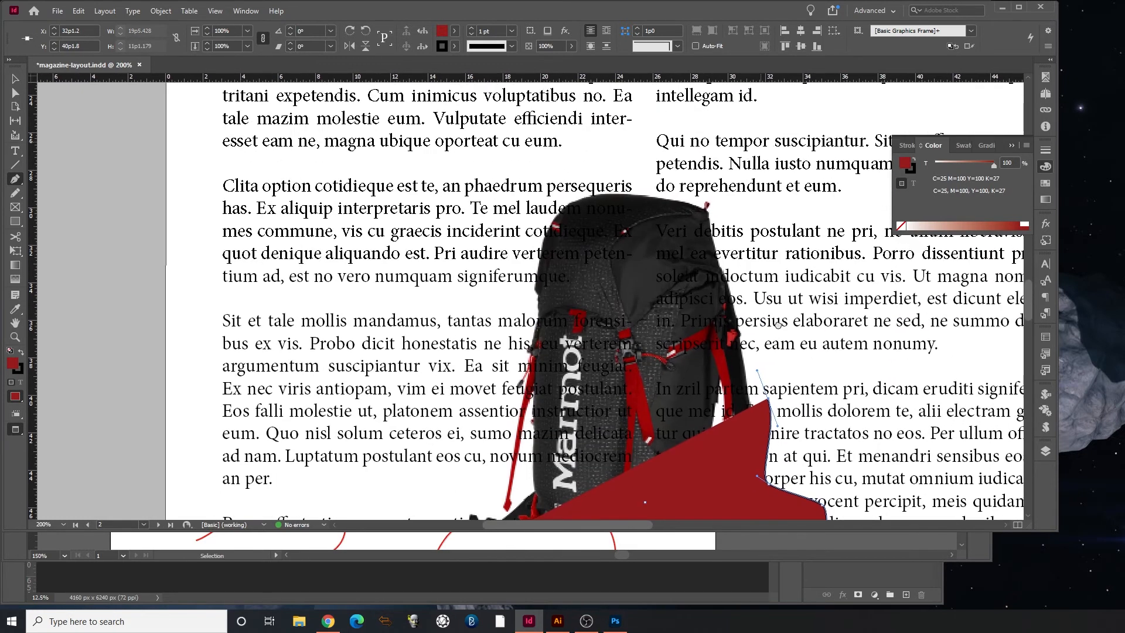
click(735, 259)
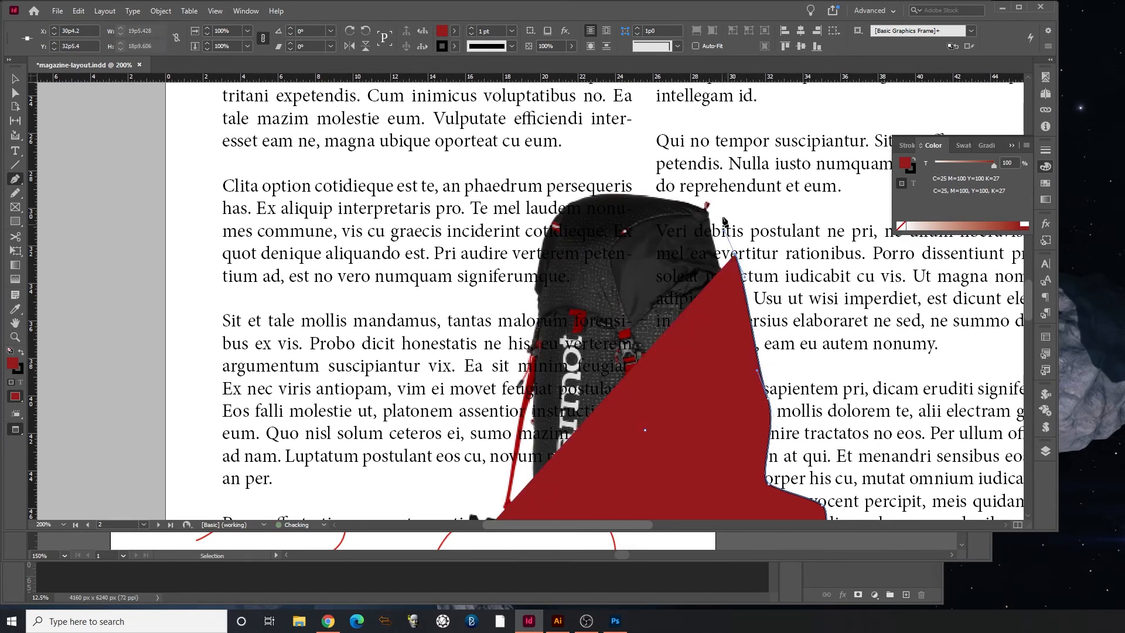
click(717, 189)
click(564, 182)
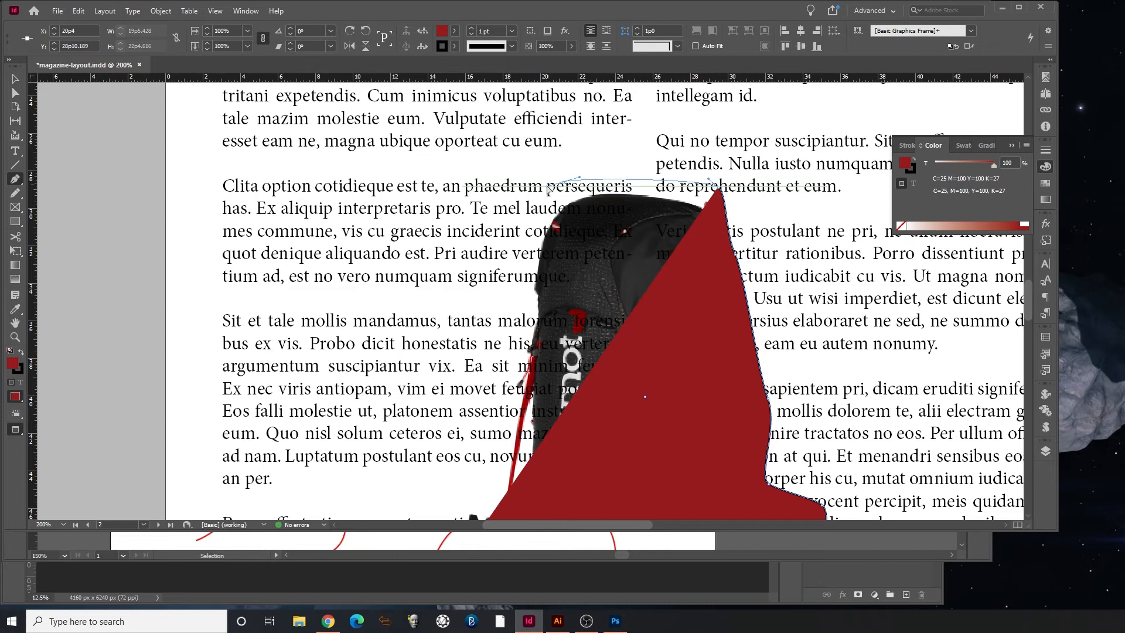
drag(520, 275, 525, 301)
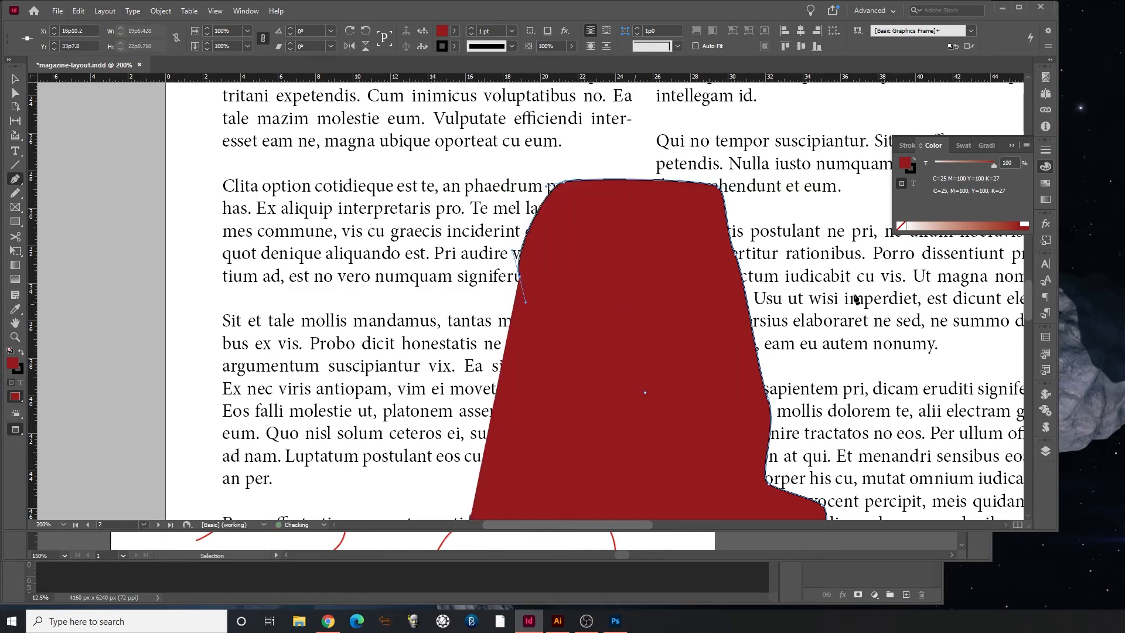
Remove the path's fill and finish the backpack outline down the left side and around the left buckle
click(902, 226)
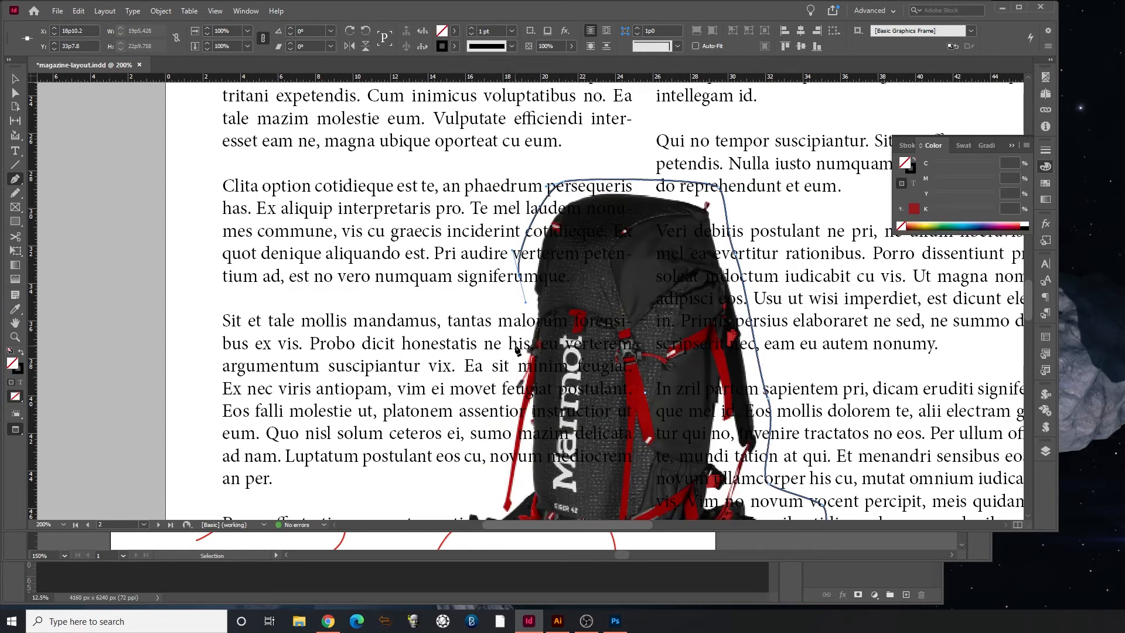
drag(514, 363, 509, 373)
drag(505, 434, 501, 450)
drag(561, 484, 657, 305)
click(587, 342)
drag(586, 342, 552, 396)
click(563, 393)
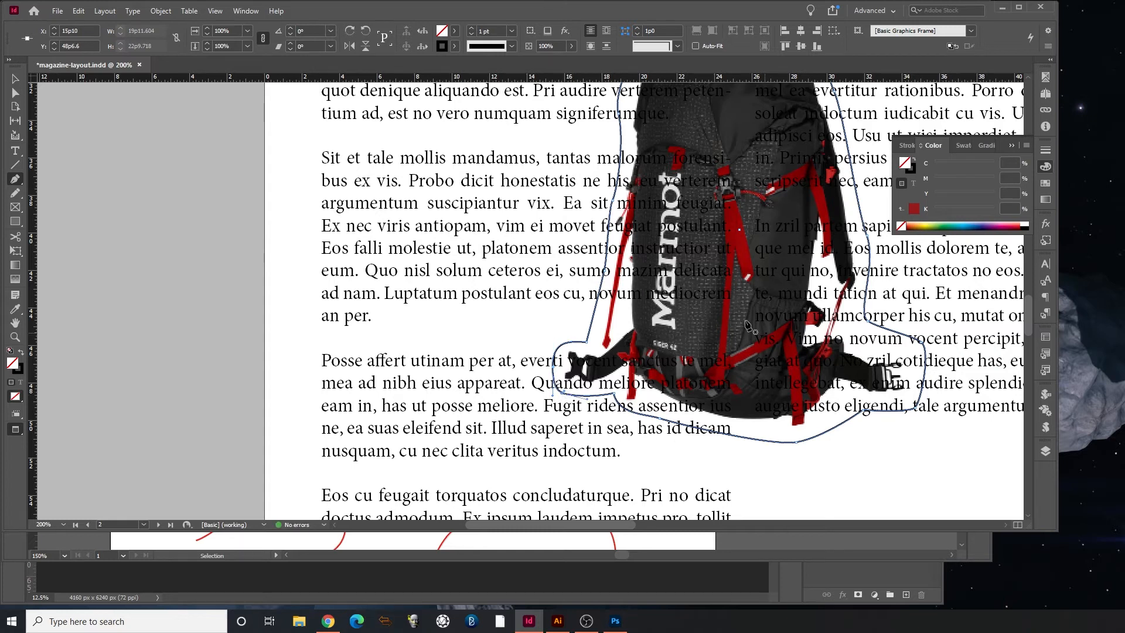
Remove the stroke from the backpack outline by setting it to None
click(912, 171)
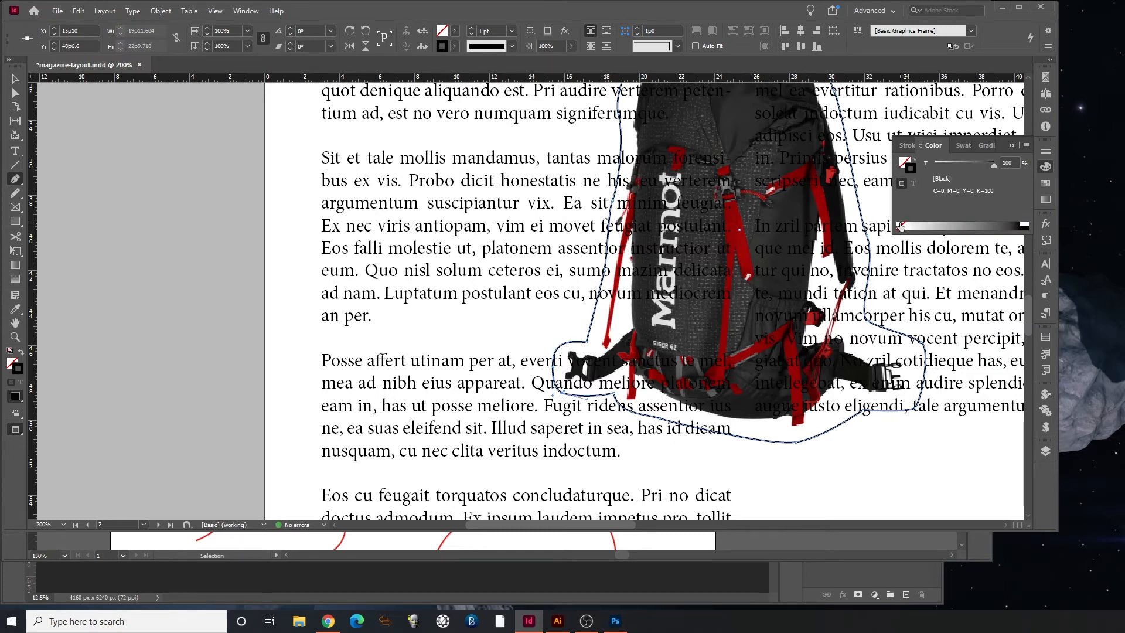
click(902, 226)
key(ctrl+minus)
key(ctrl+minus)
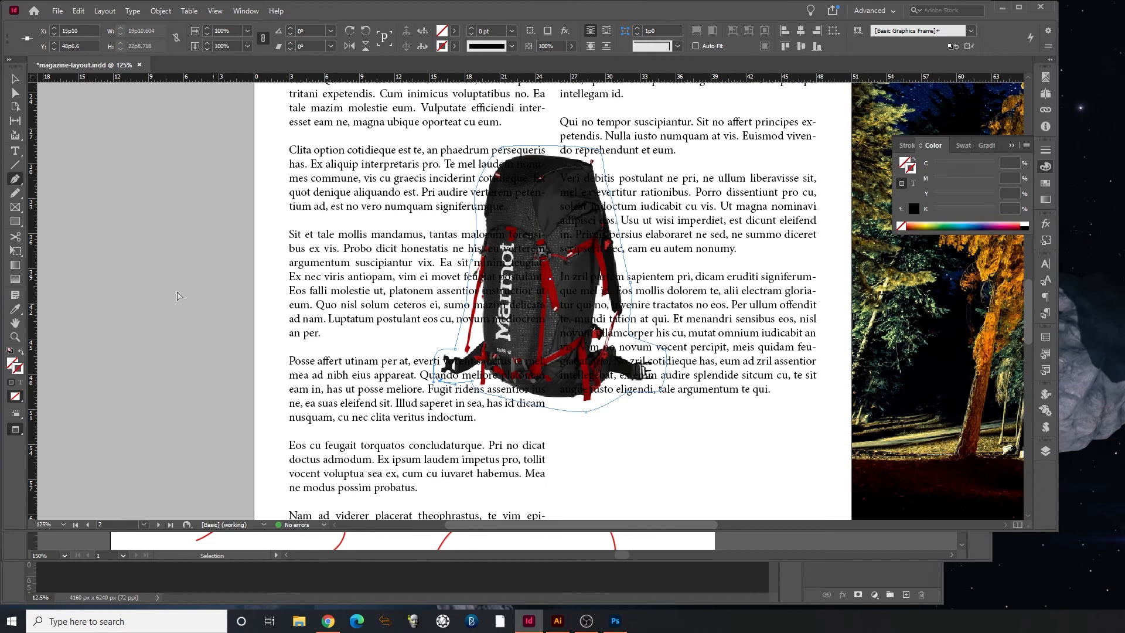
Select the backpack outline together with both body text frames and apply text wrap around the object shape
click(15, 79)
click(347, 165)
drag(211, 105, 683, 145)
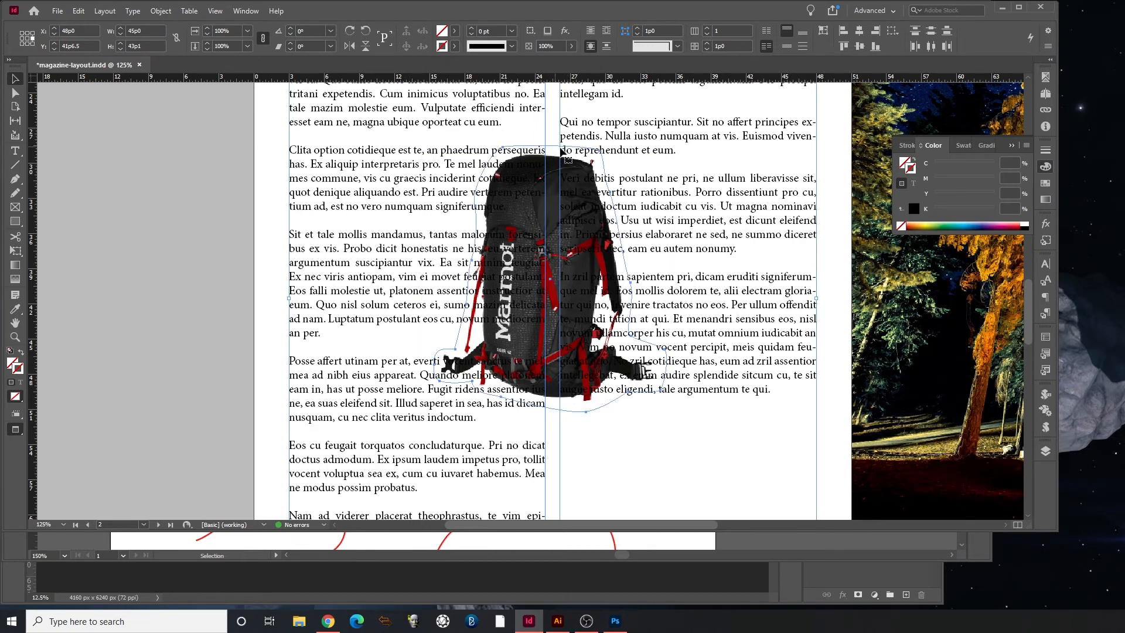
ctrl+alt+click(566, 241)
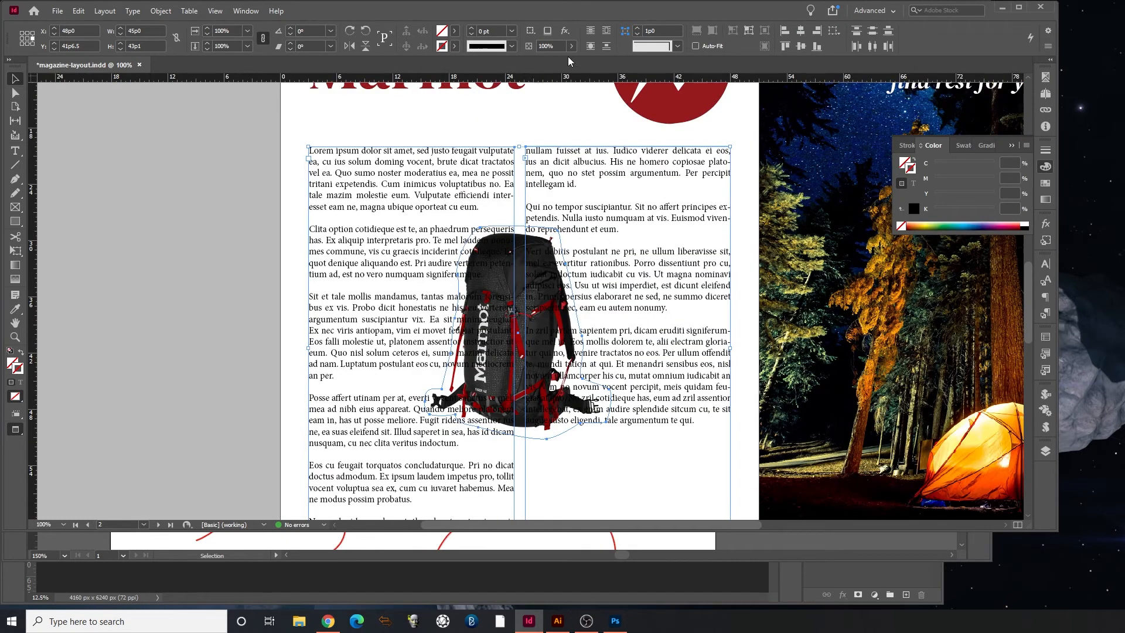
click(591, 46)
scroll(189, 359, down, 3)
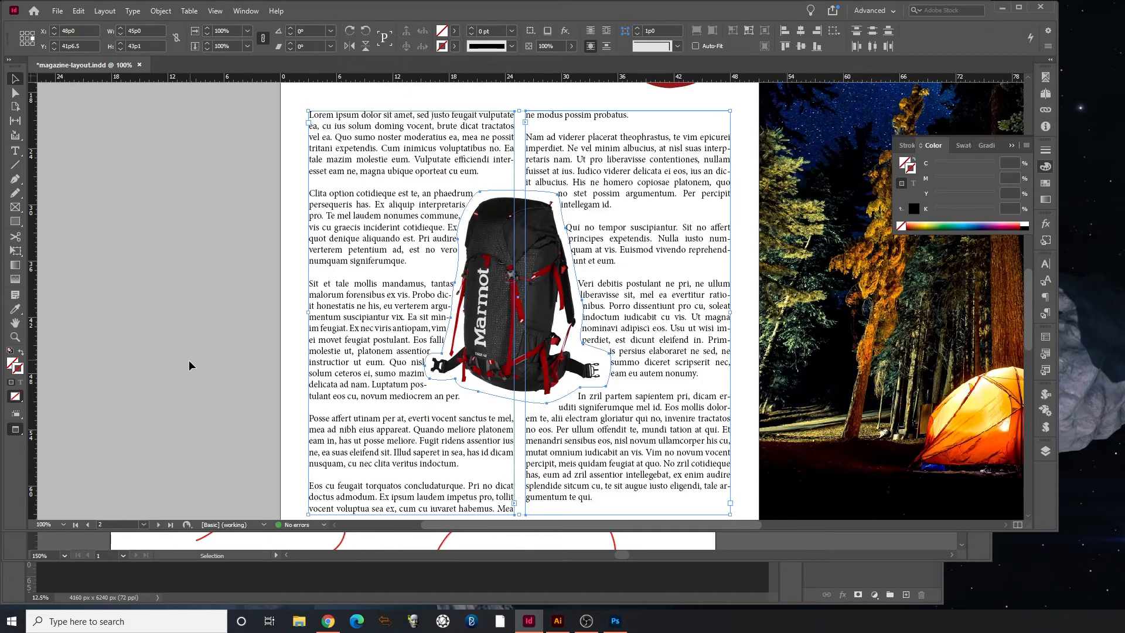
click(166, 345)
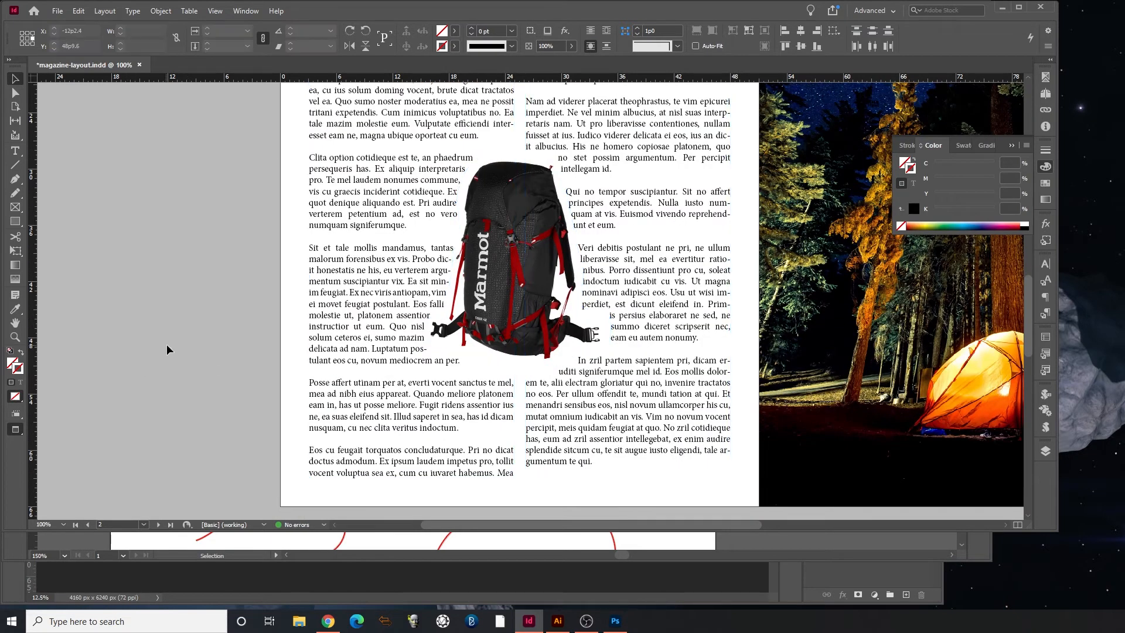
key(ctrl+minus)
drag(551, 299, 476, 336)
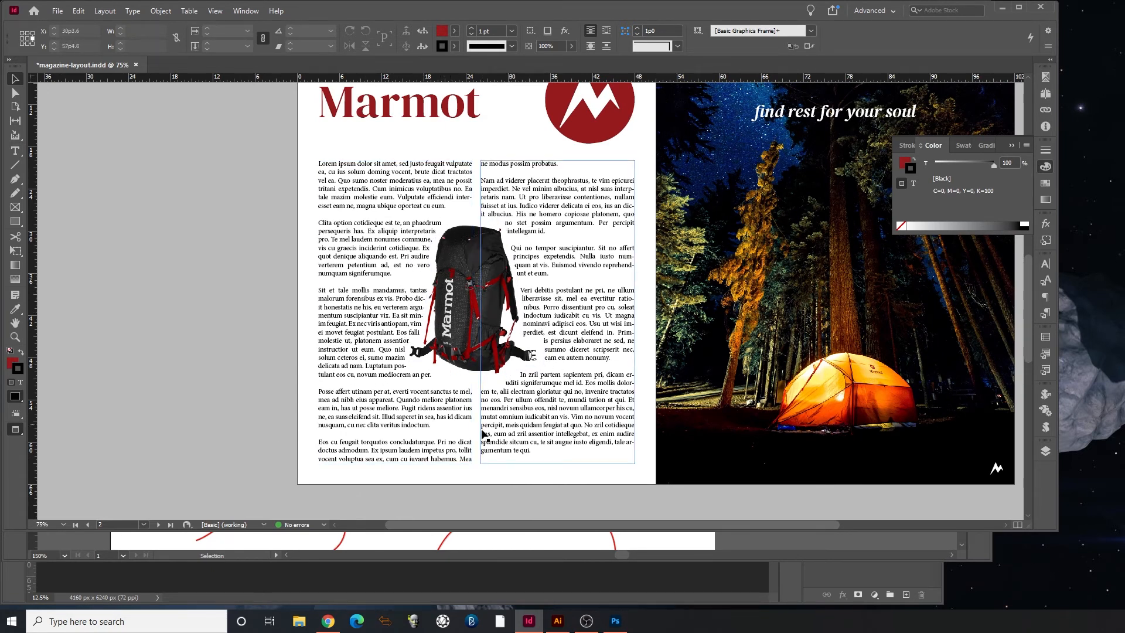
drag(231, 375, 152, 402)
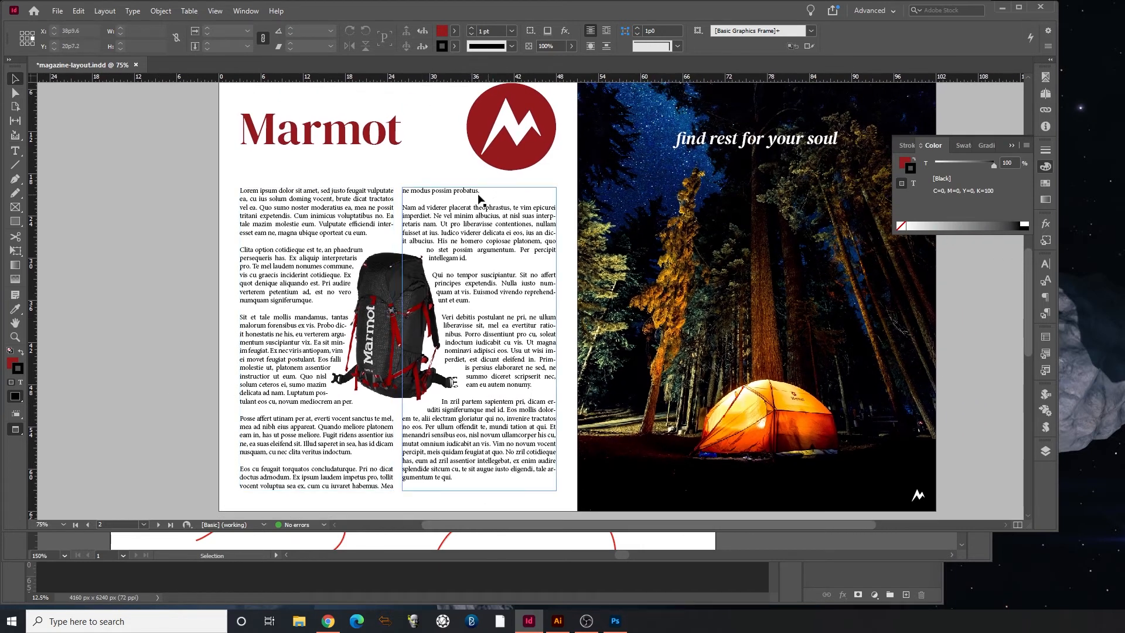
Extend the first column's text frame downward to about 44p3.6 tall and delete the blank line starting the second column
click(280, 441)
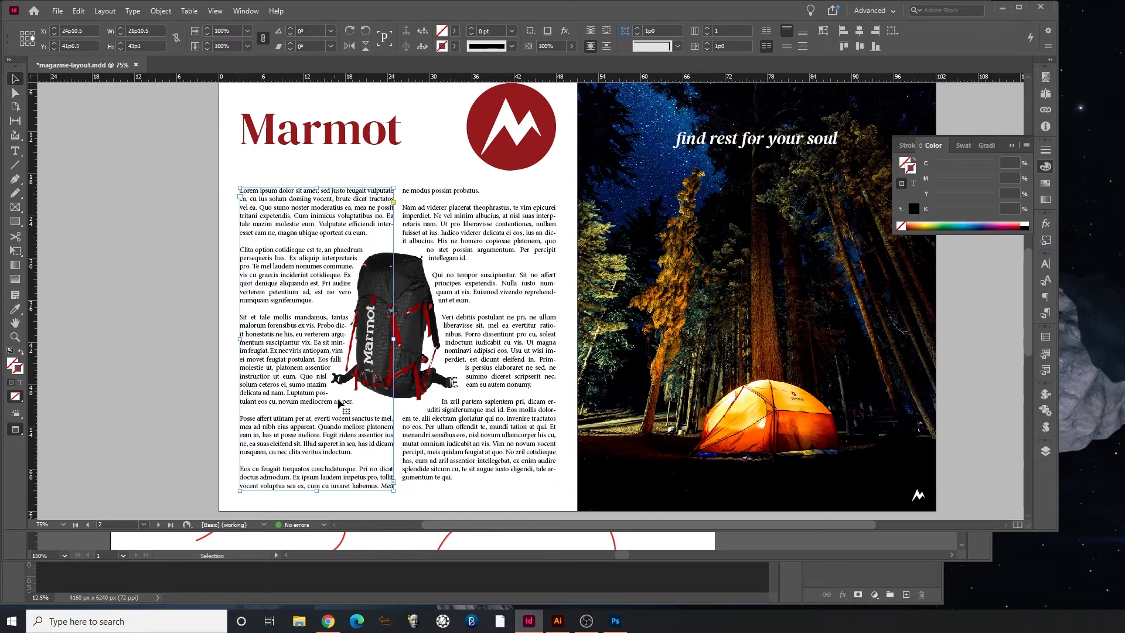
drag(316, 490, 321, 500)
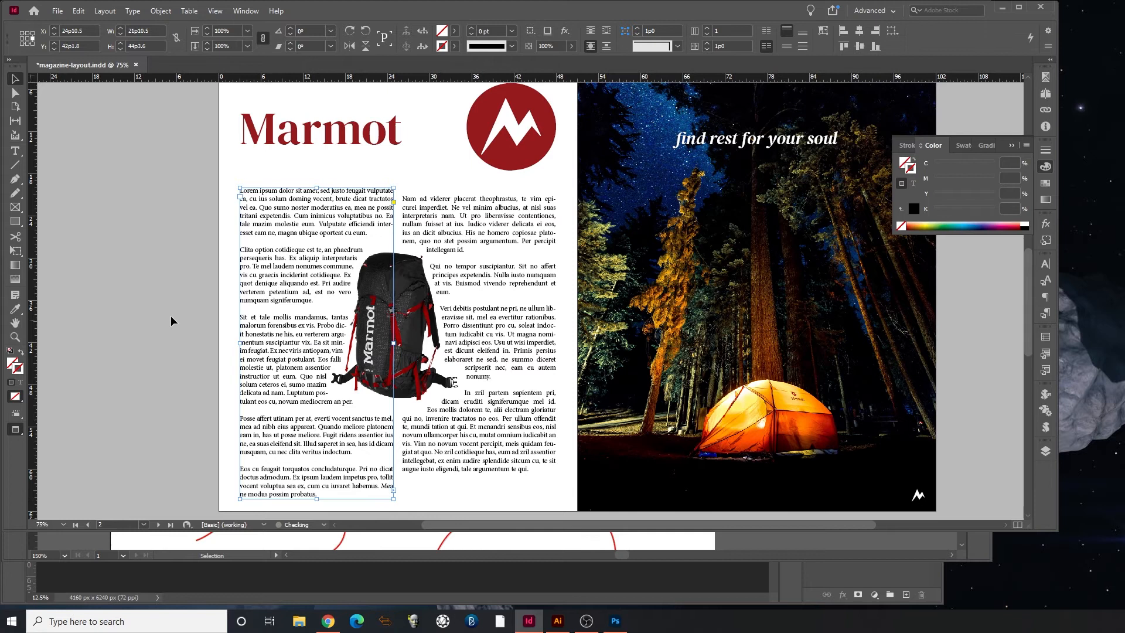
click(432, 189)
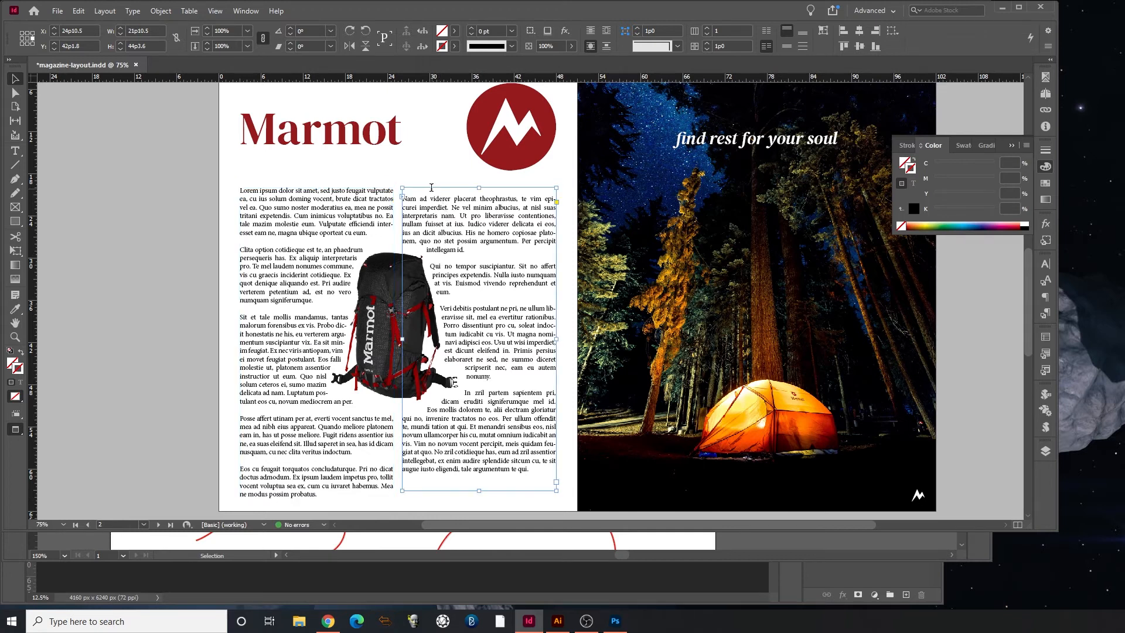
double_click(433, 189)
key(Delete)
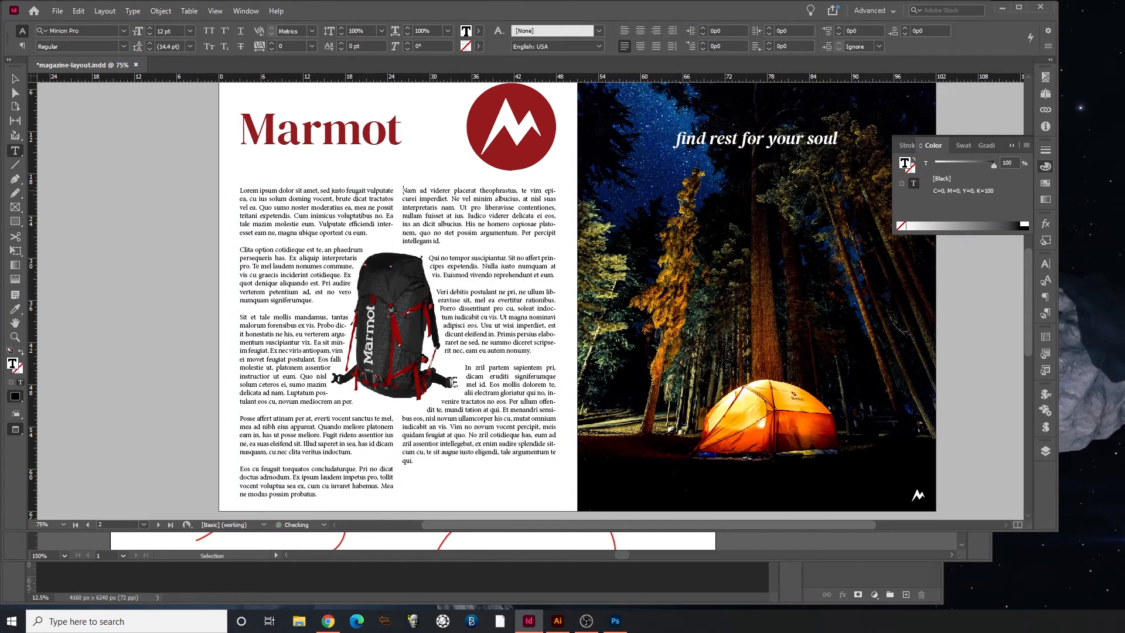
click(16, 79)
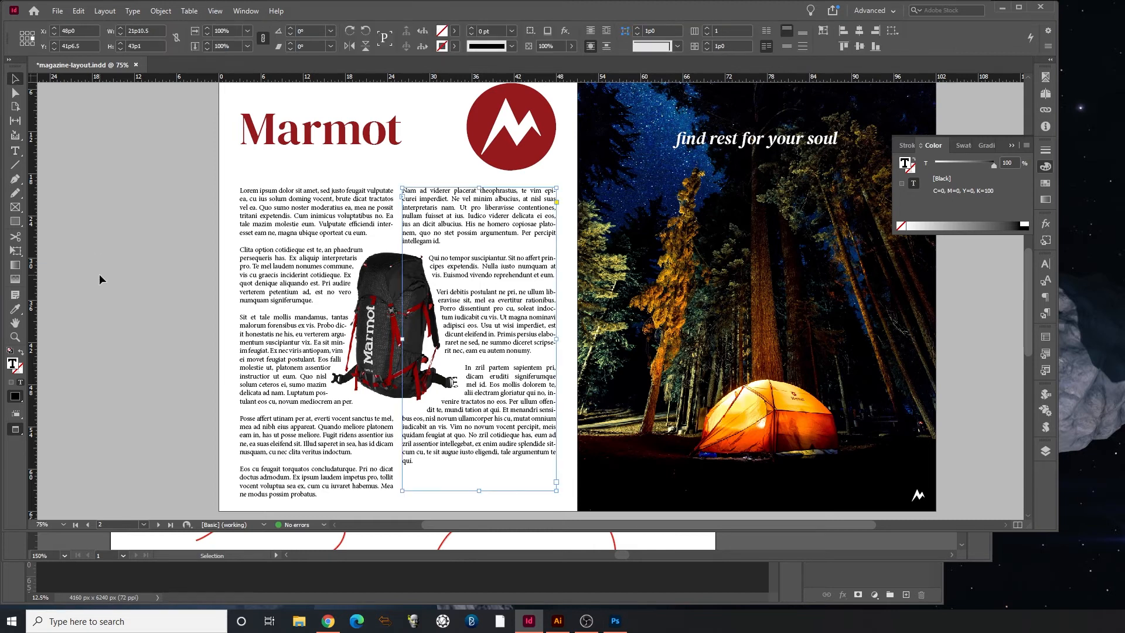
Shorten the first column's text frame to about 42p1.2 tall so its last lines flow into the second column, and review the spread
click(135, 252)
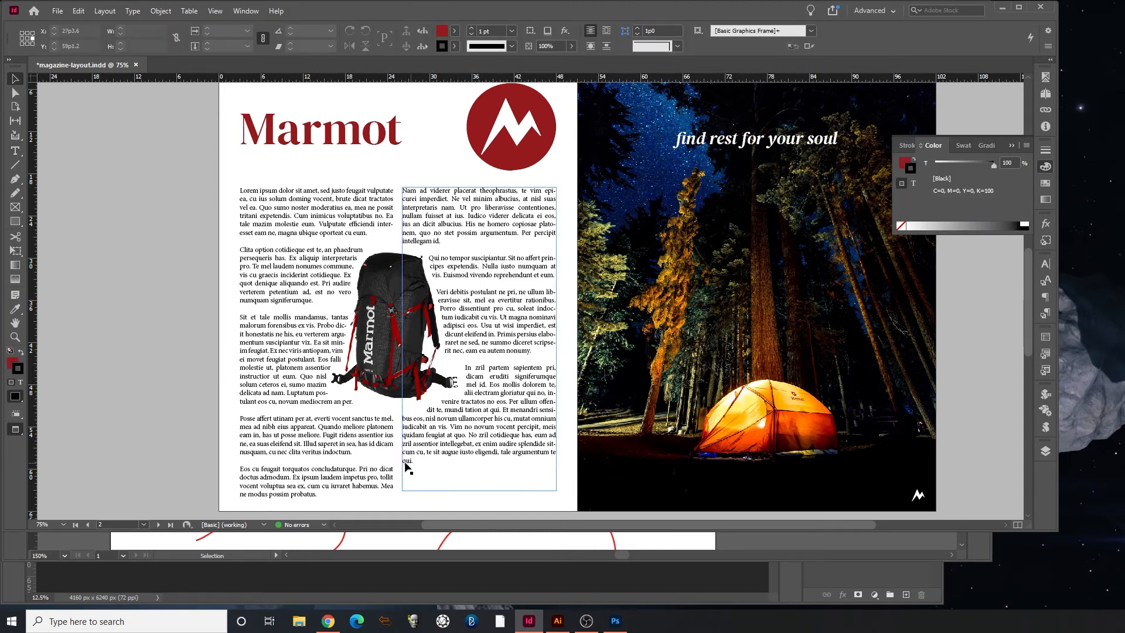
click(316, 434)
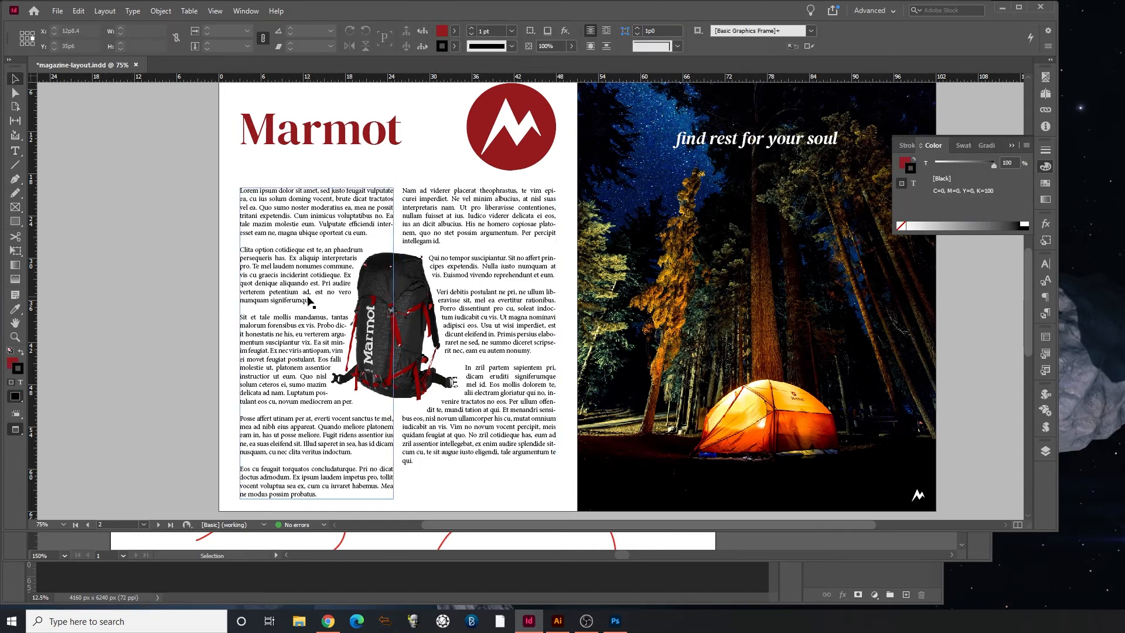
drag(316, 499, 316, 484)
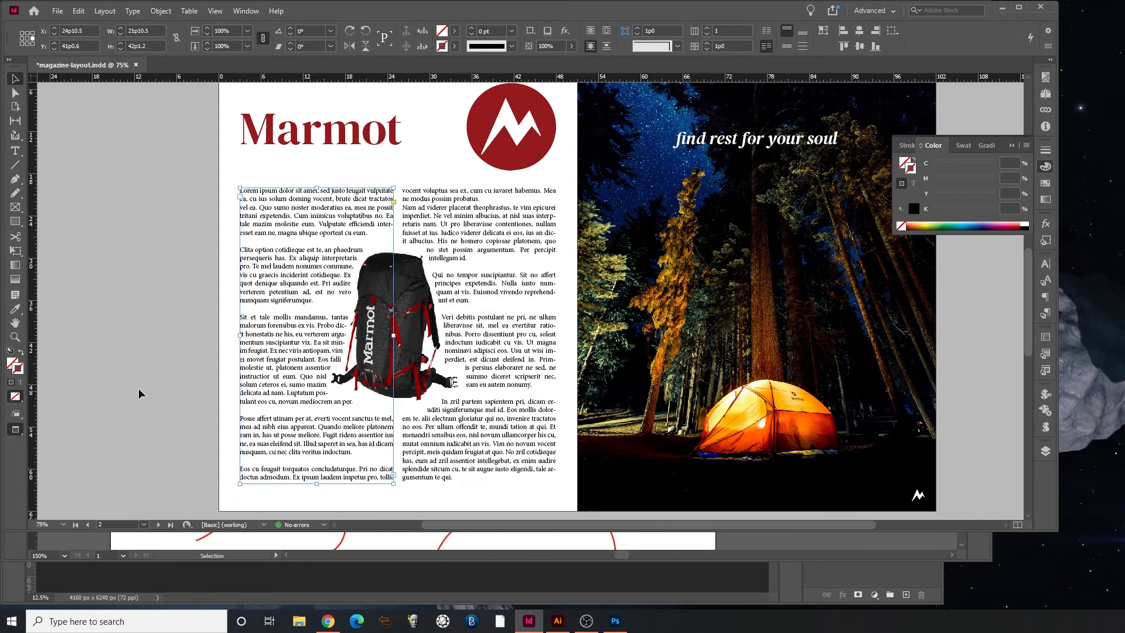
click(153, 343)
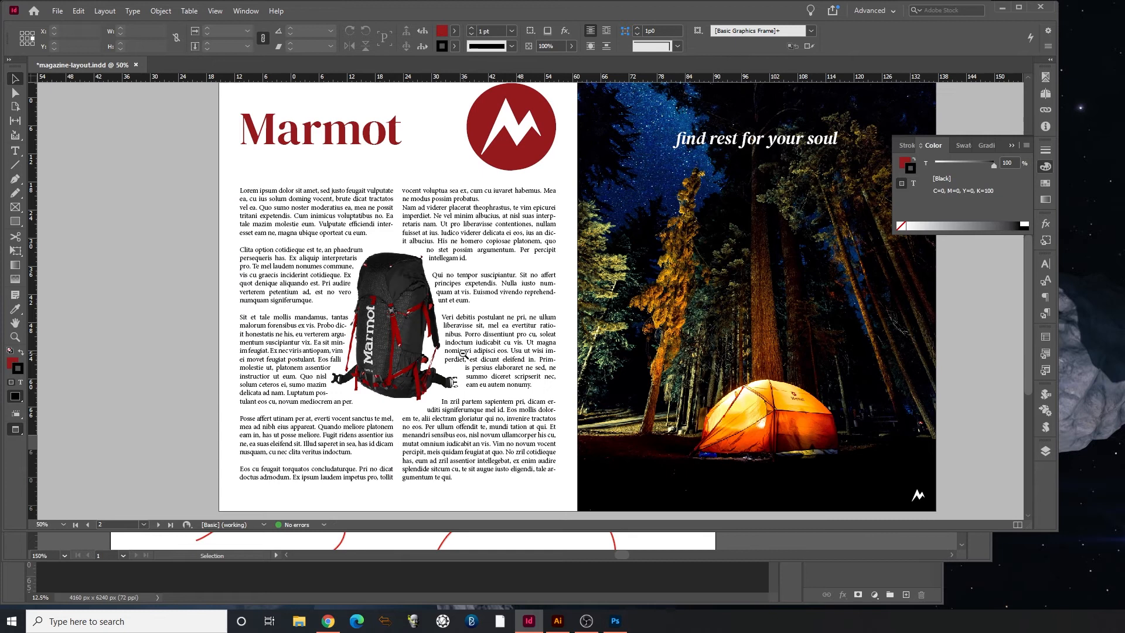
key(ctrl+minus)
scroll(477, 308, up, 1)
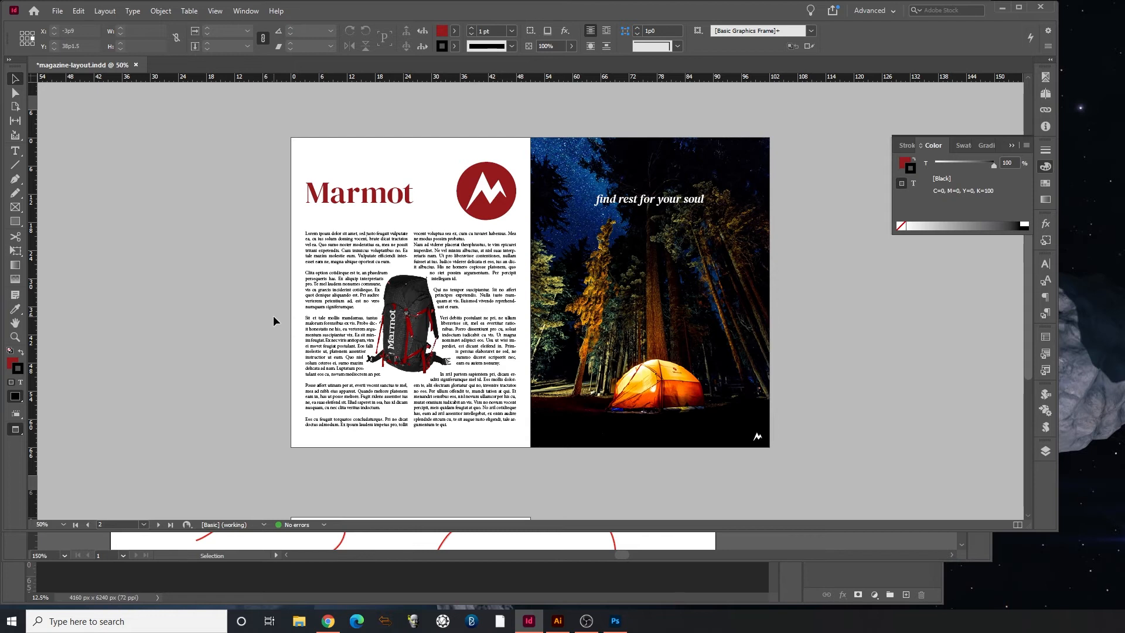
click(409, 280)
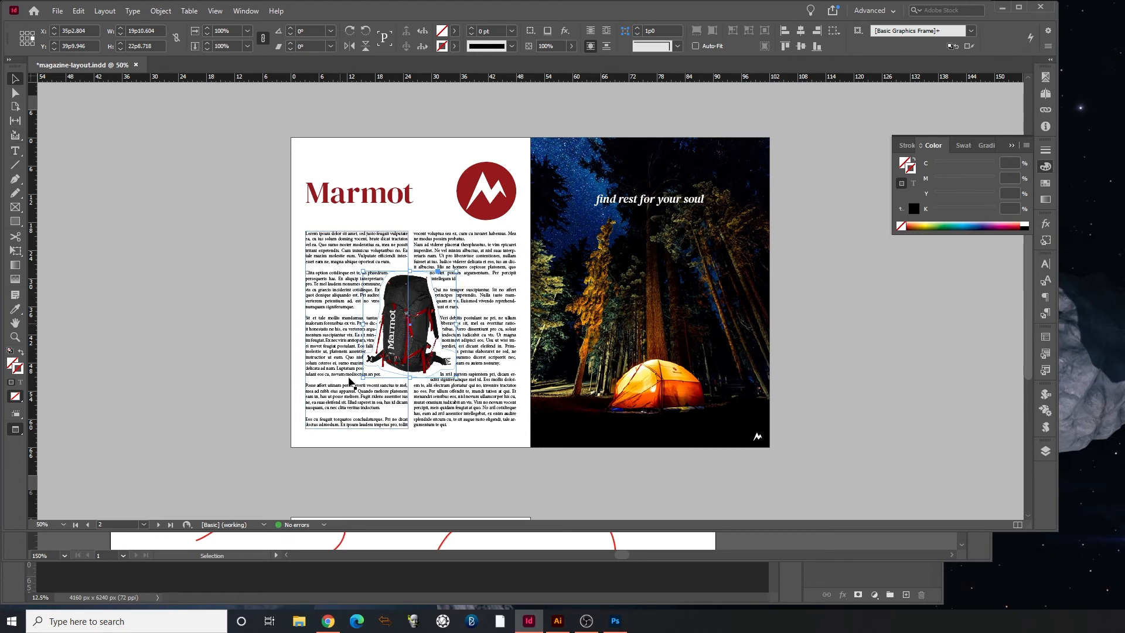
click(844, 364)
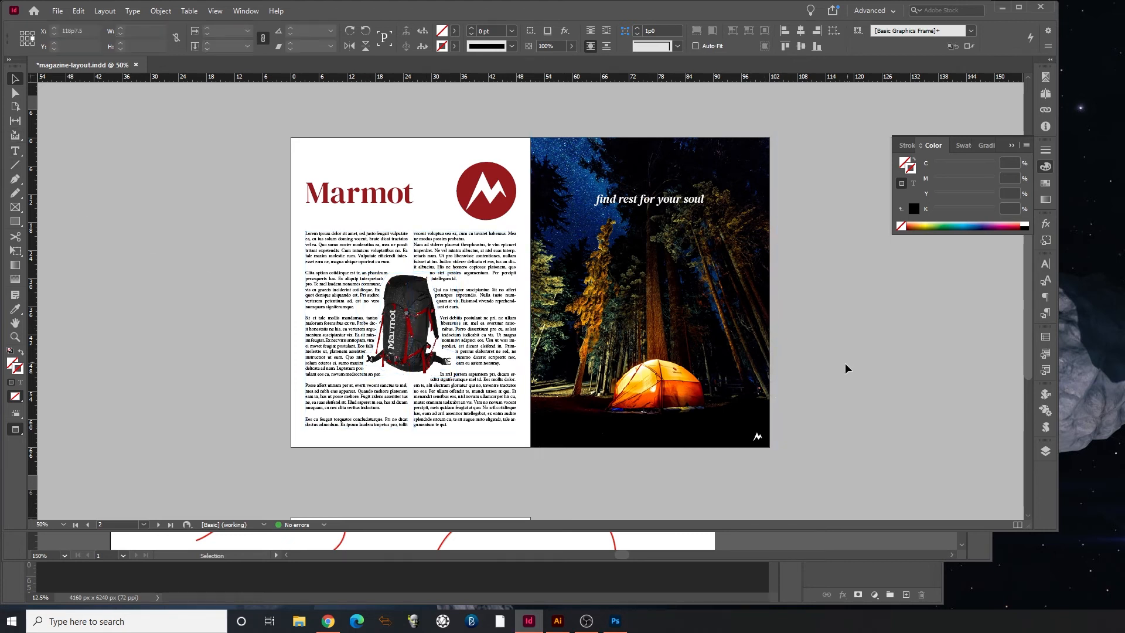
Switch to Photoshop with the microphone-clipped.psd image open
click(725, 585)
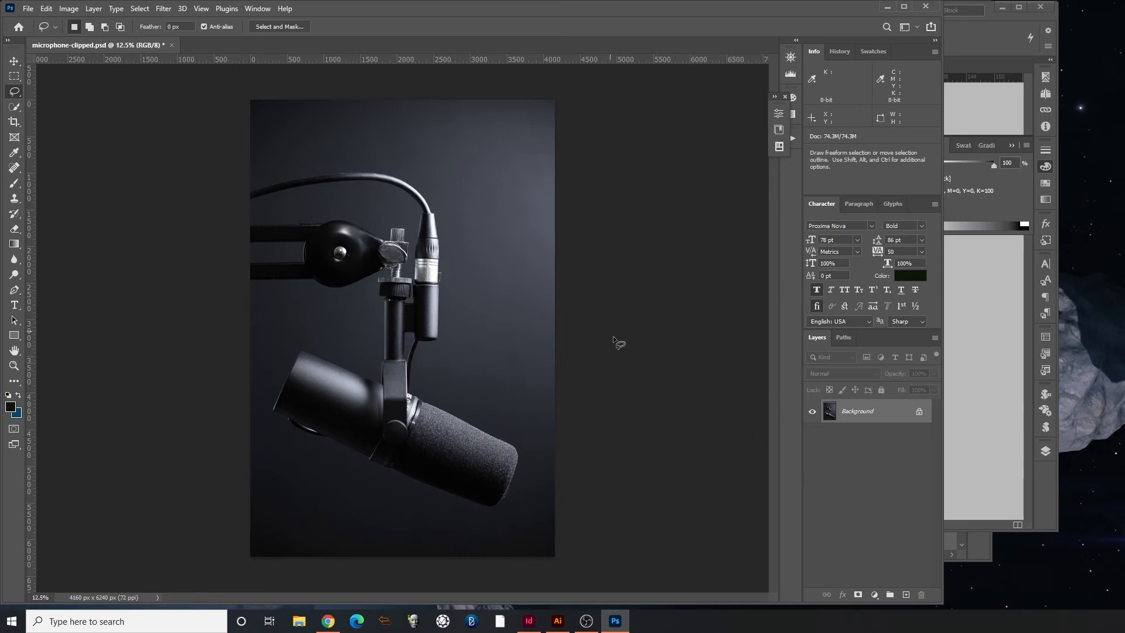
click(138, 9)
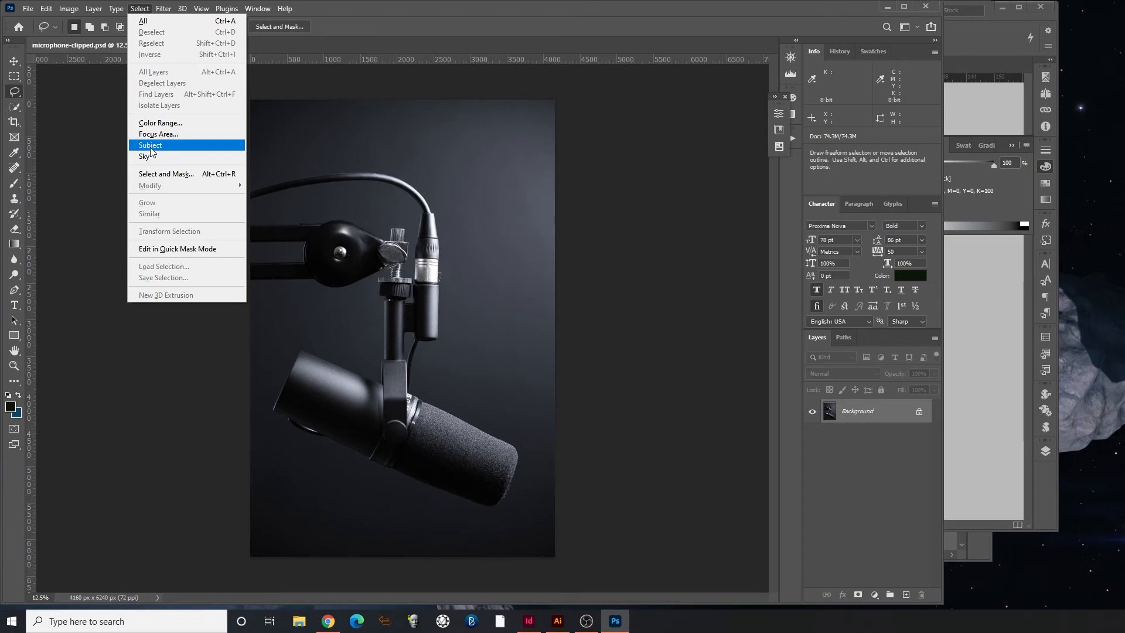
click(330, 622)
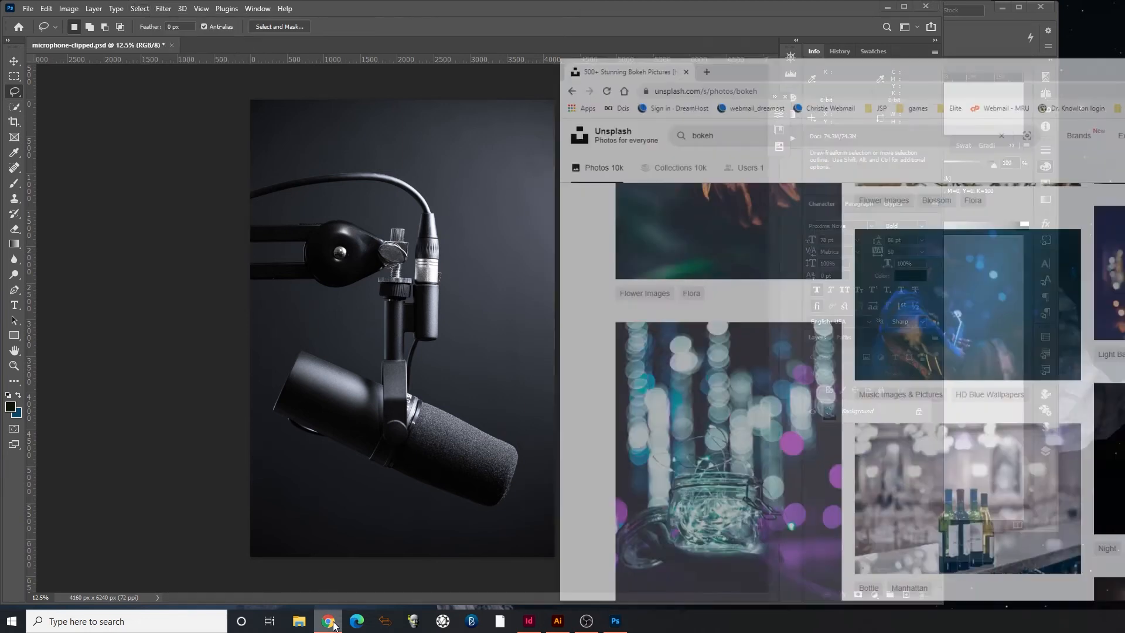
click(331, 623)
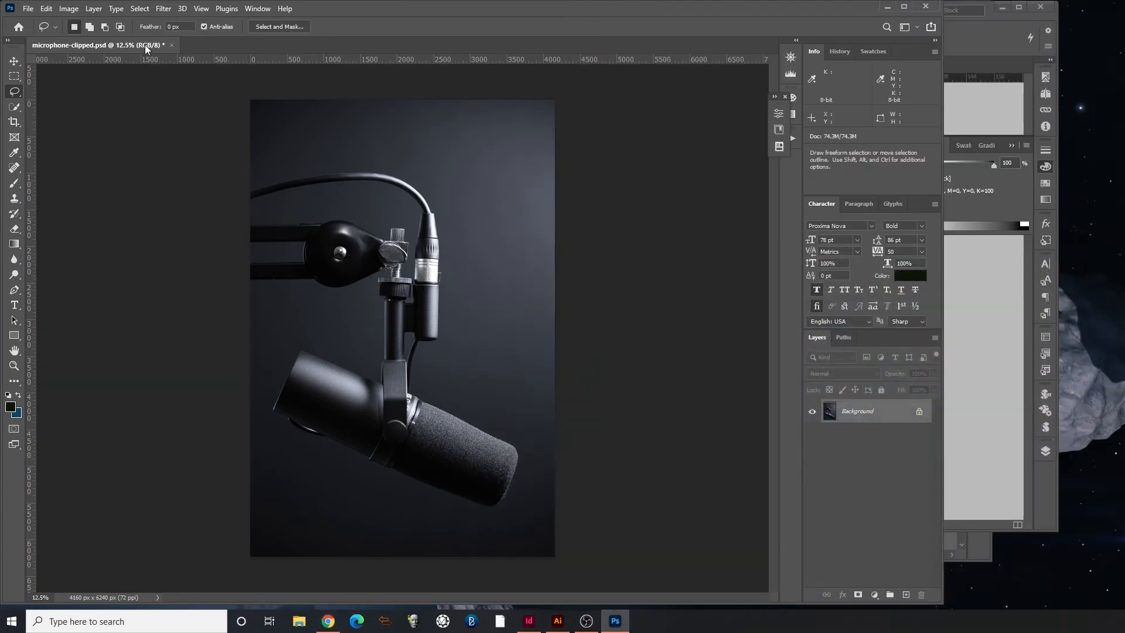
Select the microphone with Select Subject and add the missed part of its body with the Quick Selection tool
click(139, 8)
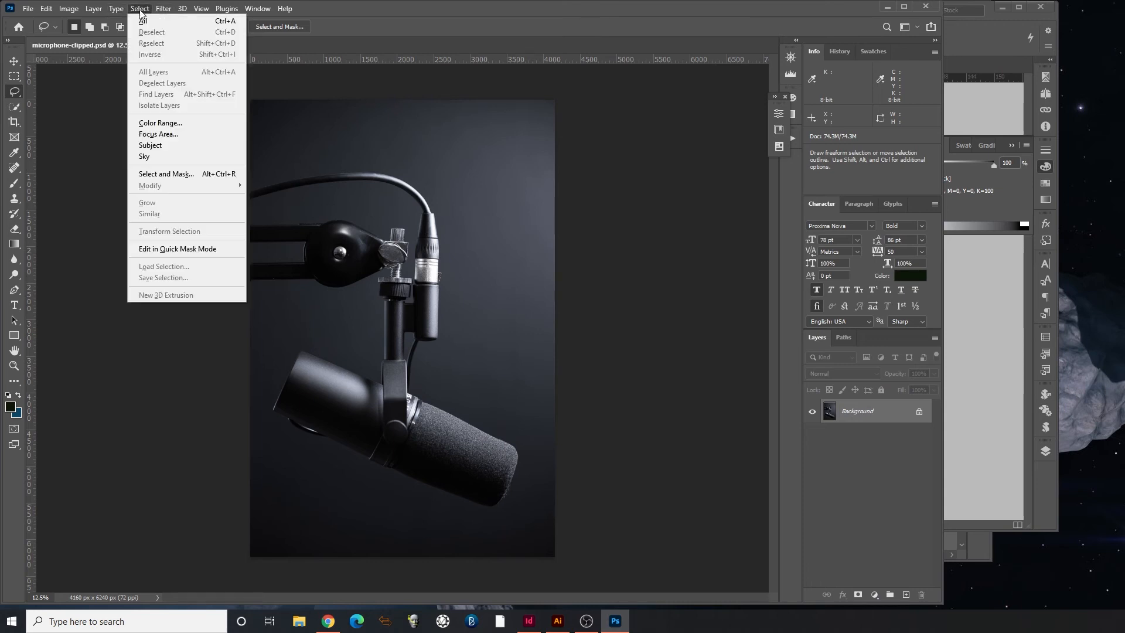
click(150, 145)
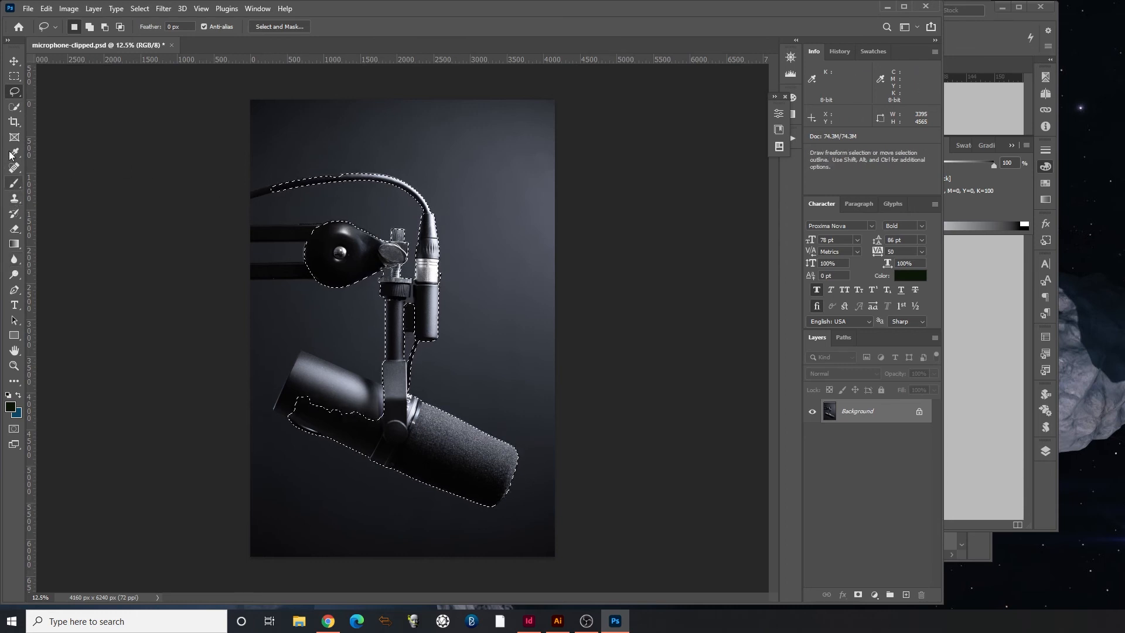
click(14, 107)
mouse_move(332, 405)
mouse_down()
mouse_move(314, 372)
mouse_move(390, 404)
mouse_move(373, 408)
mouse_move(337, 376)
mouse_up()
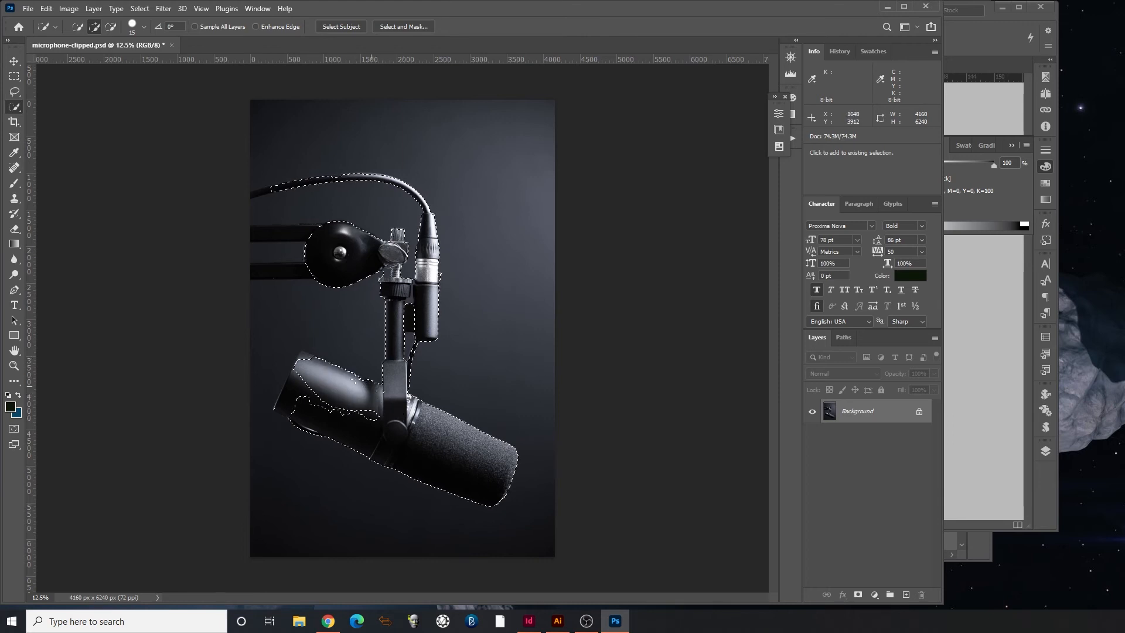
mouse_move(313, 359)
mouse_down()
mouse_move(281, 404)
mouse_move(324, 416)
mouse_move(302, 356)
mouse_up()
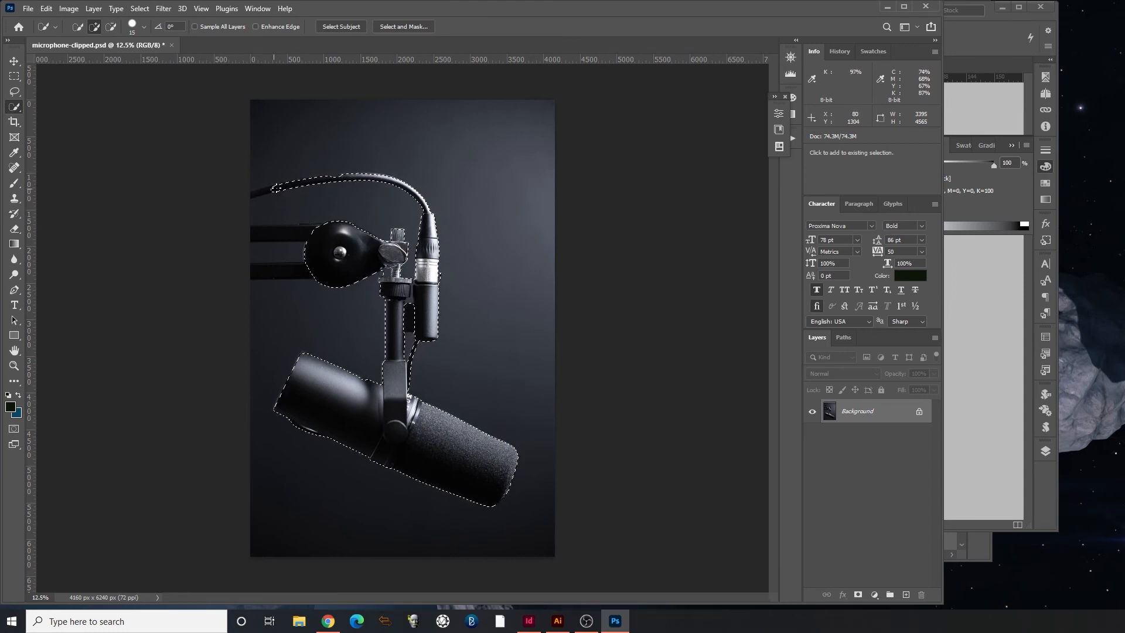
Examine the automatic selection's edges up close along the cable and beside the metal connector
drag(336, 172, 435, 220)
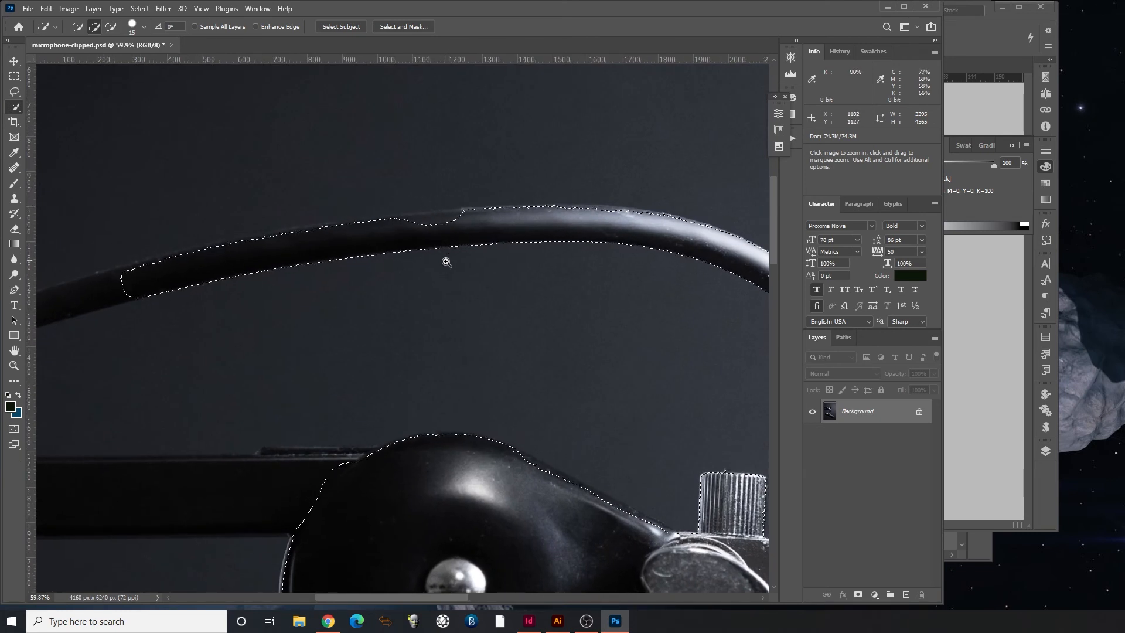
alt+click(488, 314)
alt+click(488, 314)
alt+click(488, 314)
alt+click(488, 313)
alt+click(488, 313)
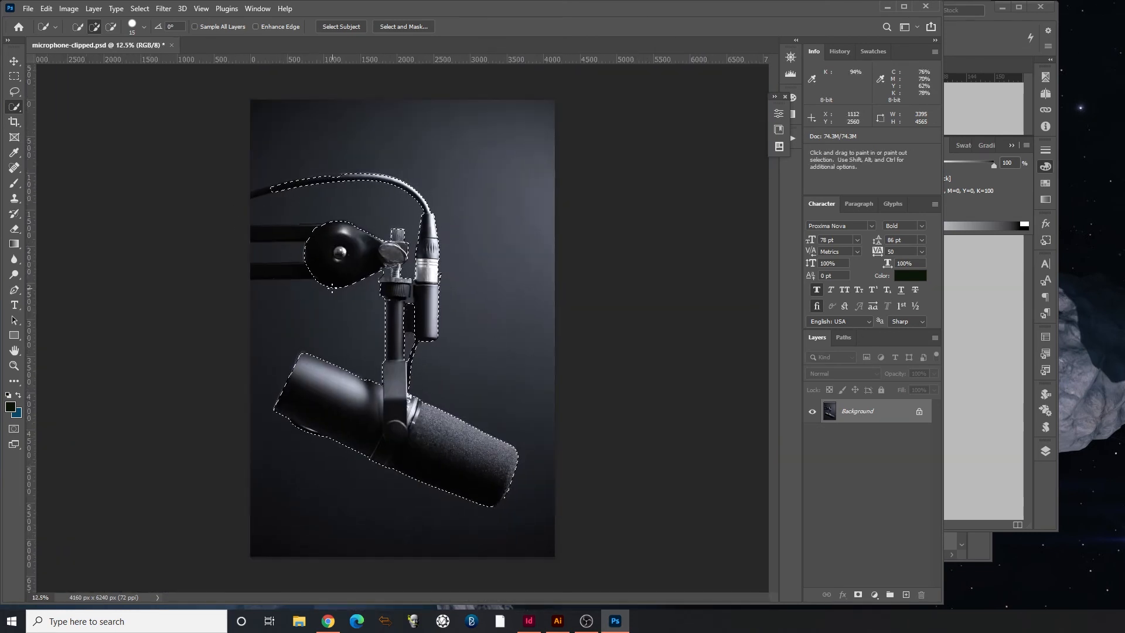
drag(447, 269, 566, 291)
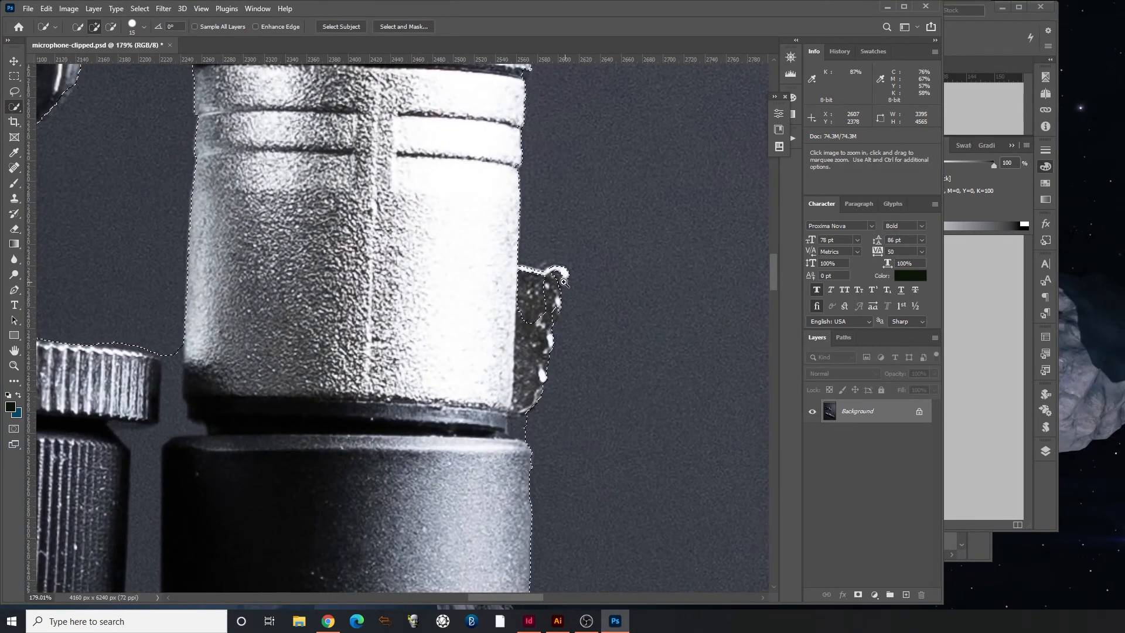
alt+click(419, 359)
alt+click(419, 359)
alt+click(420, 359)
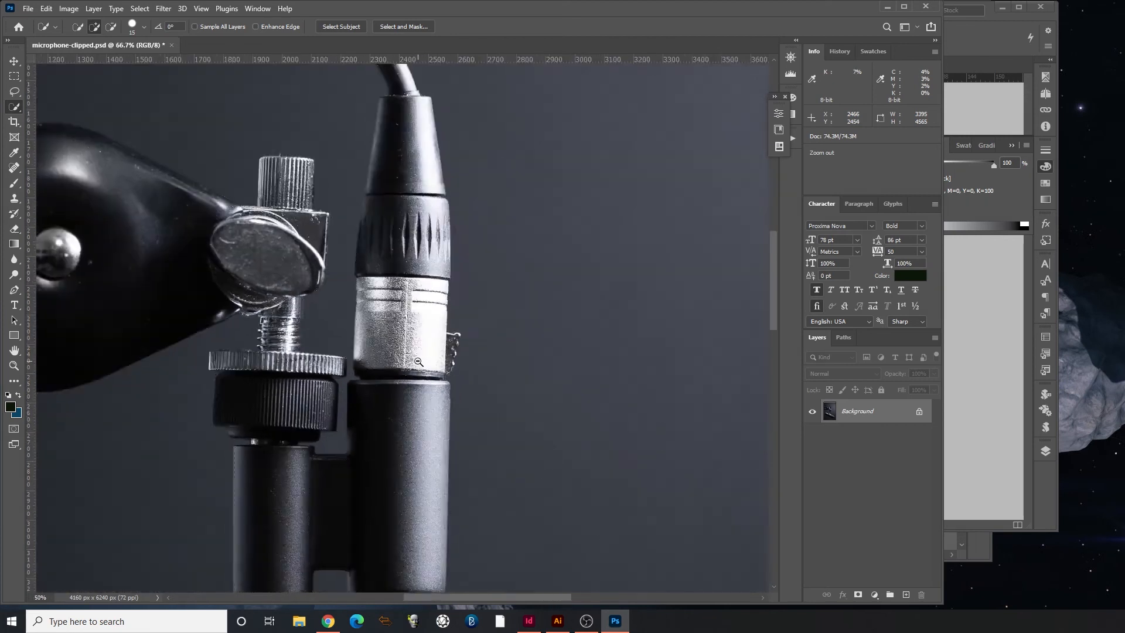
alt+click(419, 359)
alt+click(419, 358)
alt+click(419, 359)
alt+click(418, 361)
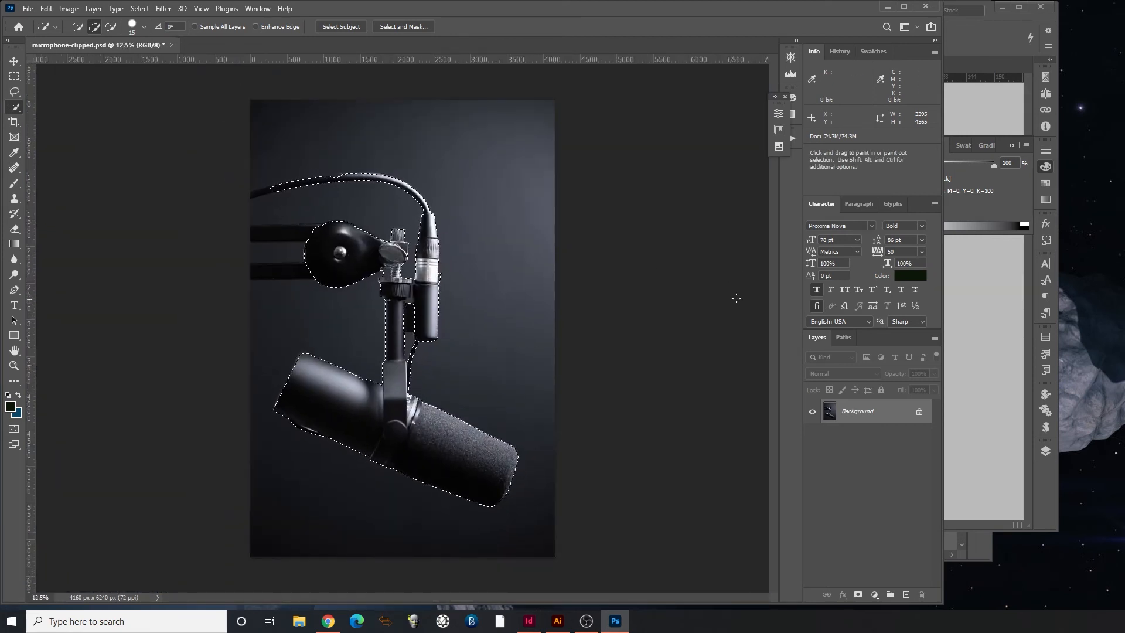
Deselect the microphone and display the saved path named clipping
key(ctrl+d)
click(847, 337)
click(830, 363)
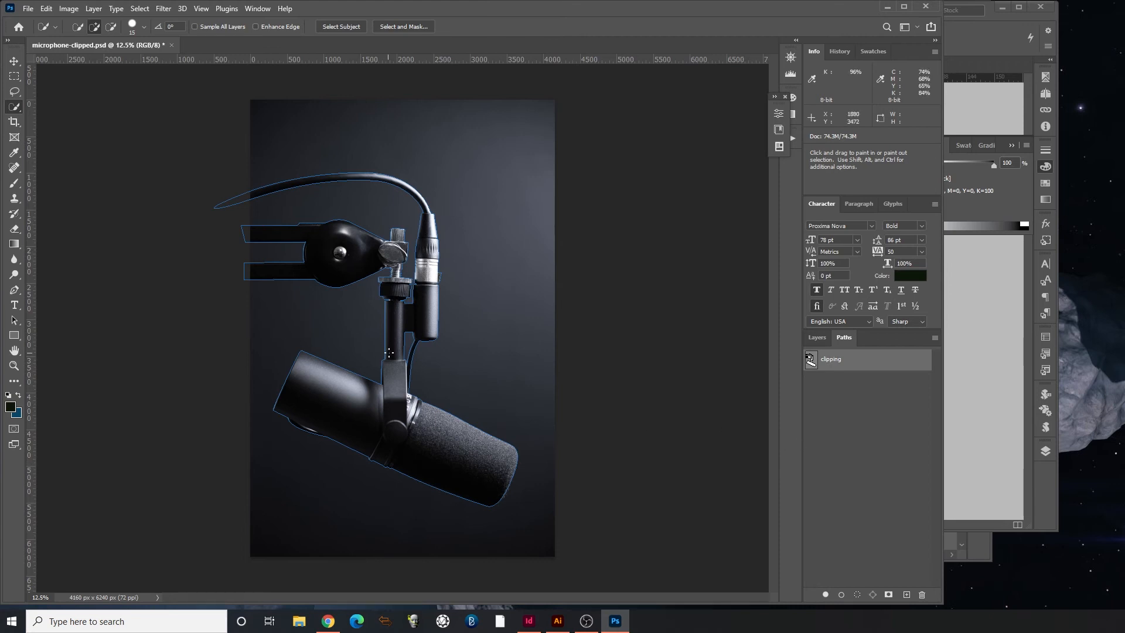
Inspect the clipping path along the cable down to the threaded screw and move one anchor outward on the thread's right edge
drag(267, 165, 359, 227)
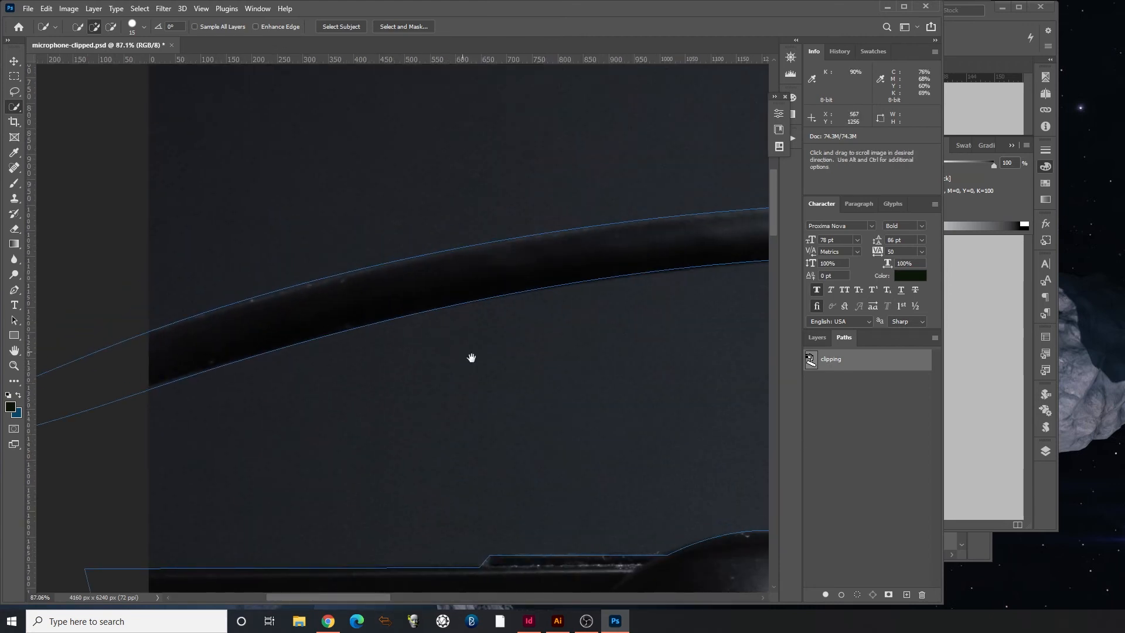
drag(590, 374, 246, 339)
drag(562, 342, 215, 192)
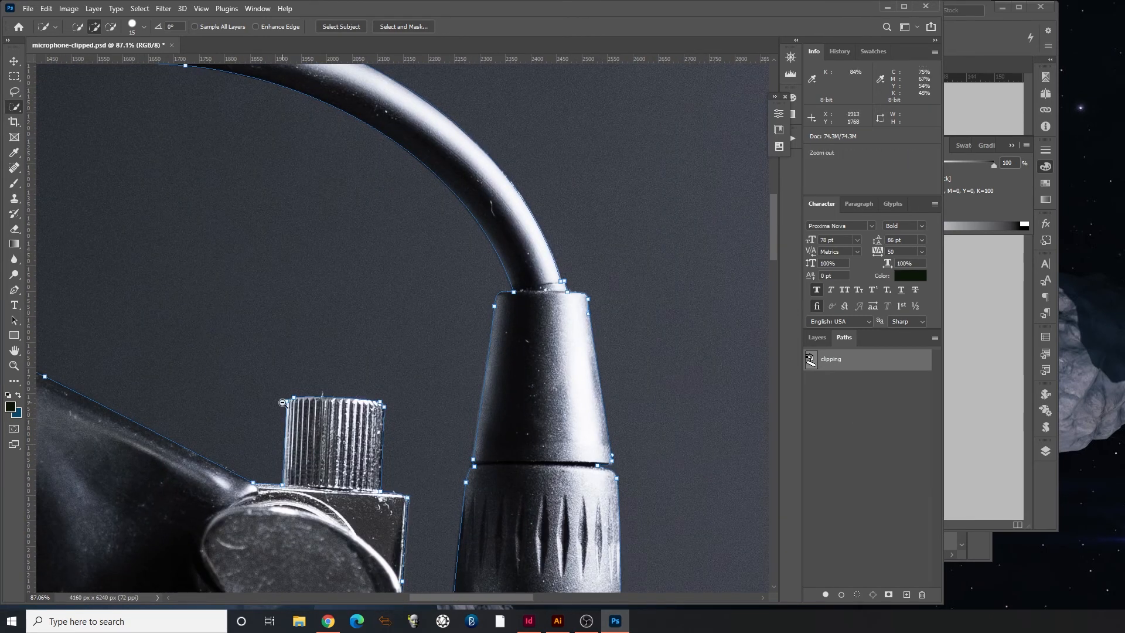
alt+click(283, 403)
alt+click(283, 403)
drag(319, 579, 470, 267)
ctrl+click(470, 267)
ctrl+click(470, 268)
ctrl+click(470, 267)
ctrl+click(470, 267)
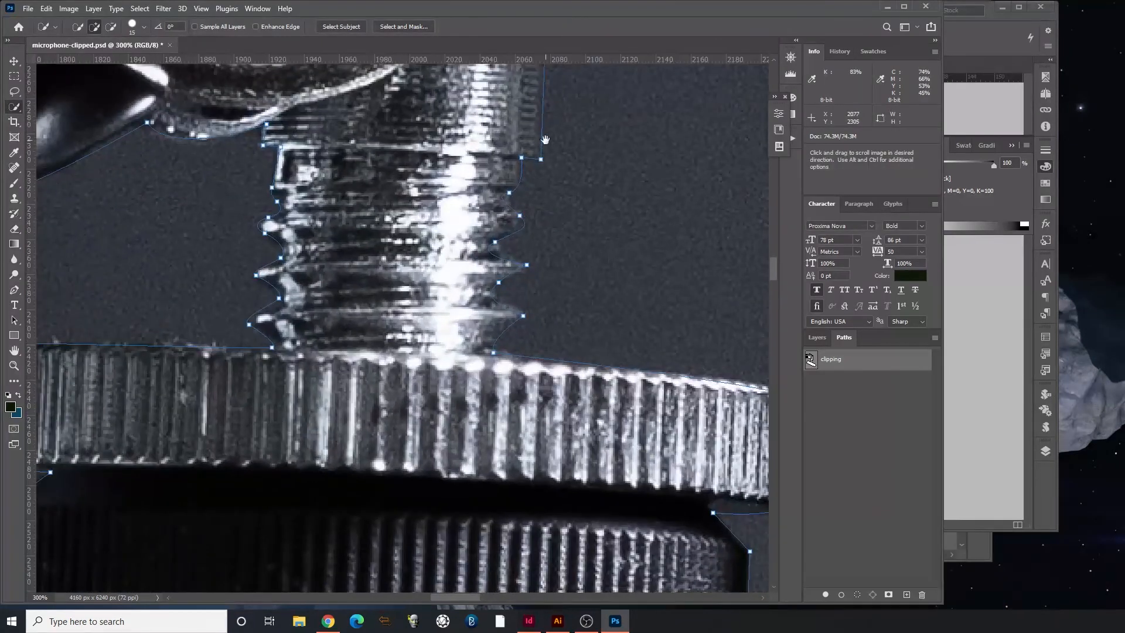
click(510, 193)
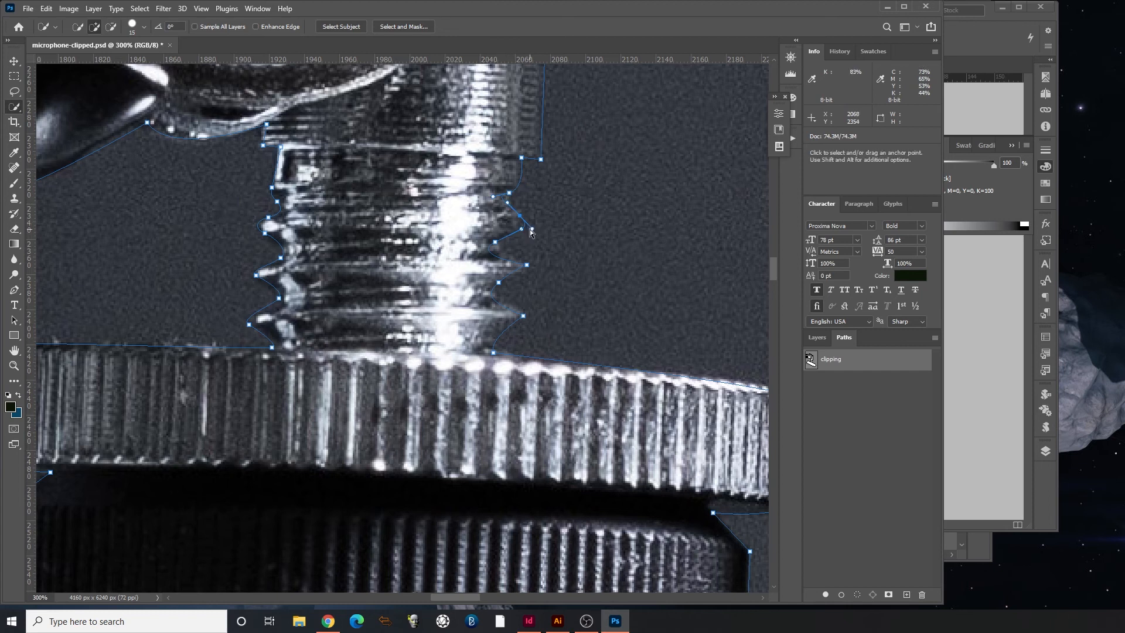
Select anchor points on the mount arm and cable to examine their curve handles and how the path follows the microphone
ctrl+alt+click(405, 315)
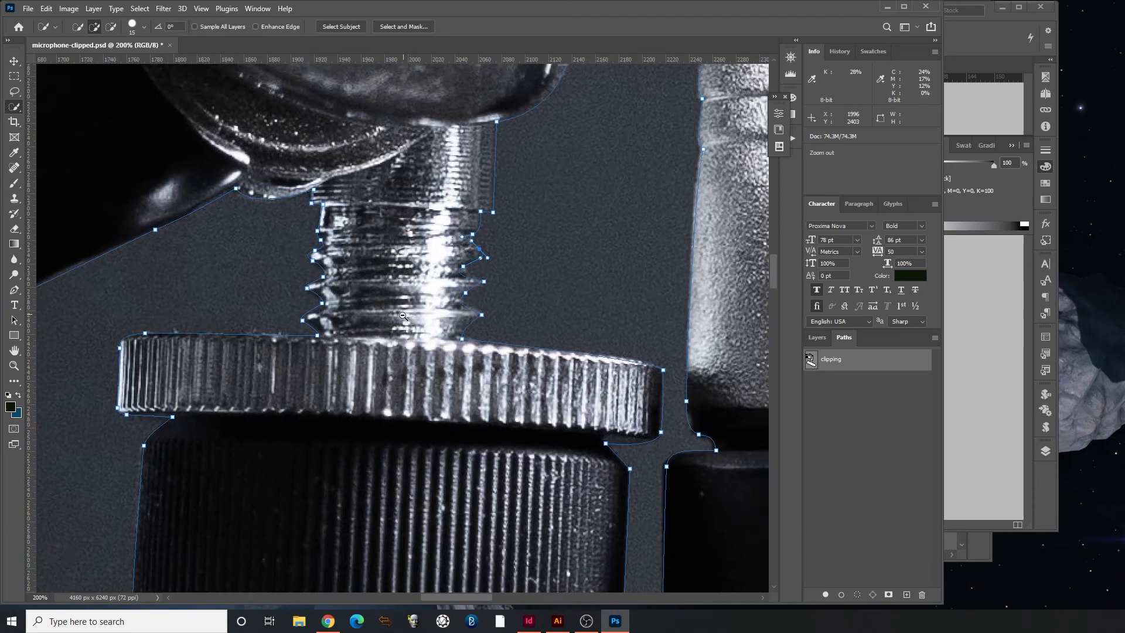
ctrl+alt+click(405, 315)
ctrl+alt+click(405, 315)
ctrl+alt+click(405, 314)
ctrl+alt+click(374, 345)
drag(247, 317, 636, 366)
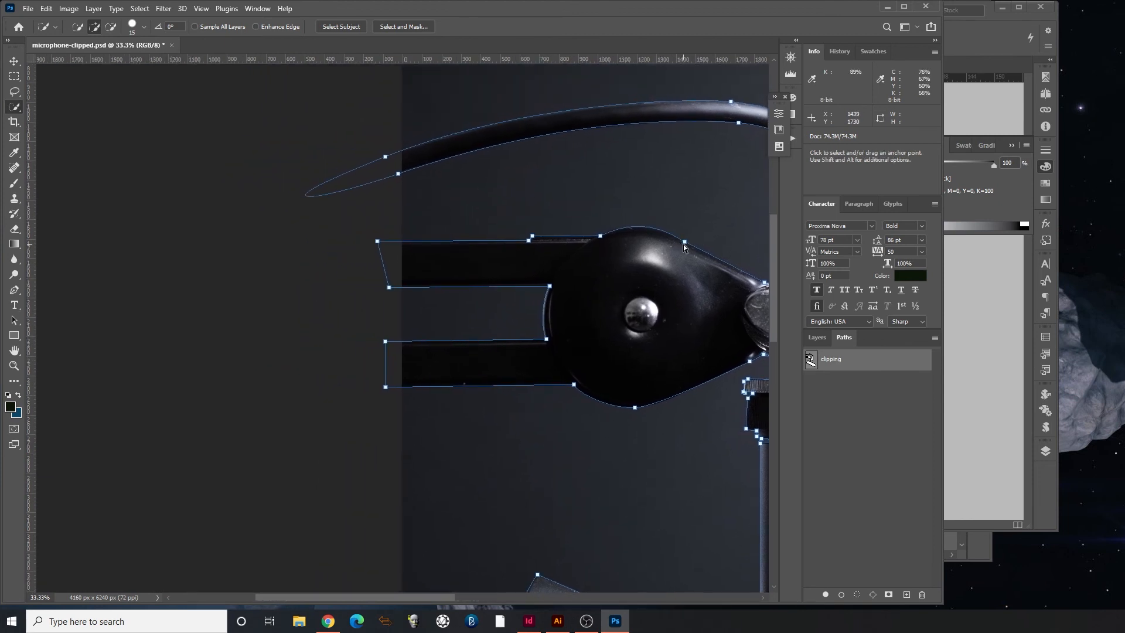
ctrl+click(660, 252)
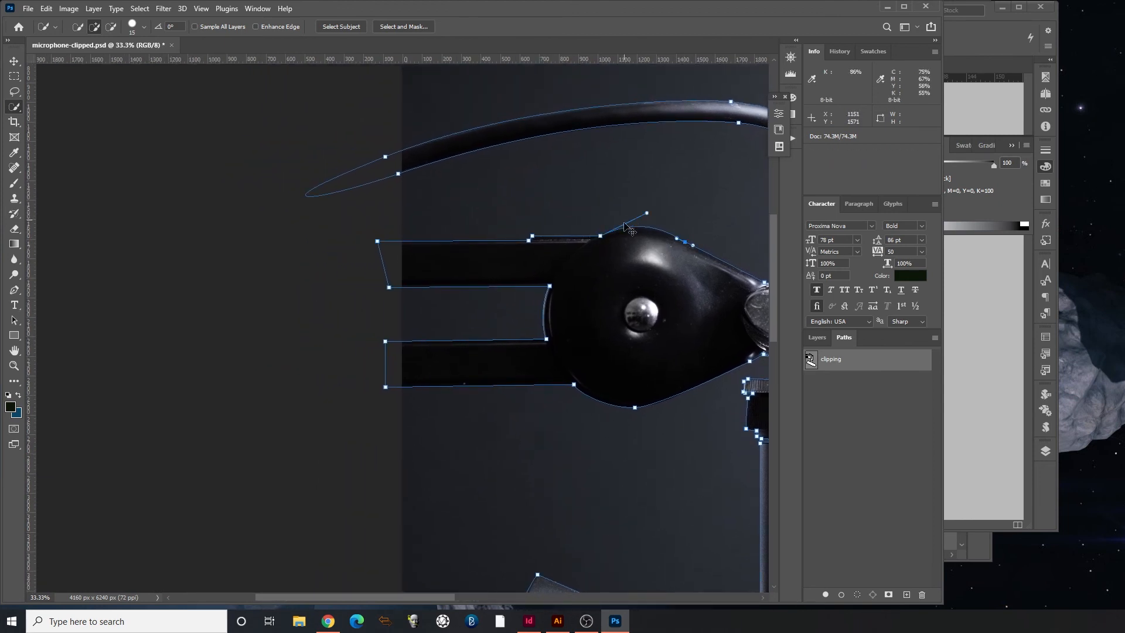
ctrl+click(633, 407)
ctrl+click(387, 388)
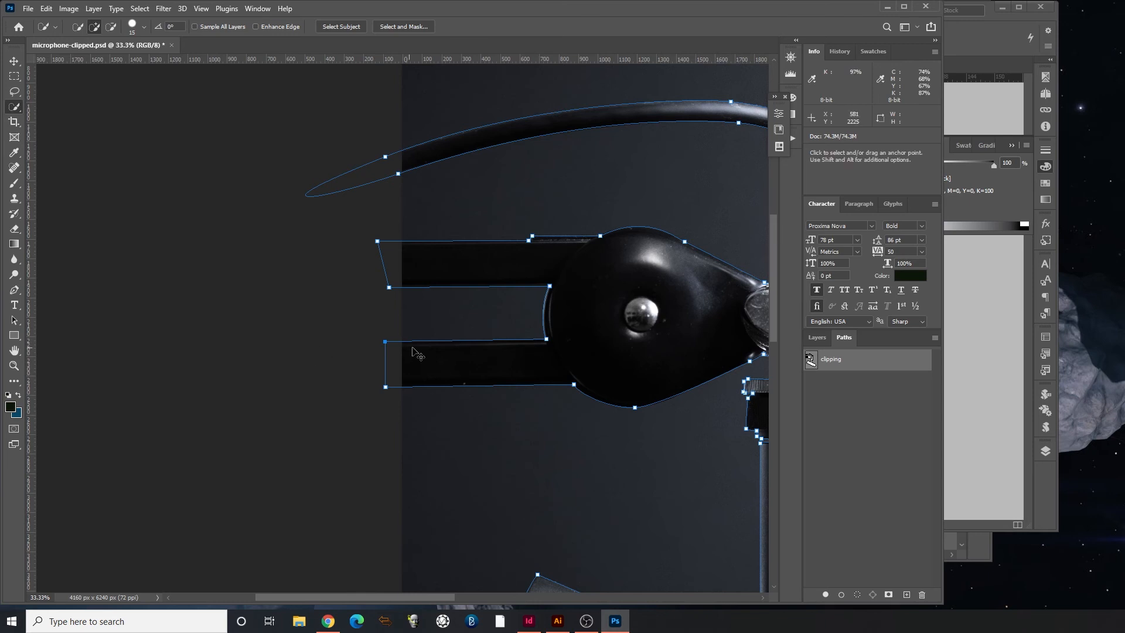
ctrl+click(399, 174)
key(ctrl+h)
drag(661, 502, 357, 375)
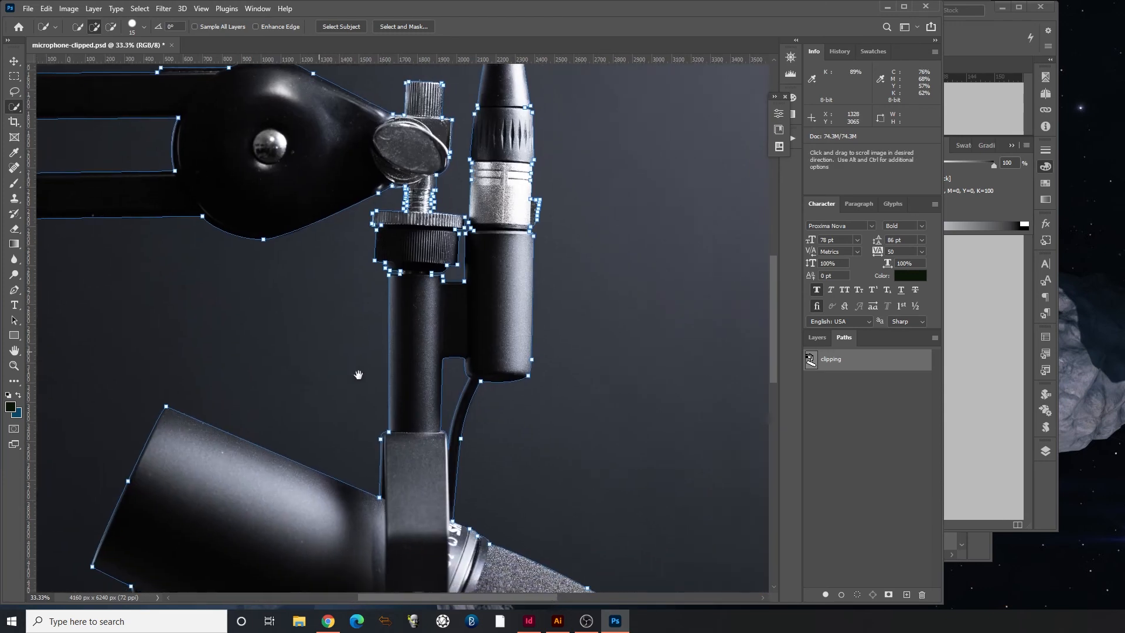
alt+click(366, 385)
alt+click(366, 385)
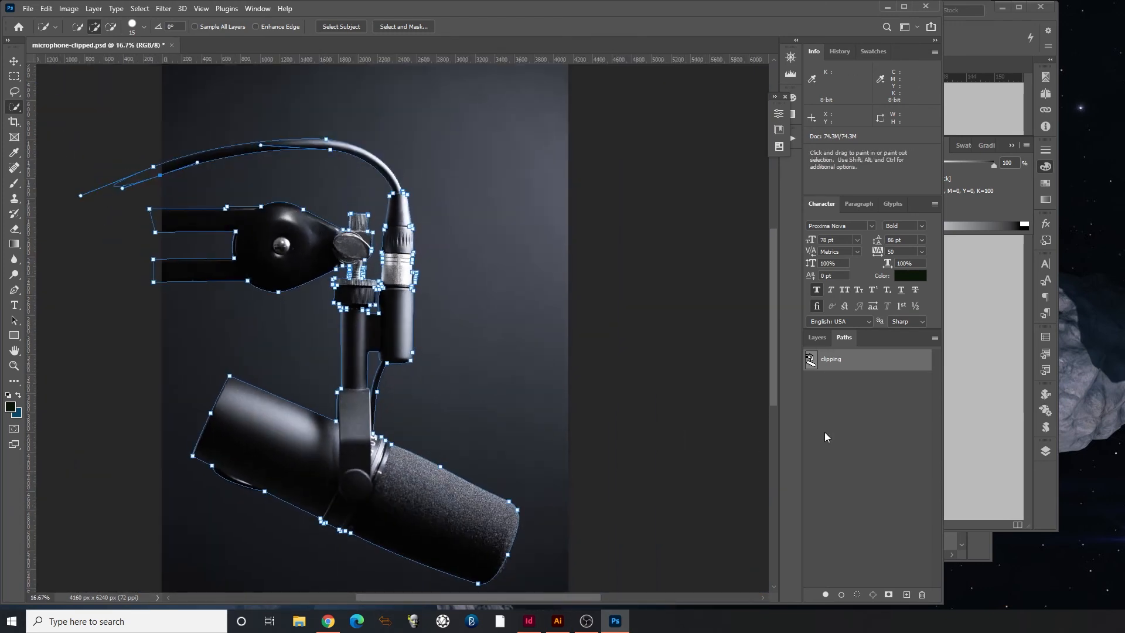
Load the clipping path as a selection and duplicate the Background layer
click(857, 595)
click(829, 463)
click(817, 337)
drag(831, 414, 906, 594)
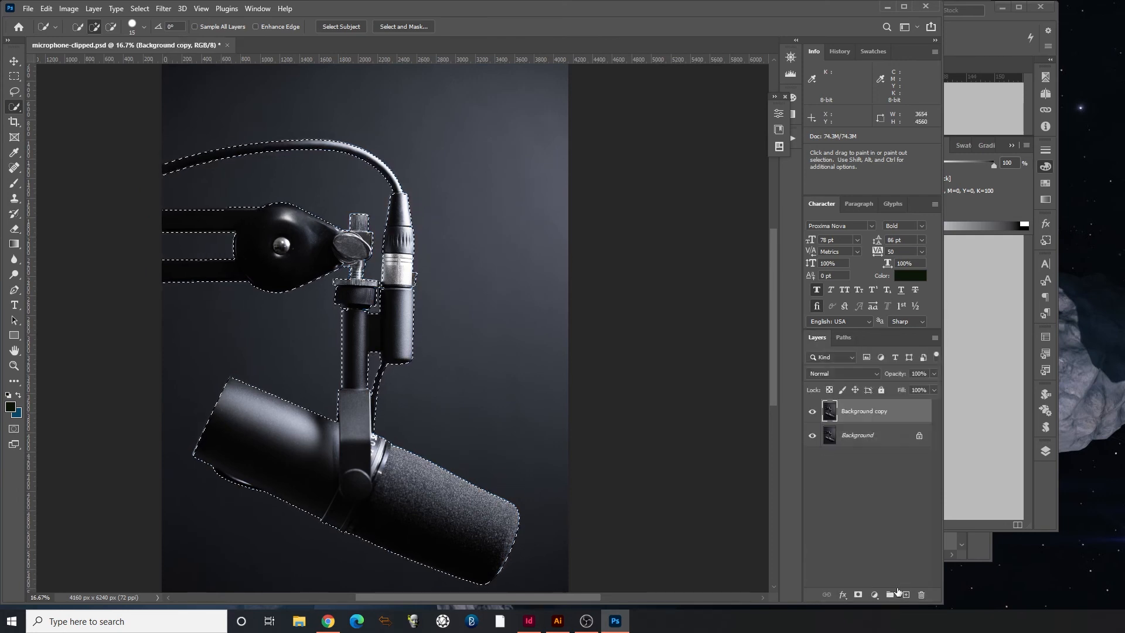
Hide the Background layer and rename its copy as clipping
click(813, 435)
double_click(865, 411)
text(clipping)
key(Return)
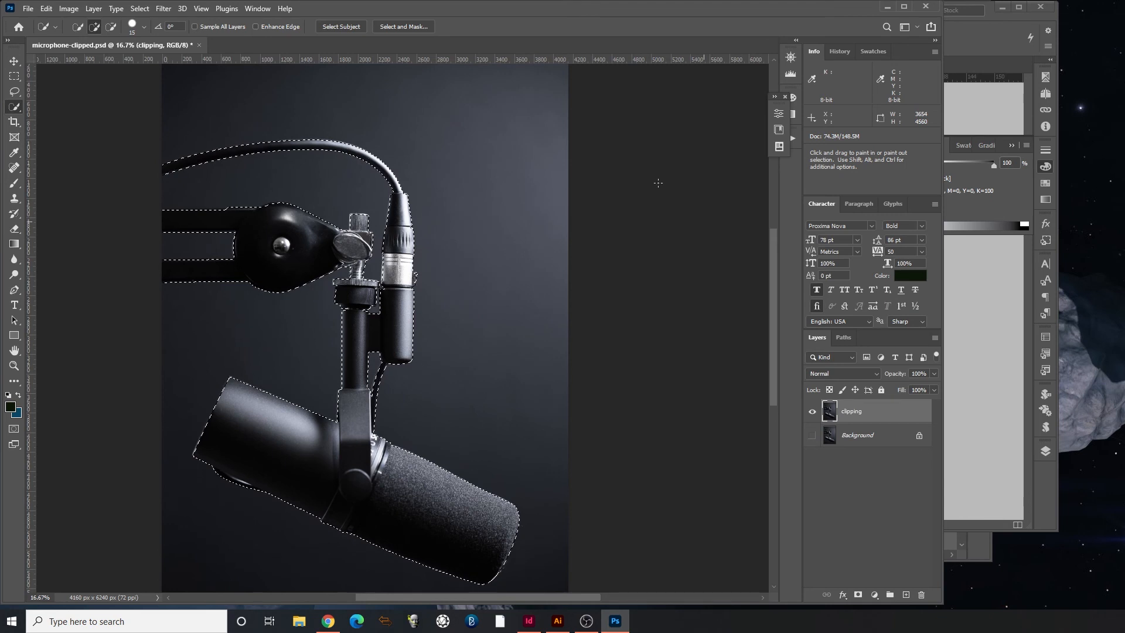
Refine the microphone selection in Select and Mask with a slight Shift Edge adjustment and apply the result
click(166, 8)
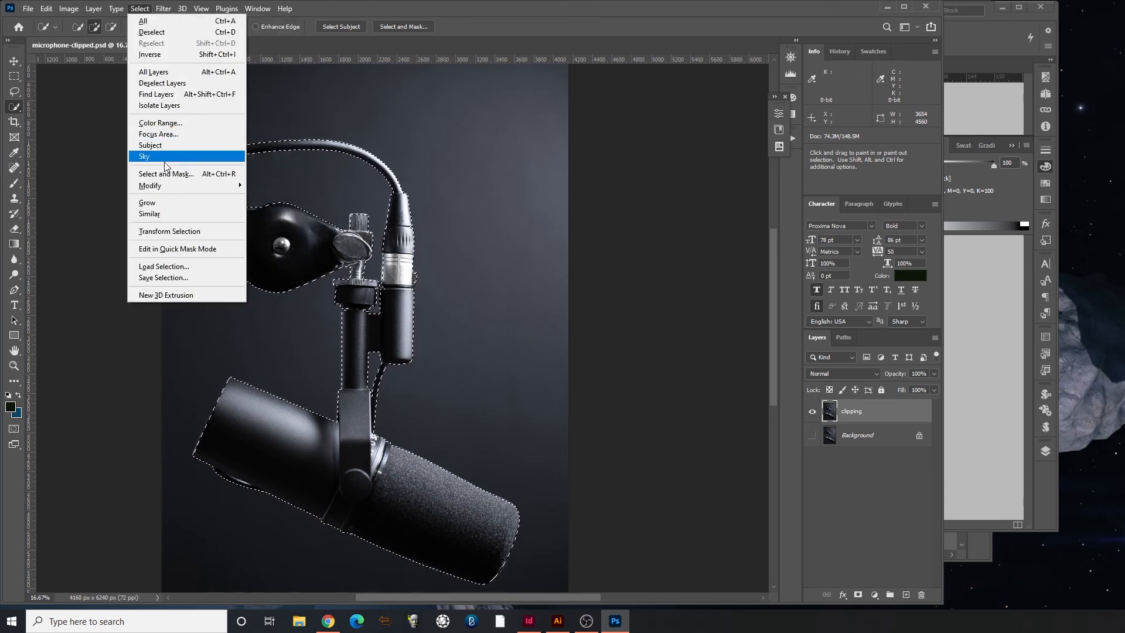
click(170, 173)
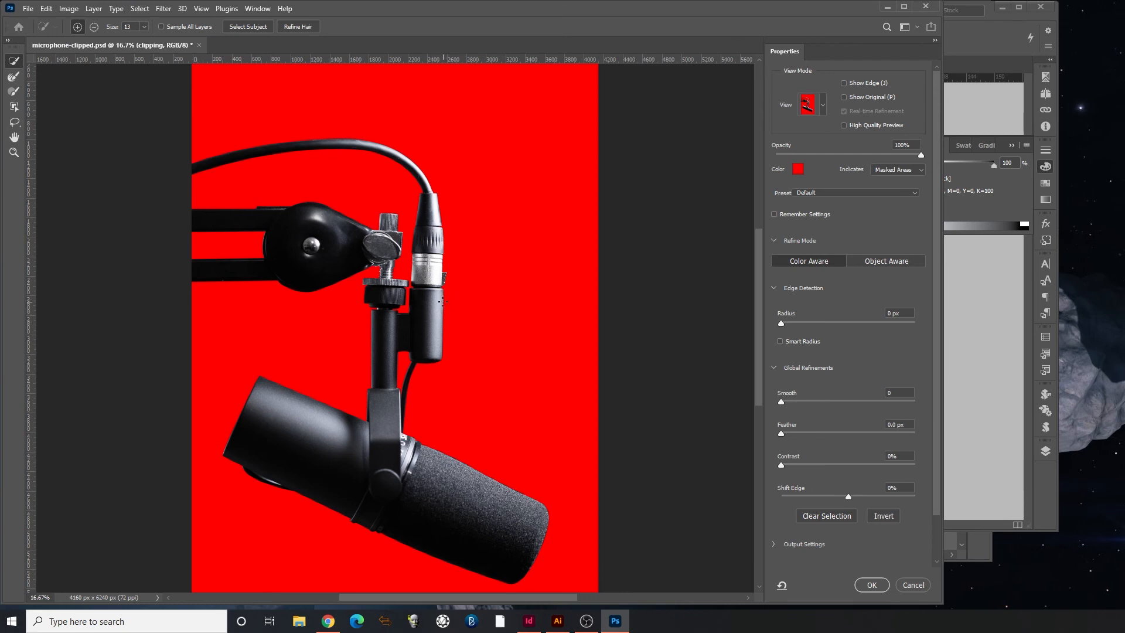
drag(429, 298, 470, 301)
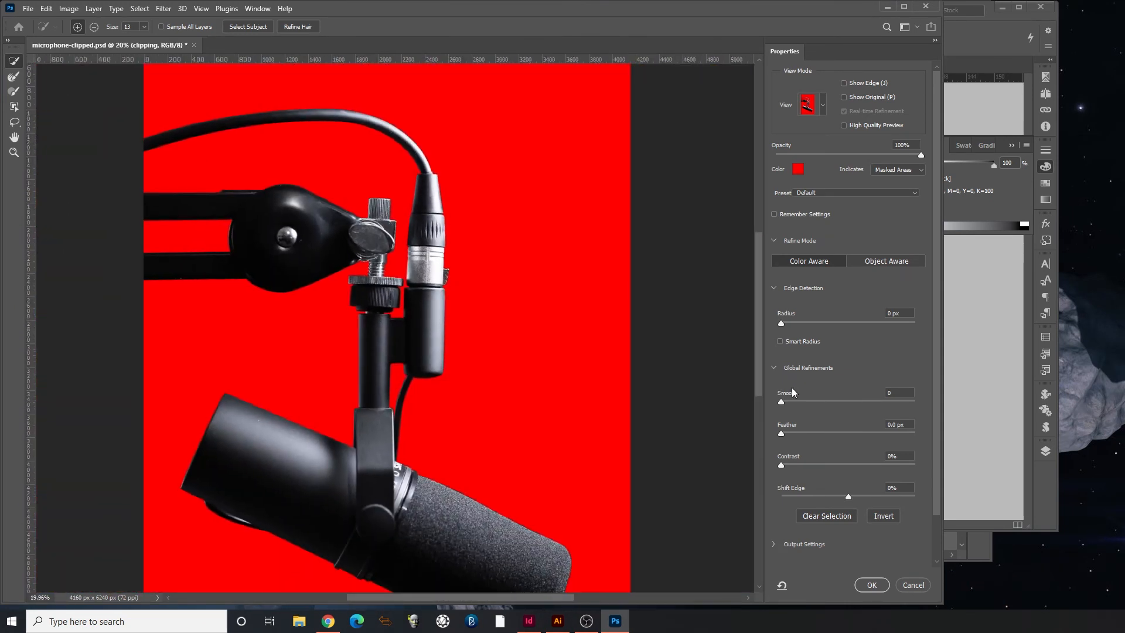
click(790, 432)
drag(850, 495, 844, 494)
click(872, 585)
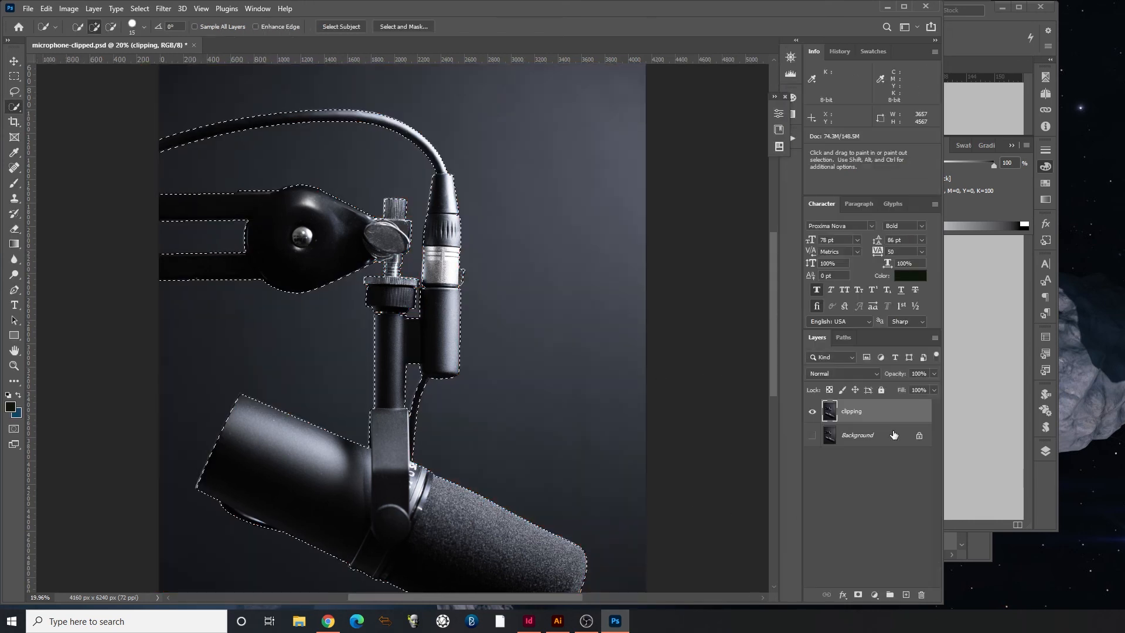
Mask the clipping layer with the microphone selection and compare the cutout with the Background layer briefly shown
click(857, 595)
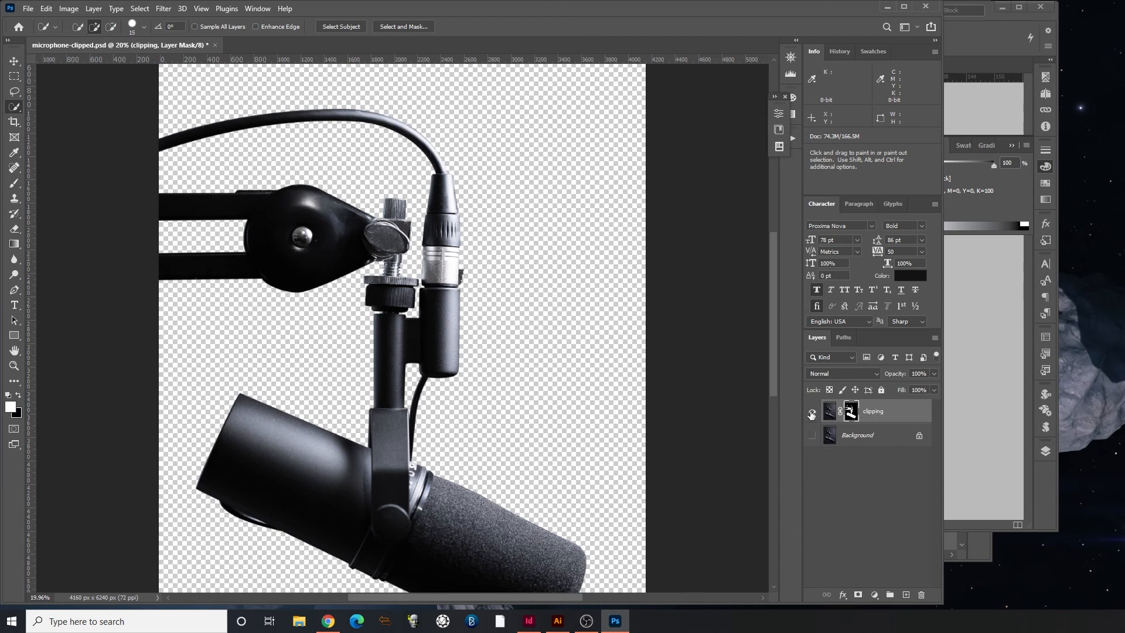
click(813, 437)
click(812, 438)
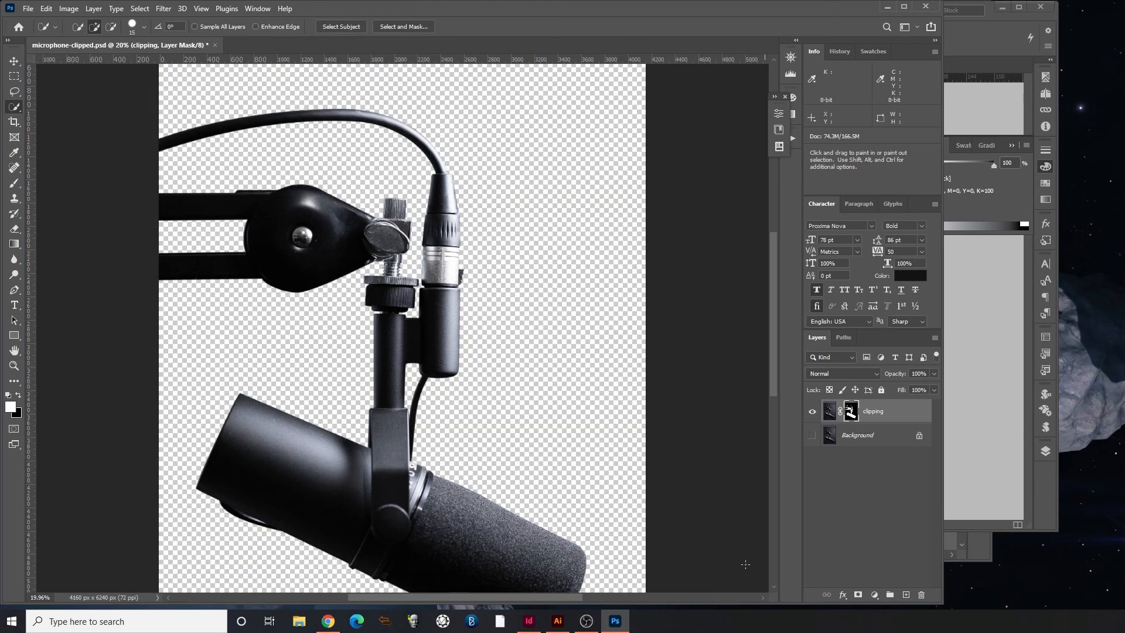
Switch to Chrome, open the bokeh photo of the bearded guitar player on Unsplash, and copy the enlarged image
click(328, 621)
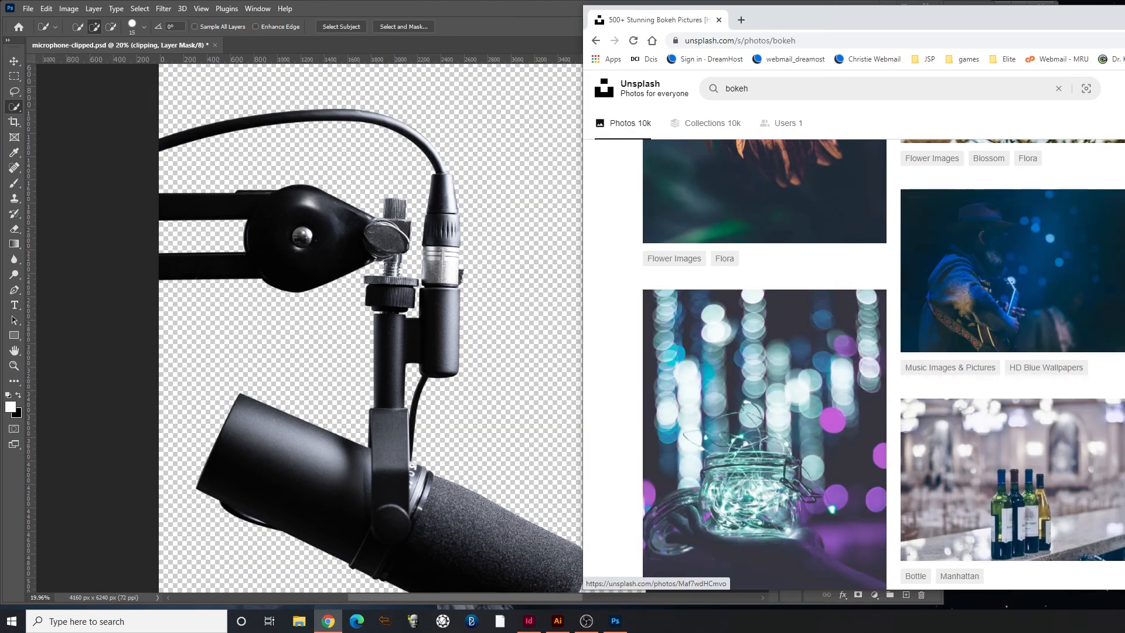
click(1010, 296)
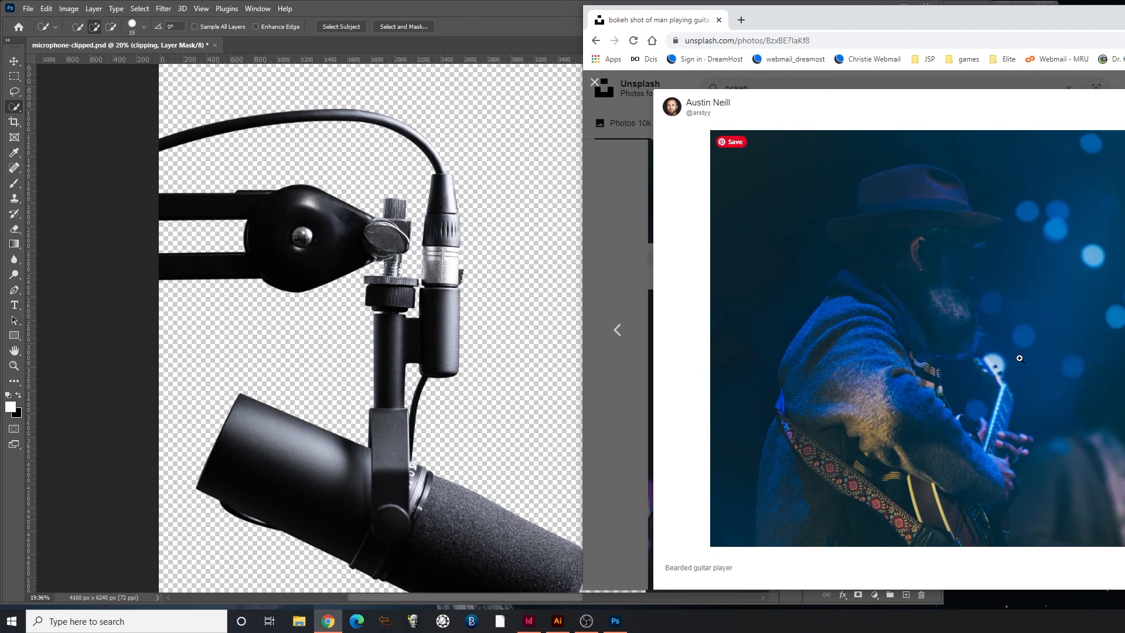
click(989, 353)
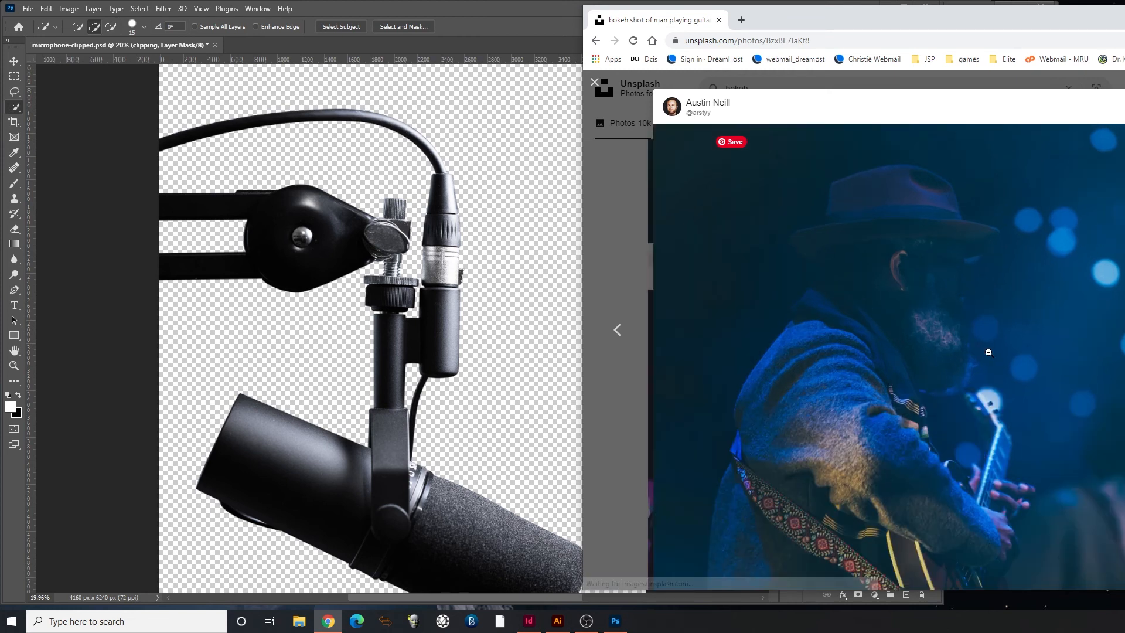
right_click(989, 353)
click(1039, 388)
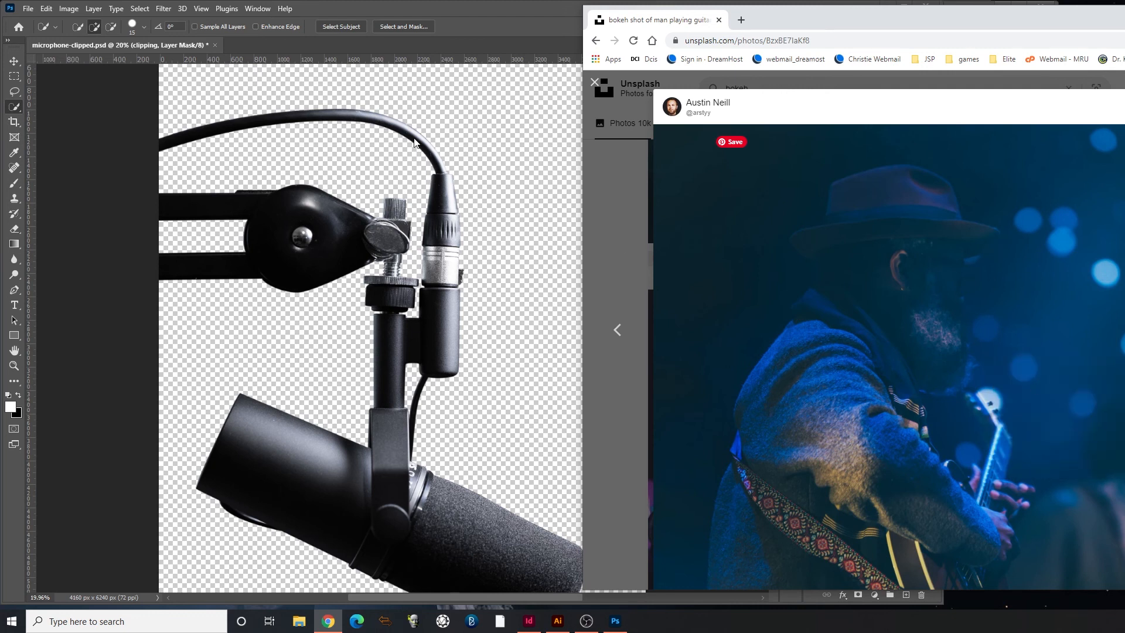
Switch back to Photoshop and paste the copied photo as a layer between Background and clipping
click(125, 97)
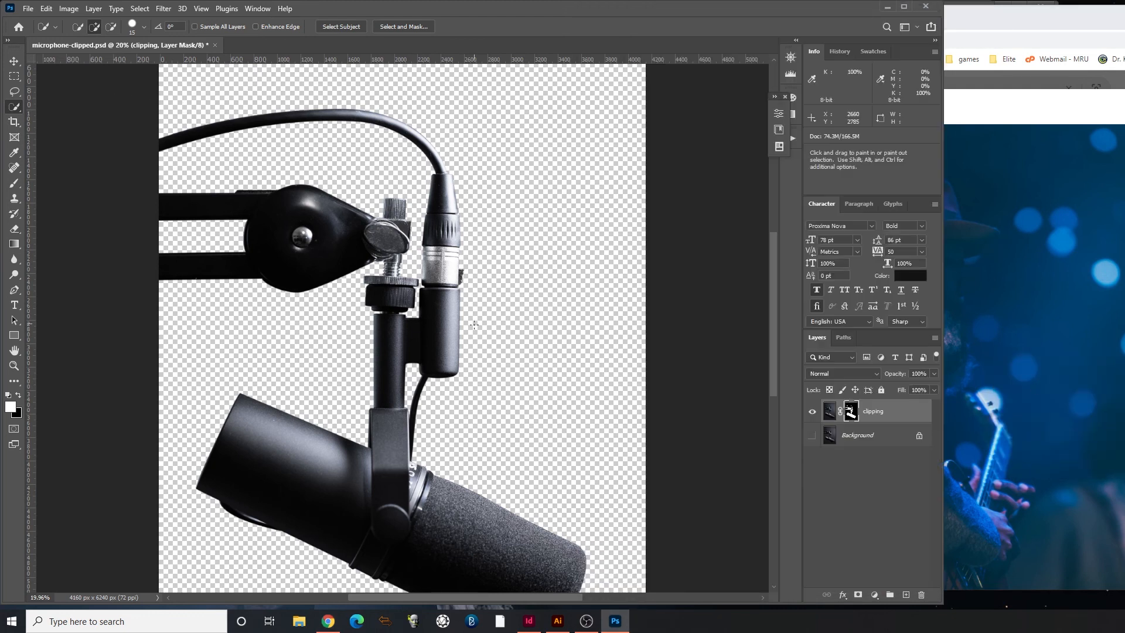
click(853, 436)
key(ctrl+v)
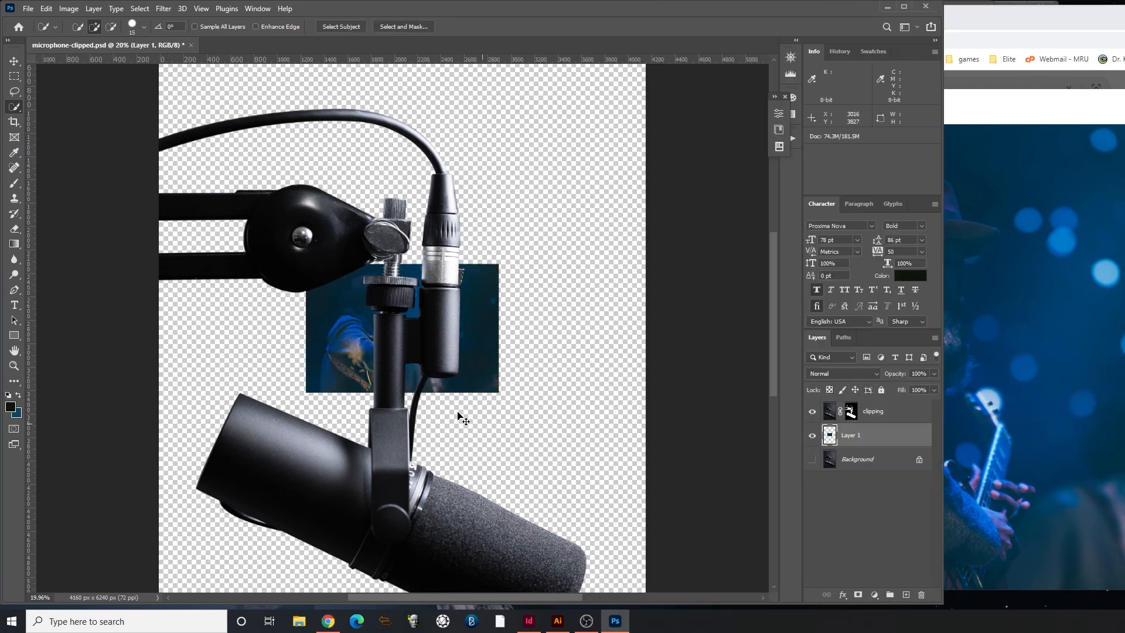
Scale up the pasted bokeh photo to cover the whole canvas, shifting it left until the guitarist is out of frame
alt+click(384, 378)
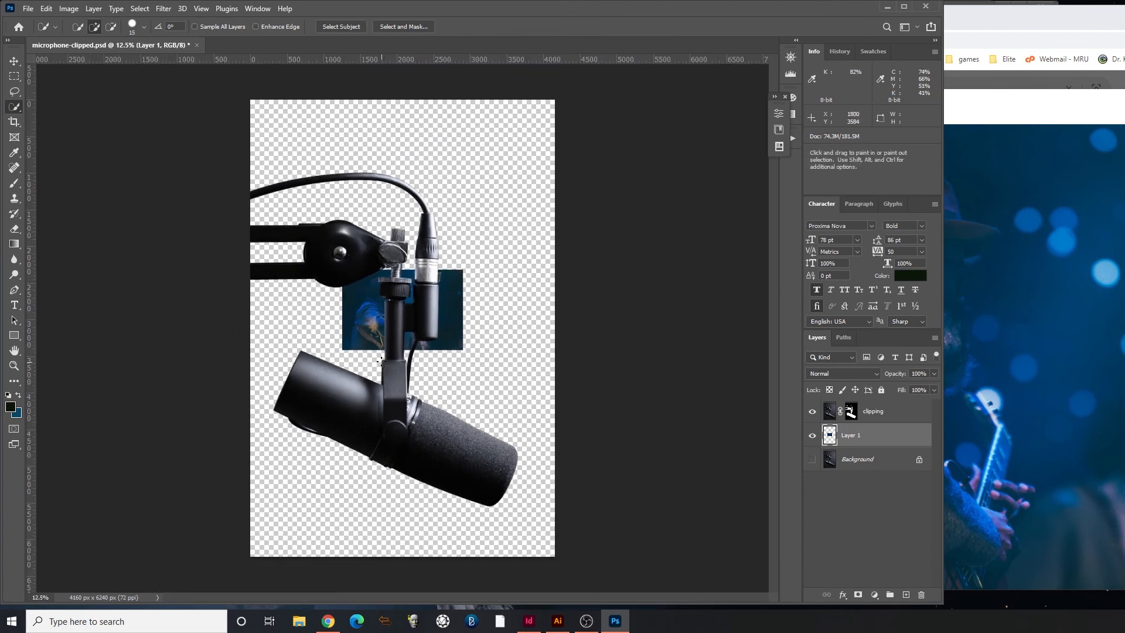
key(ctrl+t)
drag(463, 269, 749, 101)
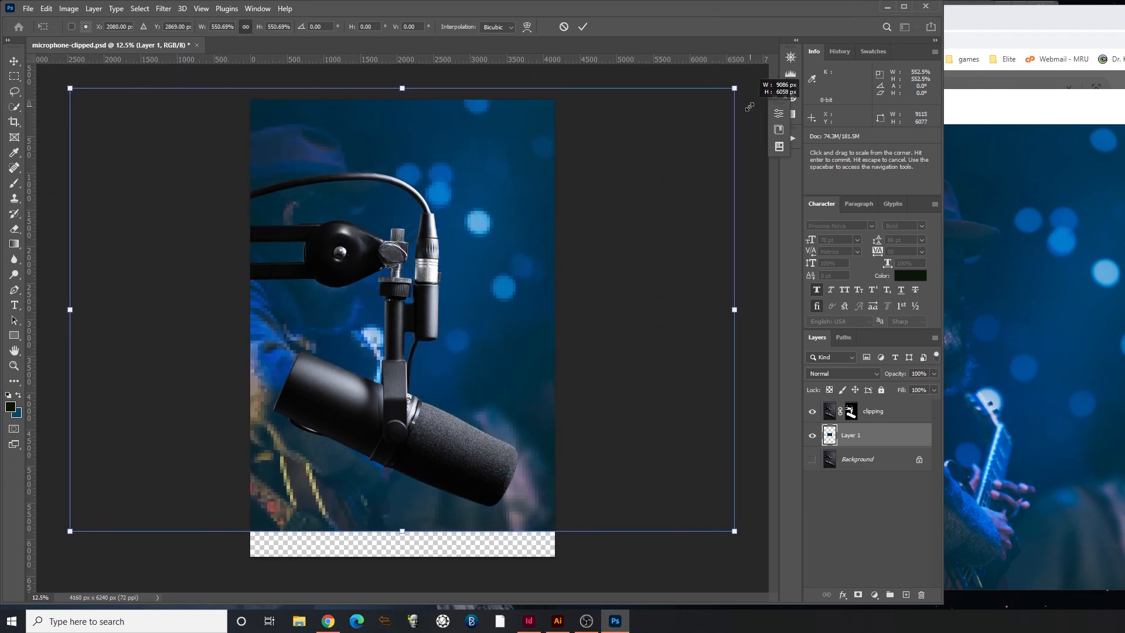
drag(617, 213, 447, 248)
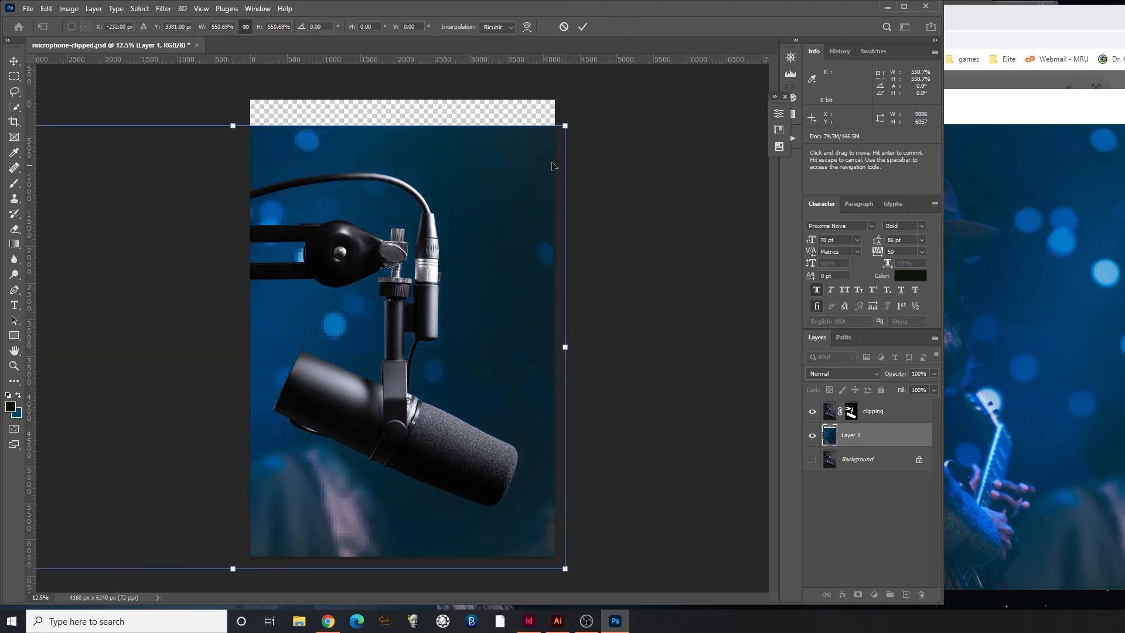
drag(565, 126, 614, 95)
drag(548, 245, 516, 220)
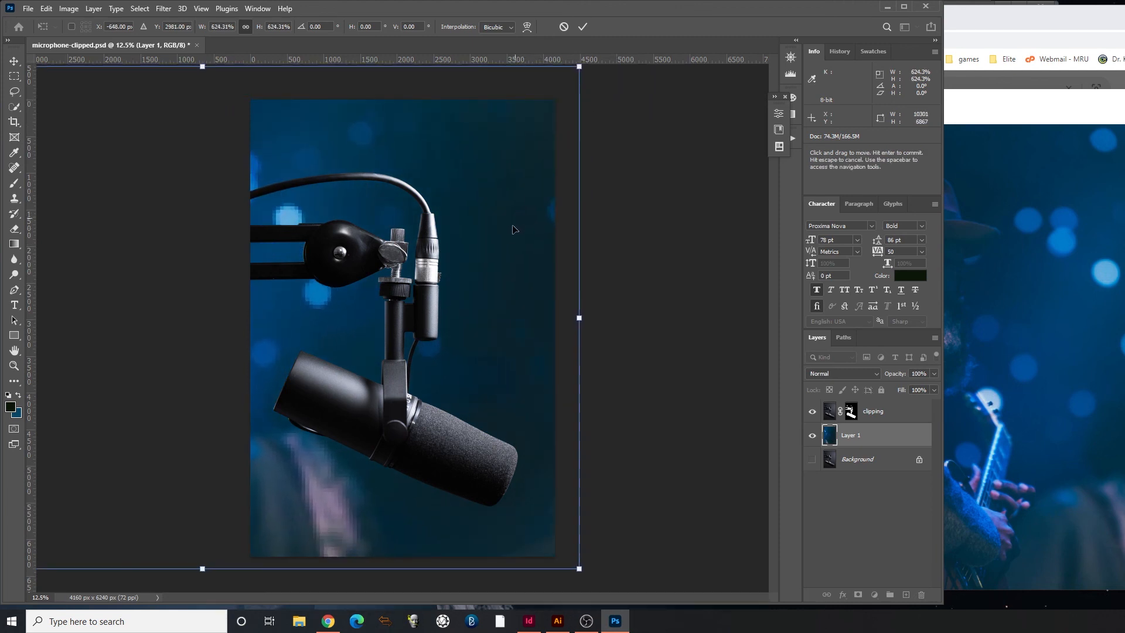
drag(576, 69, 564, 78)
drag(505, 158, 513, 169)
key(Return)
key(w)
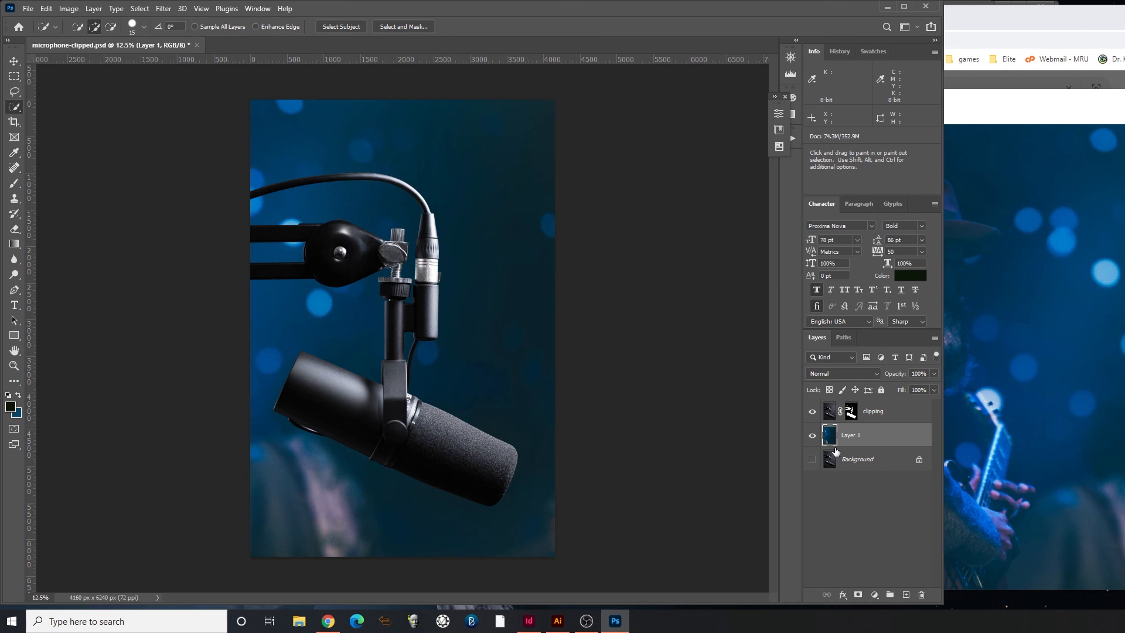
Add a Curves adjustment above the bokeh photo and bend the RGB curve into a gentle S shape for more contrast
click(876, 596)
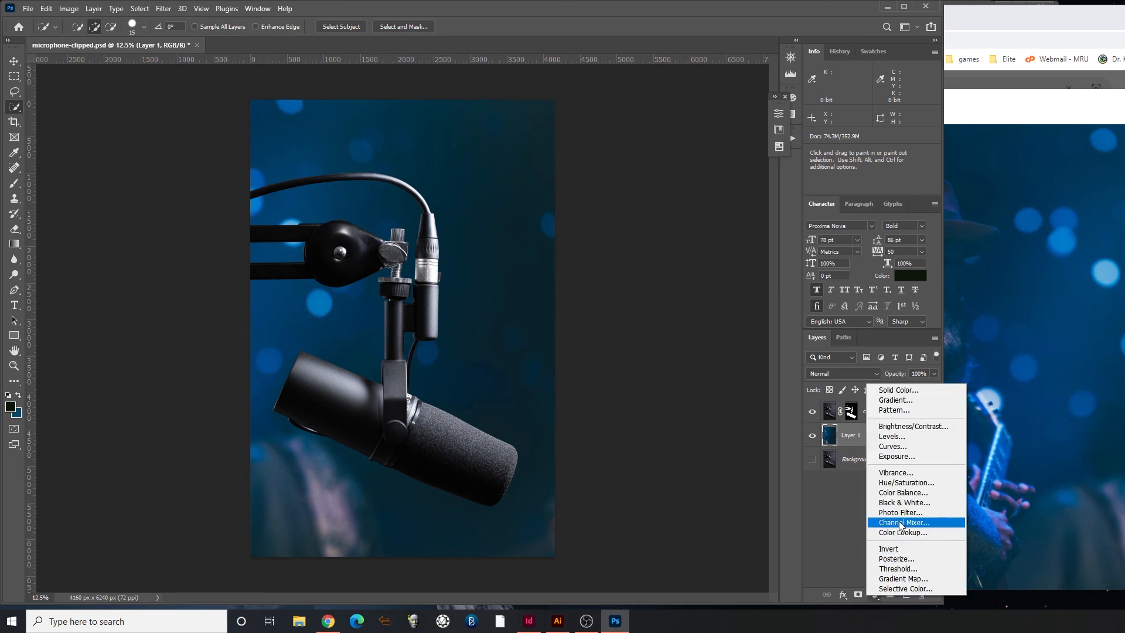
click(892, 446)
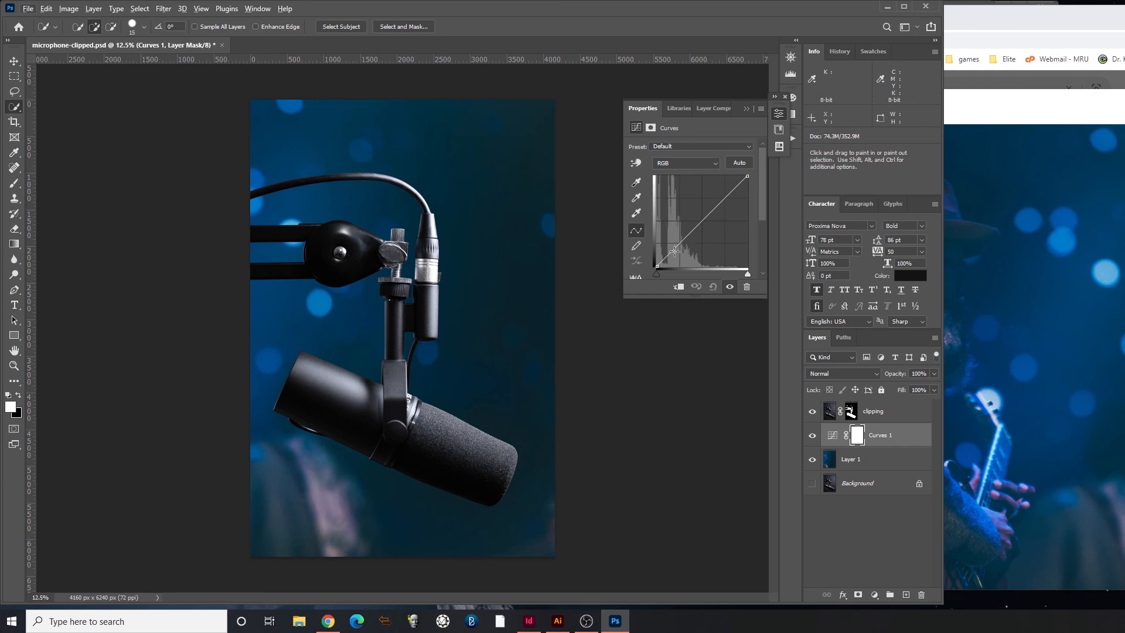
mouse_move(656, 265)
mouse_down()
mouse_move(665, 265)
mouse_move(652, 266)
mouse_up()
mouse_move(748, 175)
mouse_down()
mouse_move(728, 174)
mouse_move(748, 176)
mouse_up()
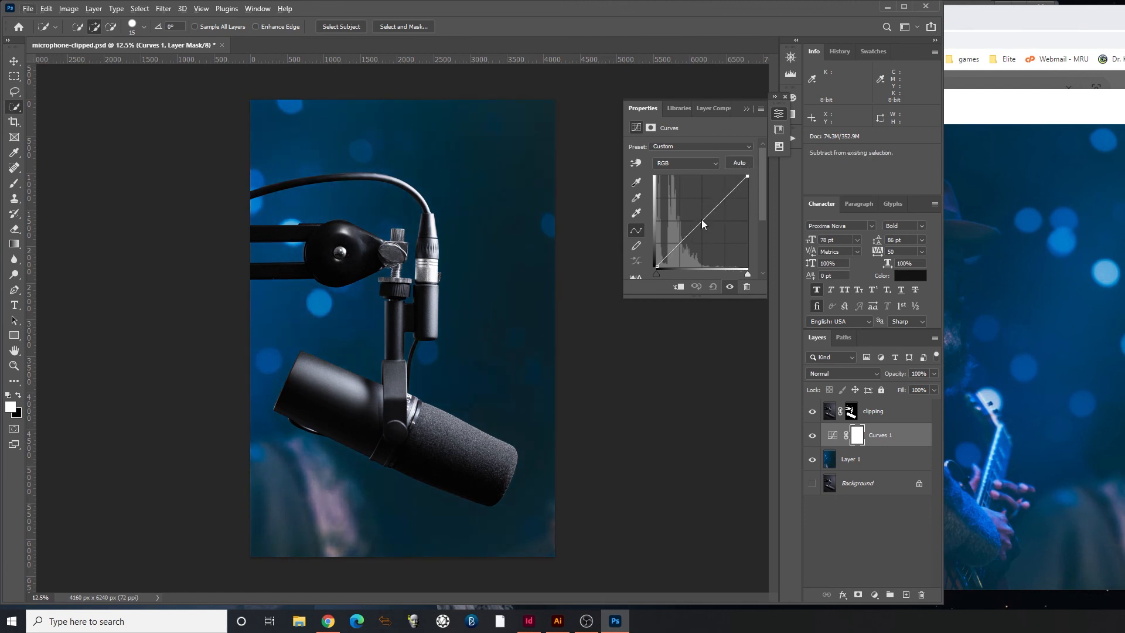
drag(681, 240, 682, 243)
click(683, 242)
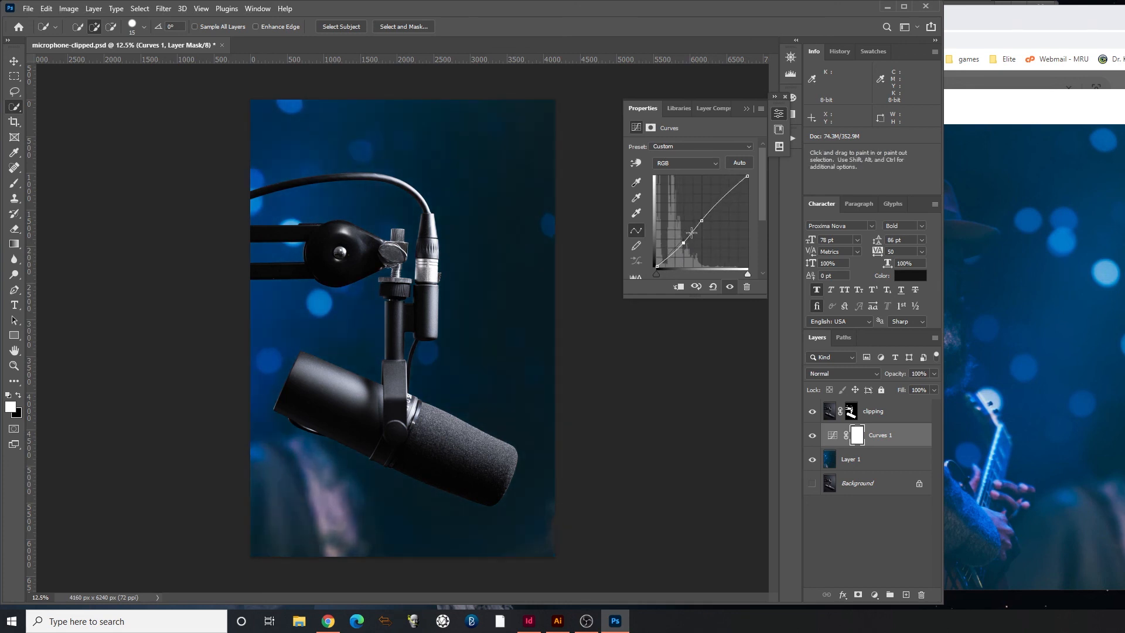
drag(725, 199, 698, 222)
click(779, 117)
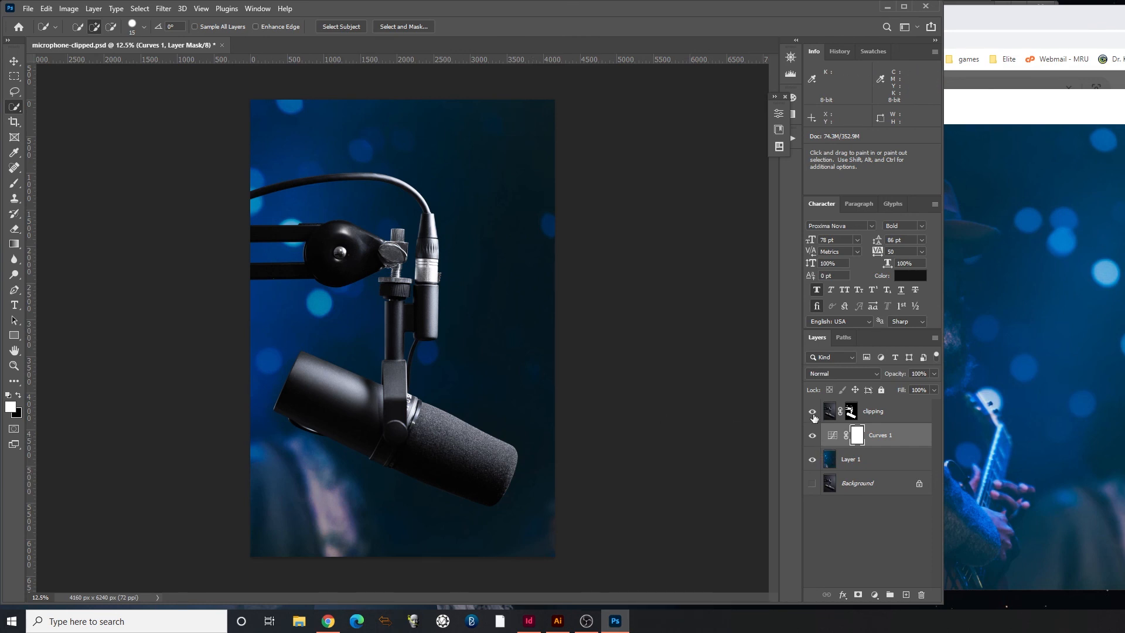
Show only the Background layer and display the clipping path over the original microphone photo, then deselect the path
drag(812, 412, 810, 486)
click(812, 485)
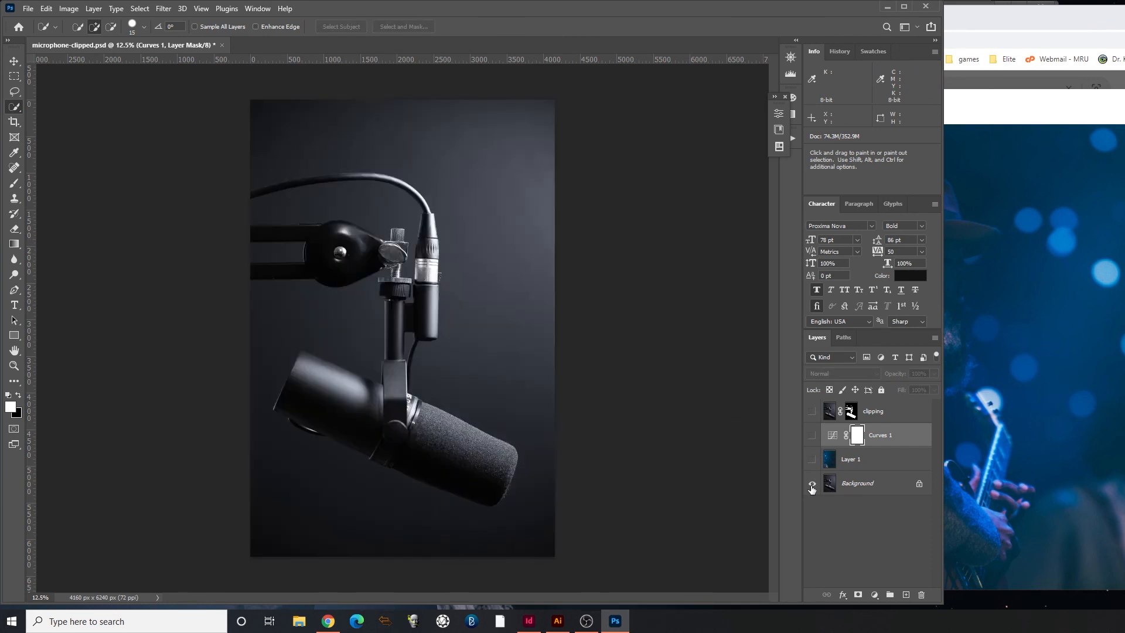
click(850, 339)
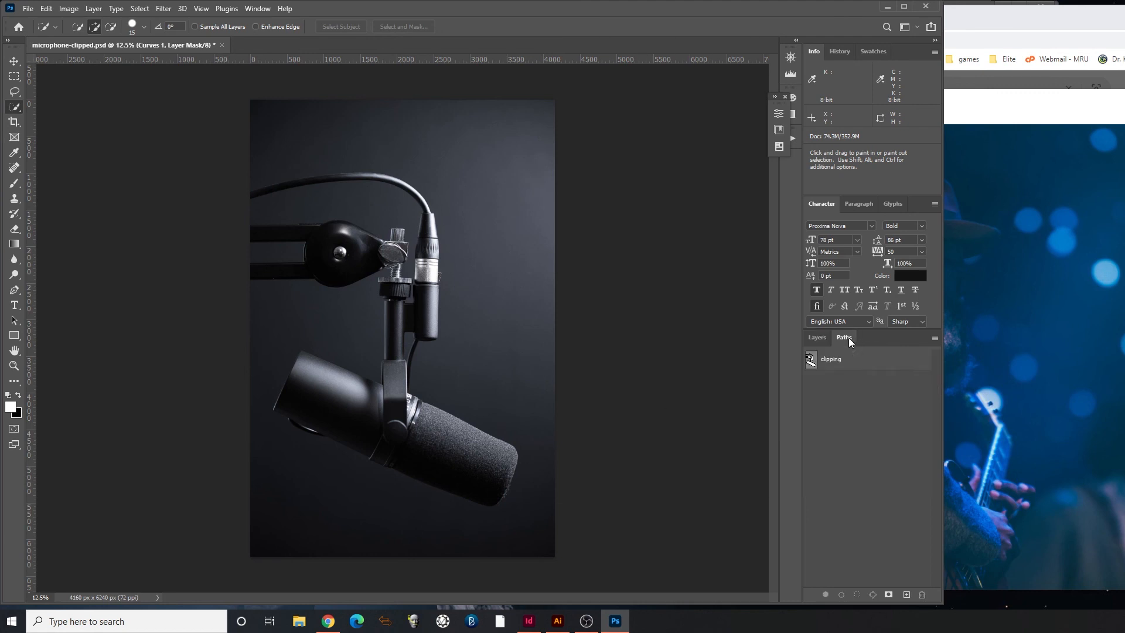
click(831, 359)
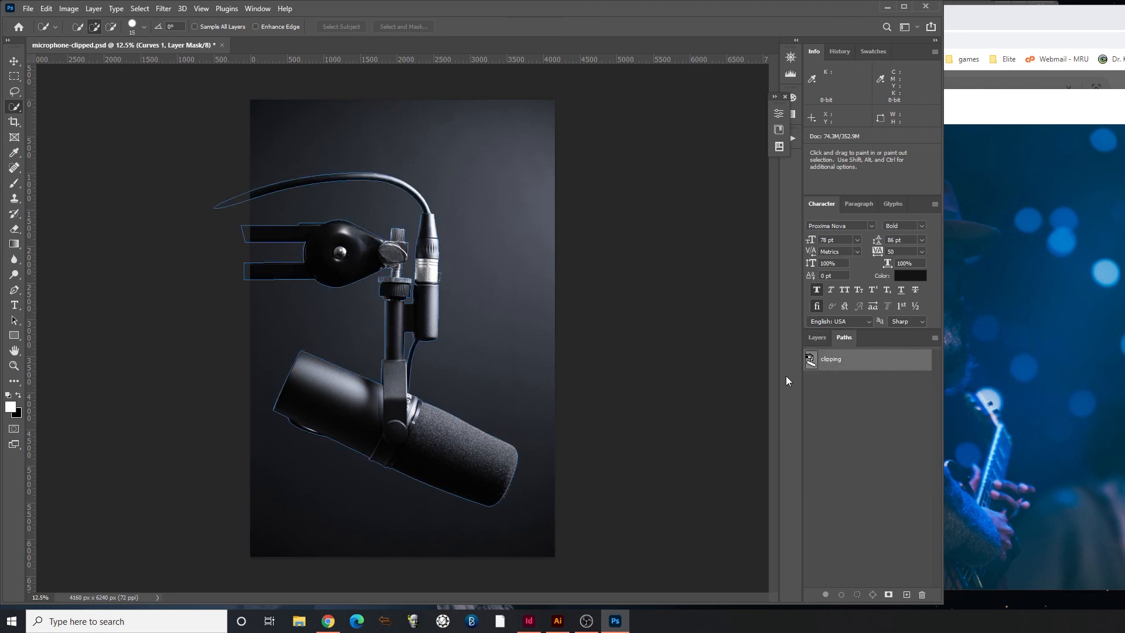
ctrl+click(410, 366)
click(835, 437)
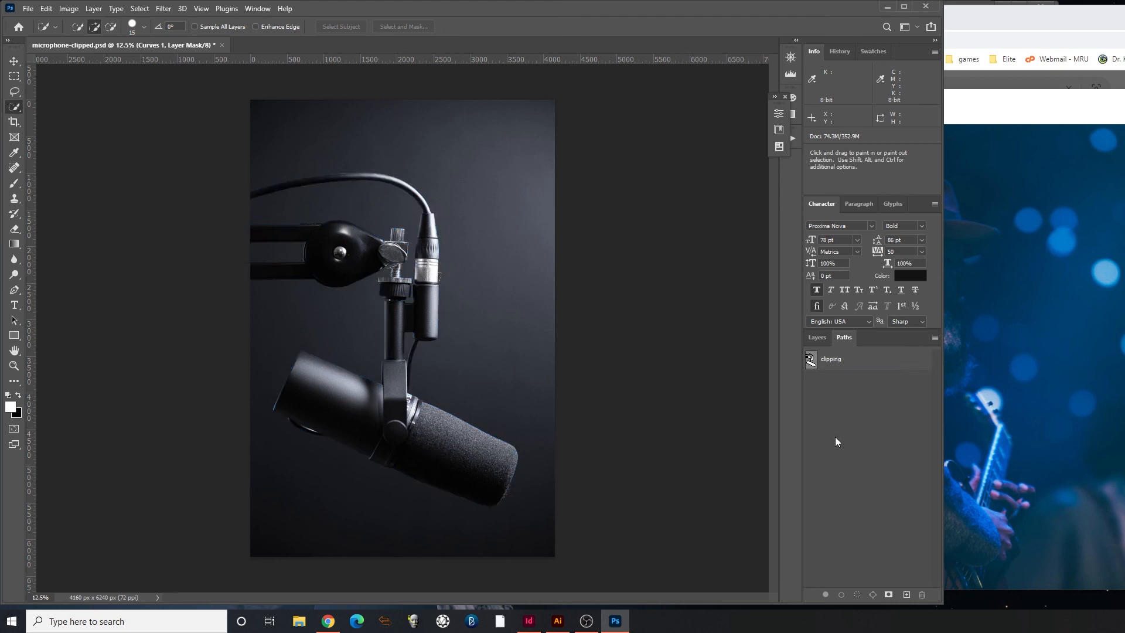
Make the clipping layer, the Curves adjustment and the bokeh photo layer visible again
click(824, 339)
click(812, 411)
click(813, 435)
click(812, 459)
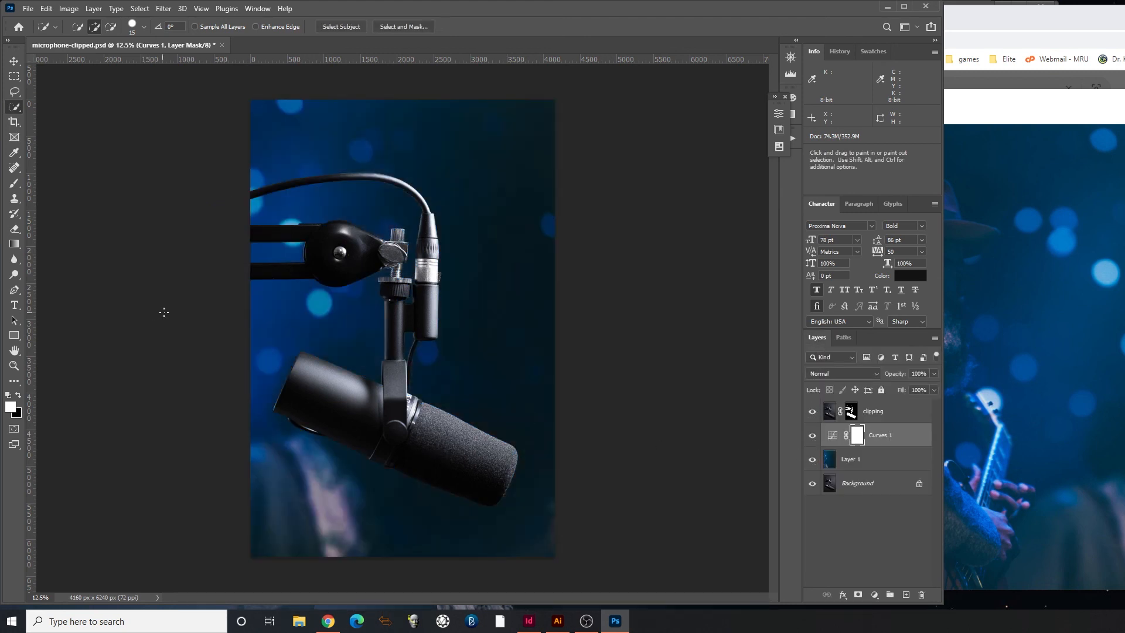